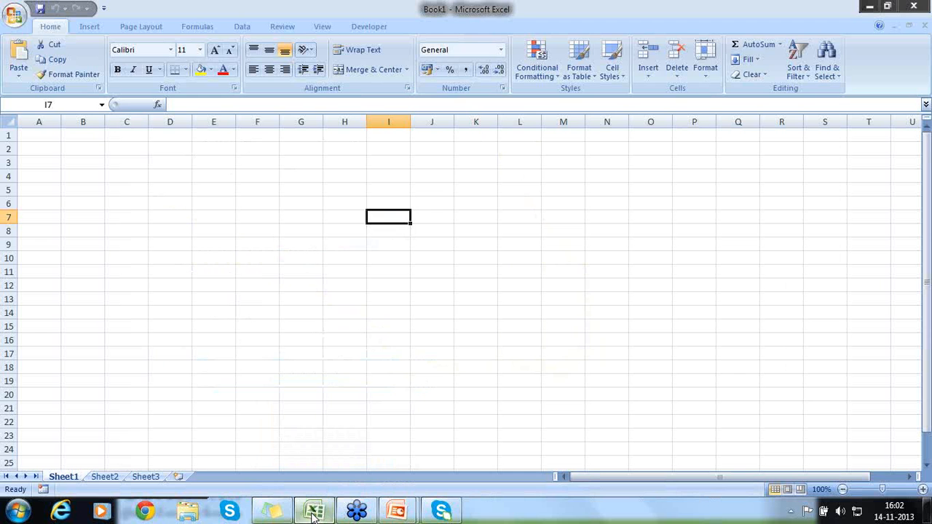
# Enter the column headers Name in A1 and Amount in B1.
pyautogui.press('Up')
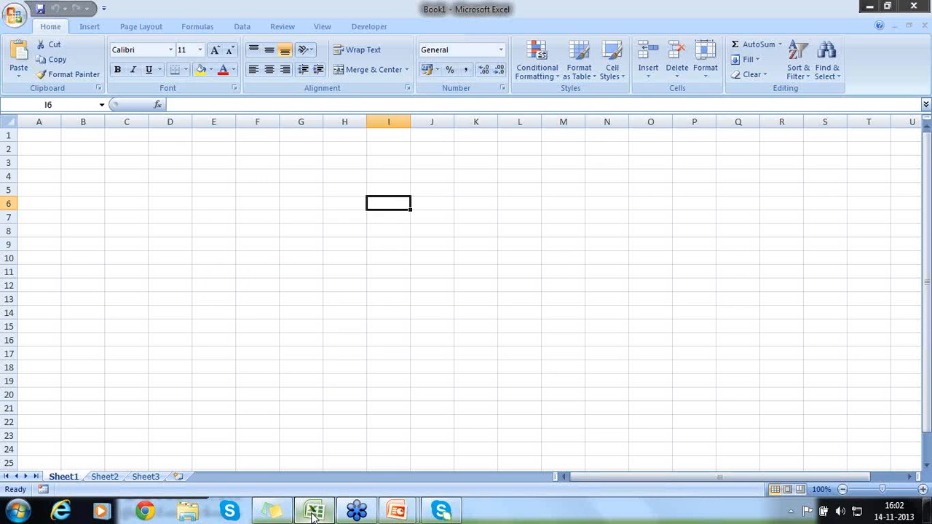
pyautogui.press('Left')
pyautogui.press('Left')
pyautogui.press('Left')
pyautogui.press('Left')
pyautogui.press('Left')
pyautogui.press('Left')
pyautogui.press('Left')
pyautogui.press('Left')
pyautogui.press('Up')
pyautogui.press('Up')
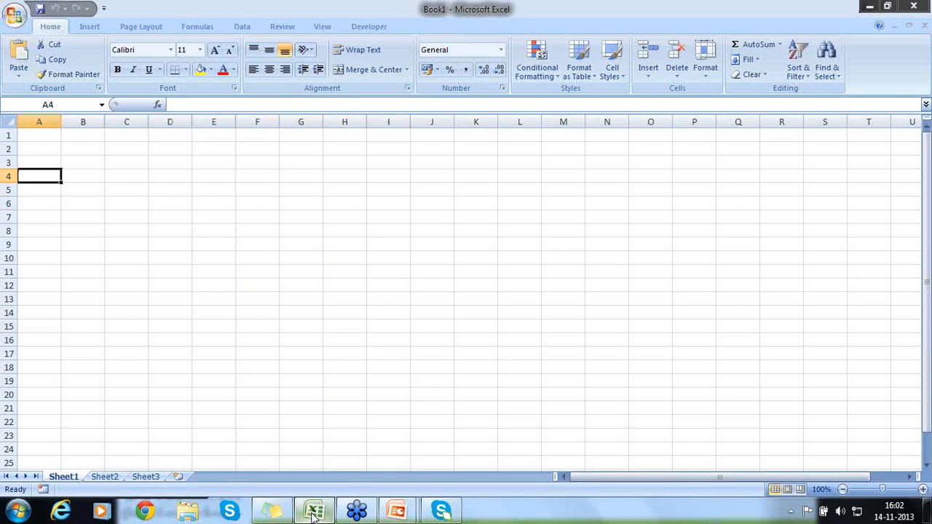
pyautogui.press('Up')
pyautogui.press('Up')
pyautogui.press('Up')
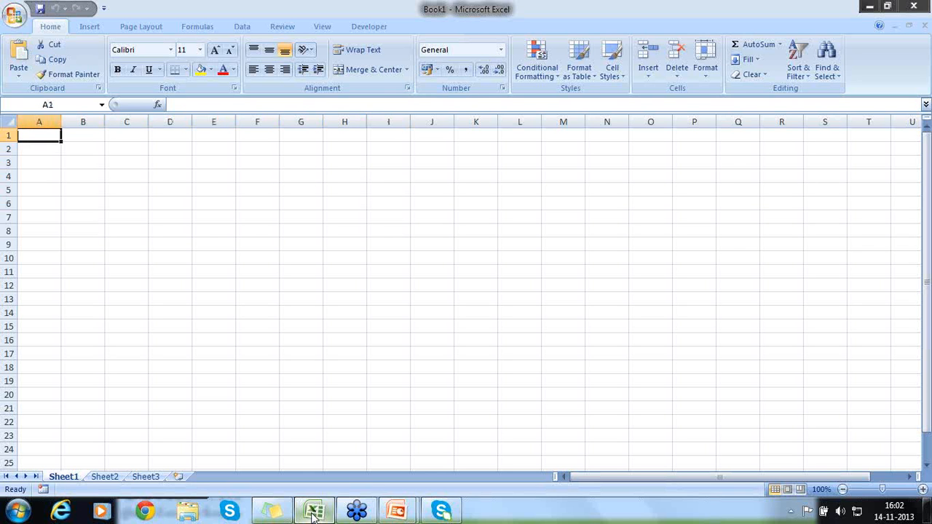
pyautogui.write('Name')
pyautogui.press('Tab')
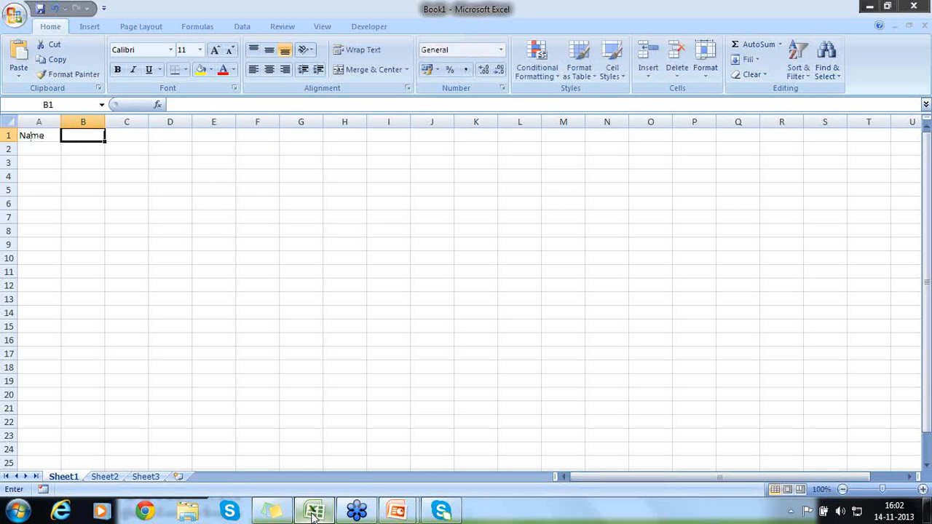
pyautogui.write('Amount')
pyautogui.press('Return')
# Fill A2 to A6 under the Name header with the letters a, b, c, d and e.
pyautogui.press('Left')
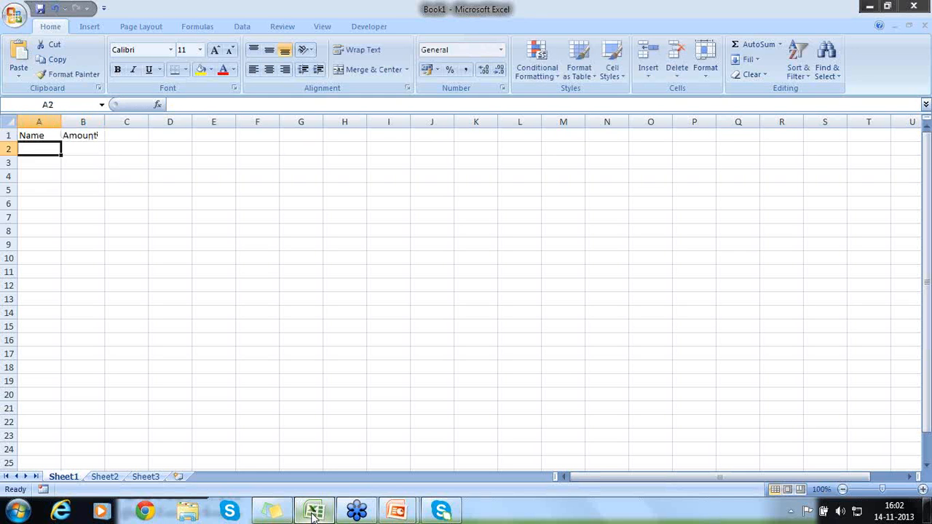
pyautogui.write('a')
pyautogui.press('Return')
pyautogui.write('b')
pyautogui.press('Return')
pyautogui.write('c')
pyautogui.press('Return')
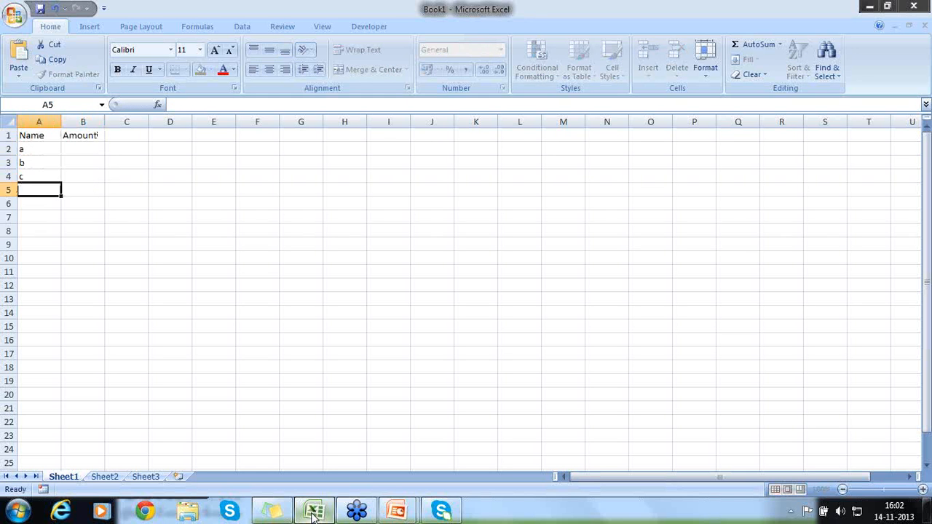
pyautogui.write('d')
pyautogui.press('Return')
pyautogui.write('e')
# Fill B2 to B6 under the Amount header with 100, 200, 300, 400 and 500.
pyautogui.press('Up')
pyautogui.press('Up')
pyautogui.press('Up')
pyautogui.press('Right')
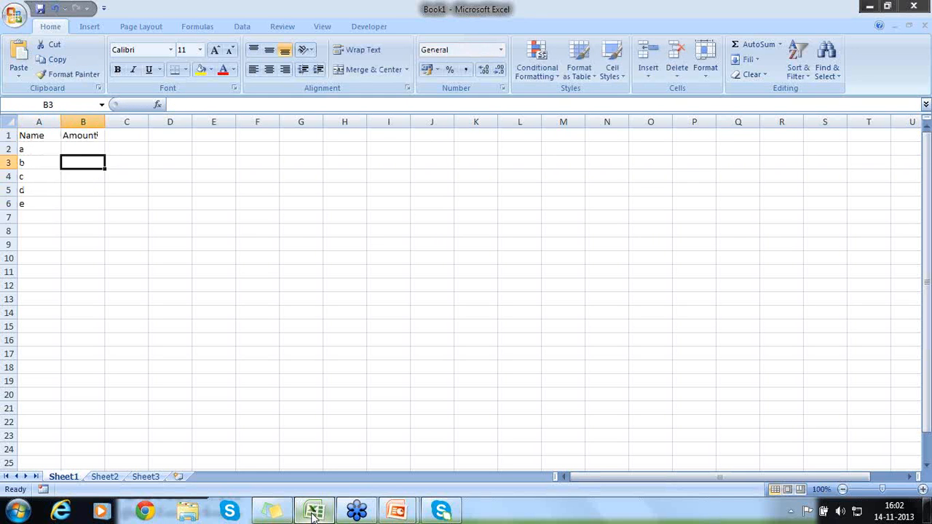
pyautogui.press('Up')
pyautogui.write('100')
pyautogui.press('Return')
pyautogui.write('200')
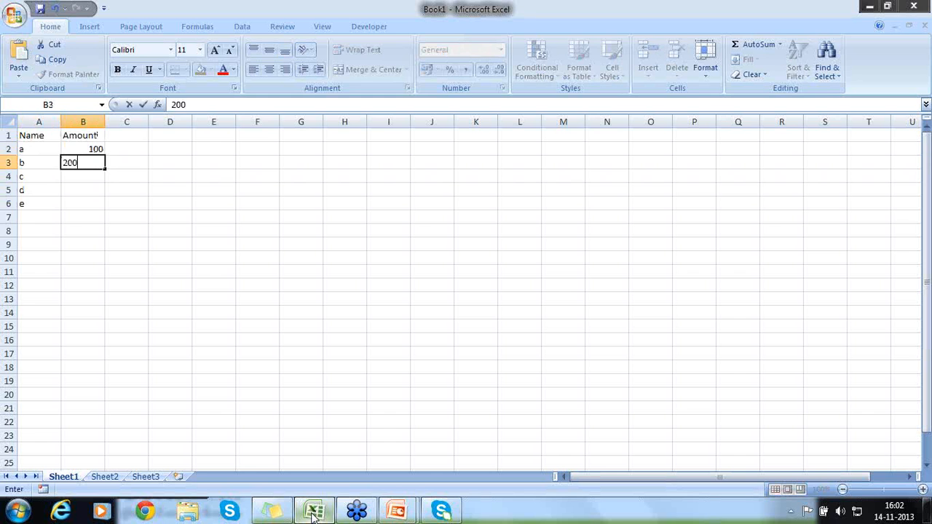
pyautogui.press('Return')
pyautogui.write('300')
pyautogui.press('Return')
pyautogui.write('40')
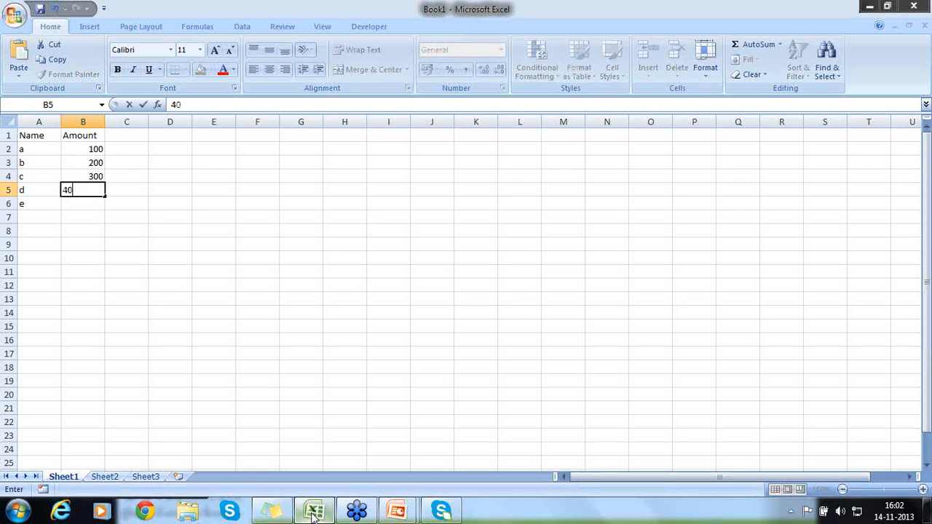
pyautogui.write('0')
pyautogui.press('Return')
pyautogui.write('500')
pyautogui.press('Return')
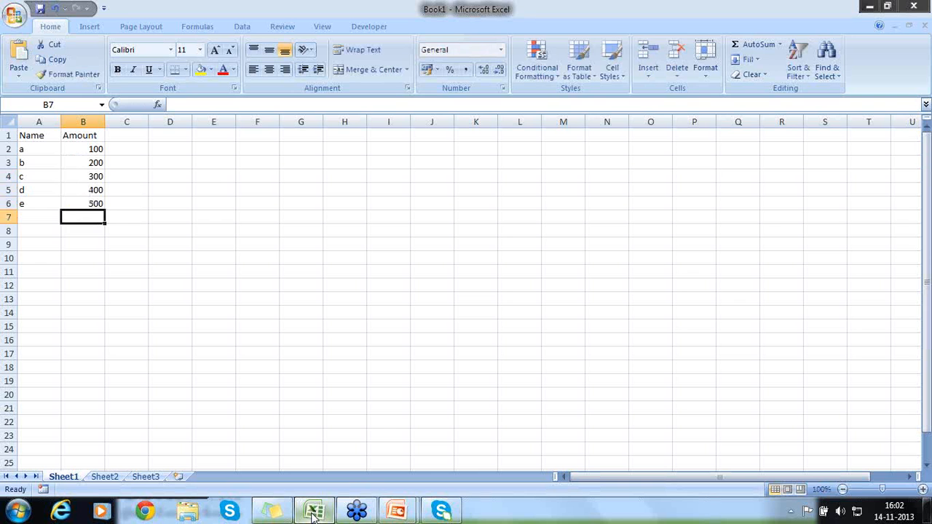
# Label cell A8 "Value of" and enter c in B8 as the name for the lookup.
pyautogui.click(41, 178)
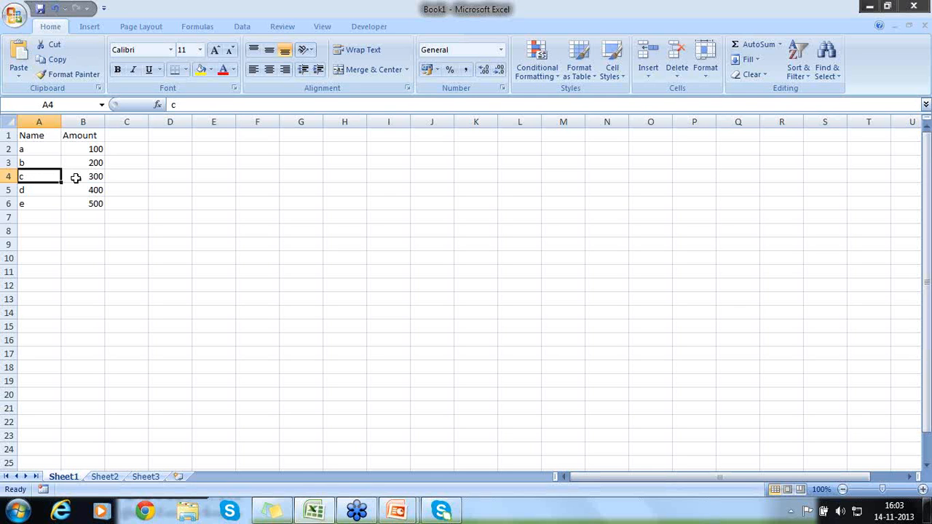
pyautogui.click(89, 233)
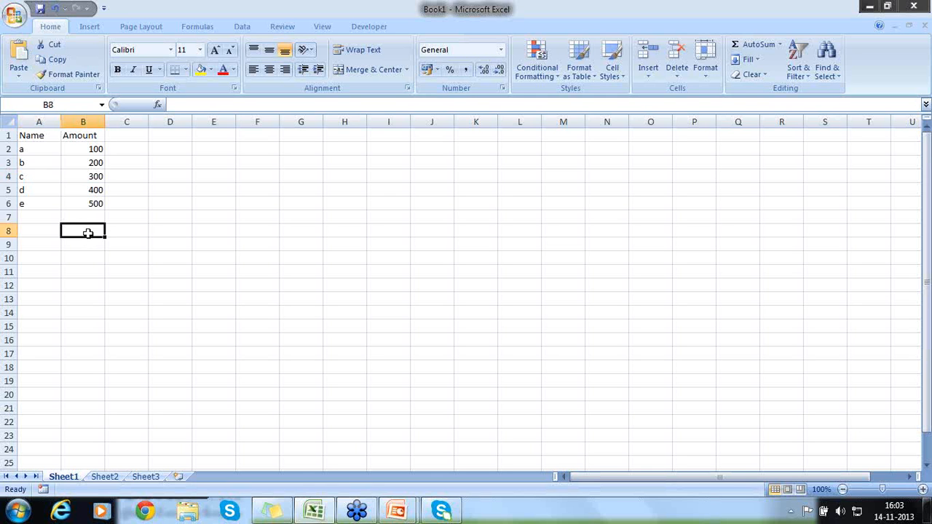
pyautogui.click(51, 233)
pyautogui.write('Value of')
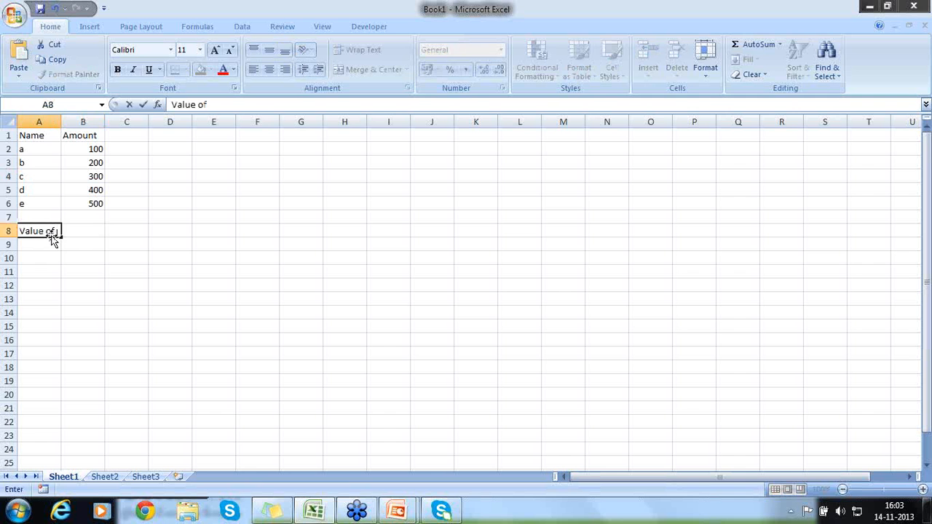
pyautogui.press('Return')
pyautogui.press('Right')
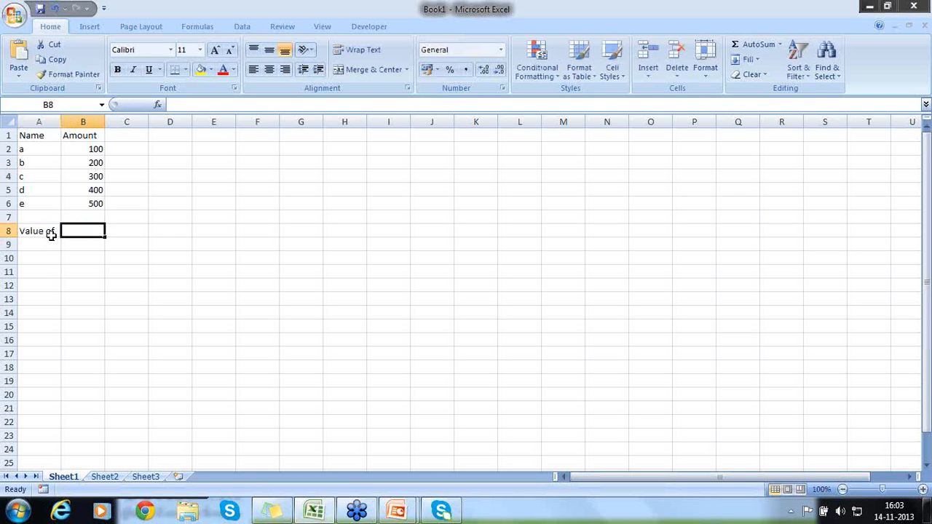
pyautogui.click(81, 231)
pyautogui.write('C')
pyautogui.press('Return')
pyautogui.press('Up')
pyautogui.write('c')
pyautogui.press('Return')
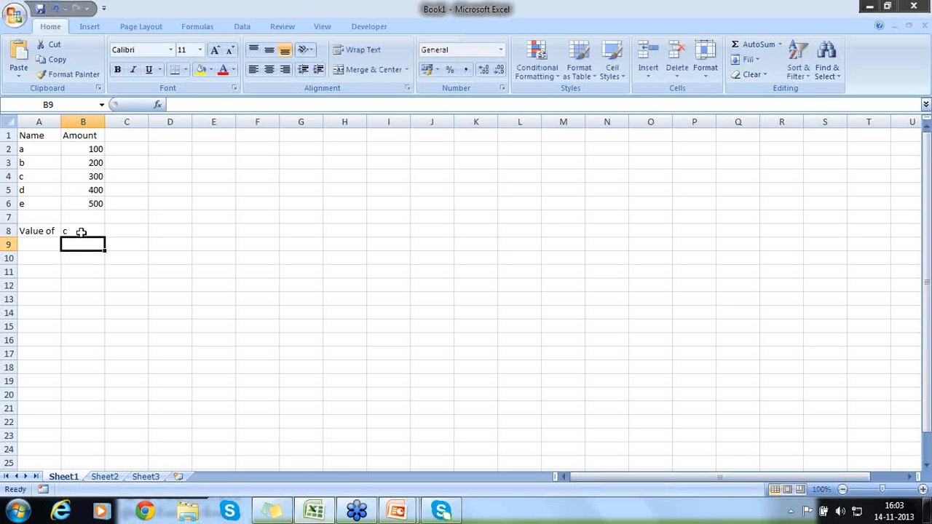
# Enter the formula =LOOKUP(B8,A2:A6,B2:B6) in C8 to return the amount for the name in B8.
pyautogui.click(126, 233)
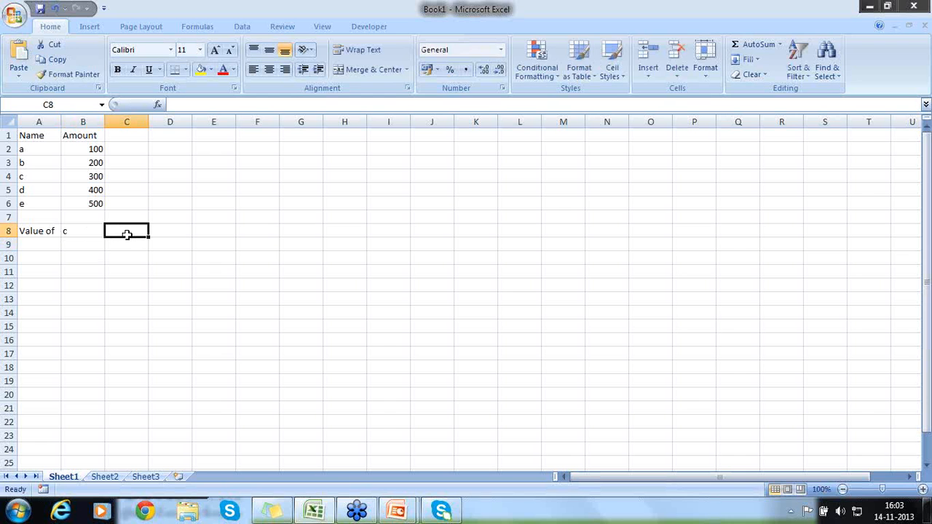
pyautogui.write('=lookup')
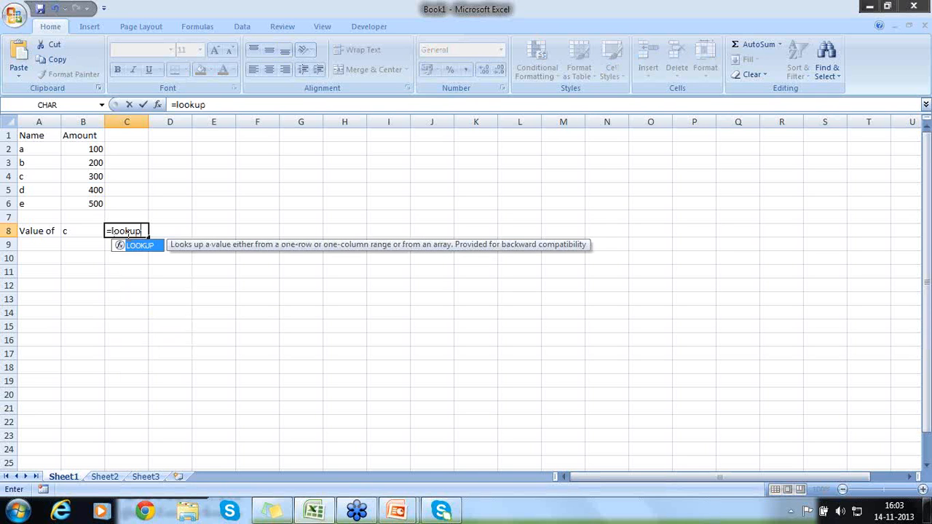
pyautogui.write('(')
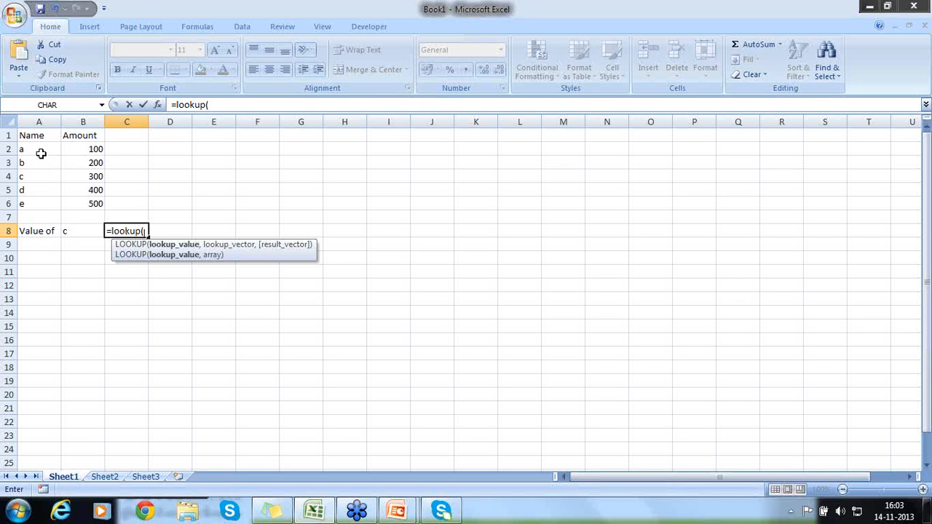
pyautogui.click(84, 233)
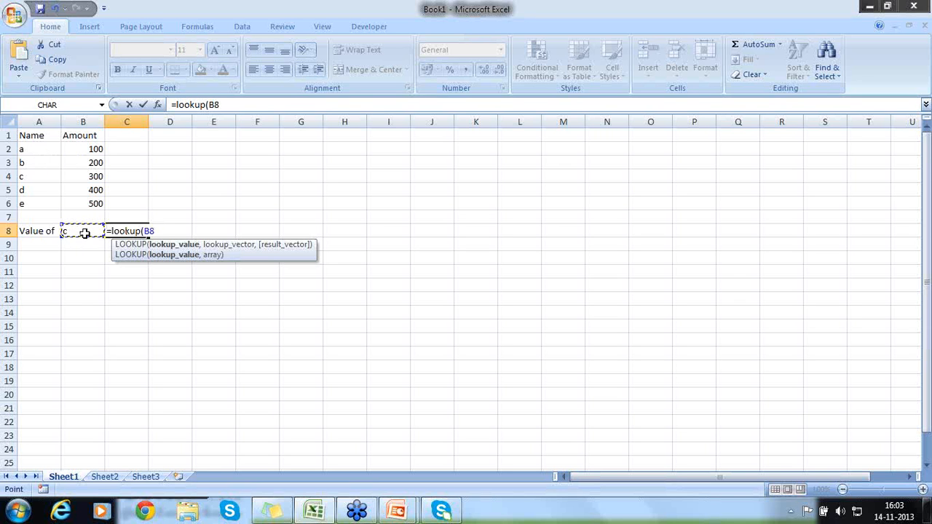
pyautogui.write(',')
pyautogui.click(36, 149)
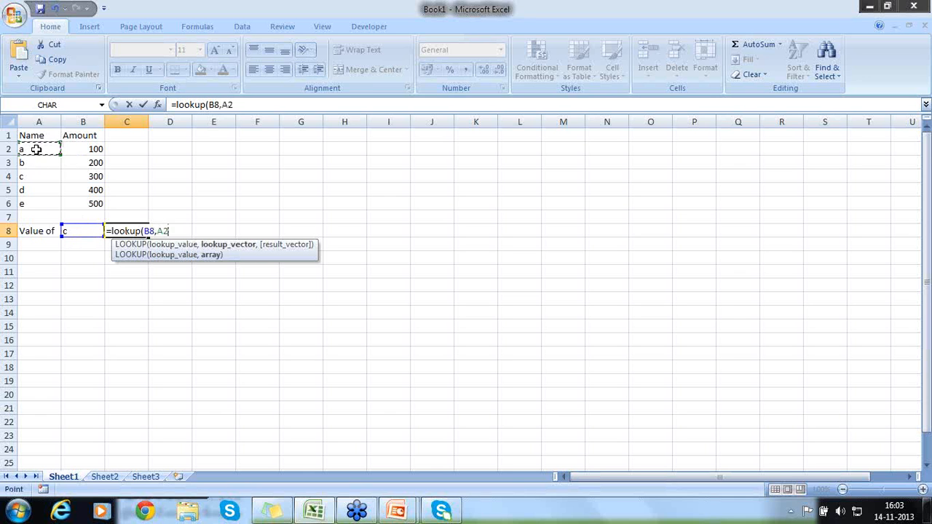
pyautogui.moveTo(36, 150); pyautogui.dragTo(40, 203)
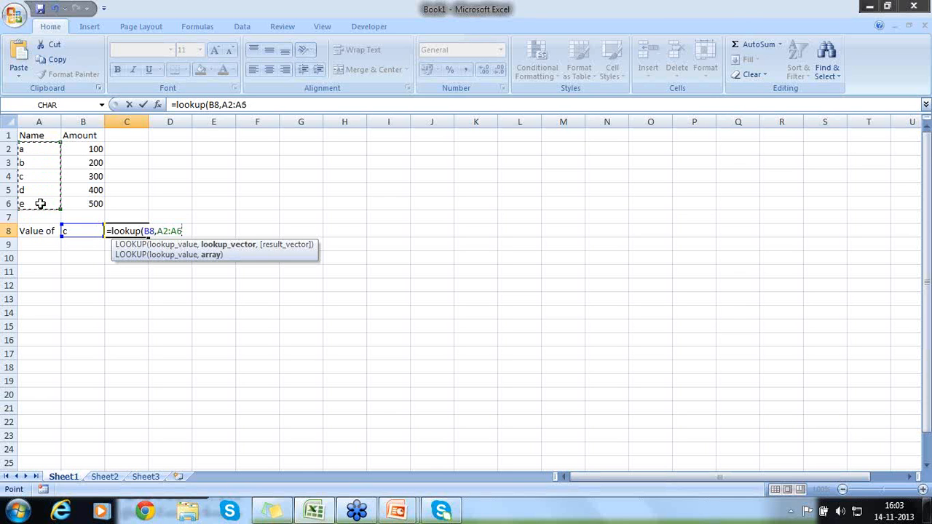
pyautogui.write(',')
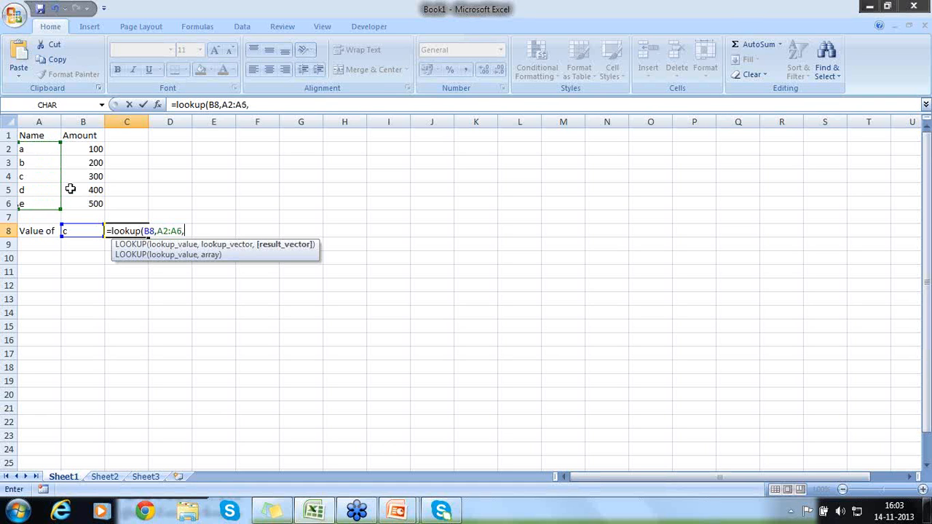
pyautogui.click(90, 150)
pyautogui.moveTo(89, 150); pyautogui.dragTo(91, 202)
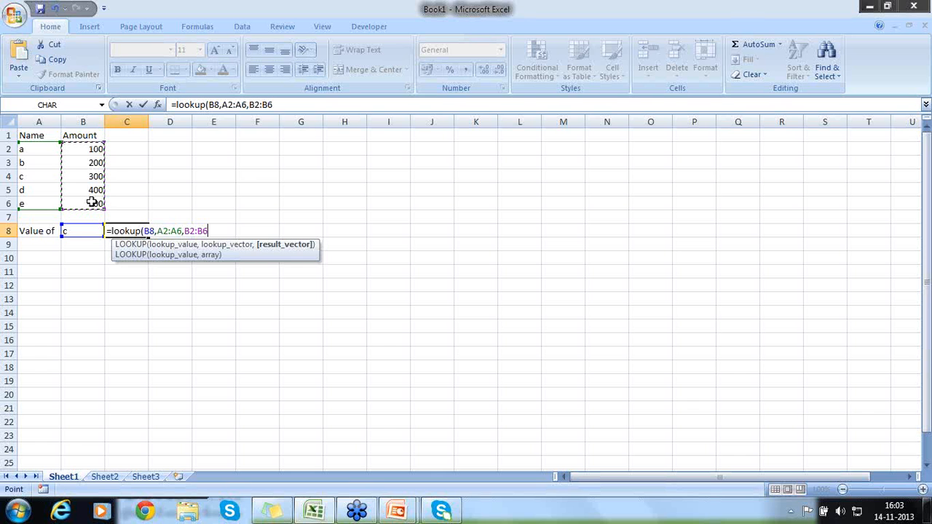
pyautogui.write(')')
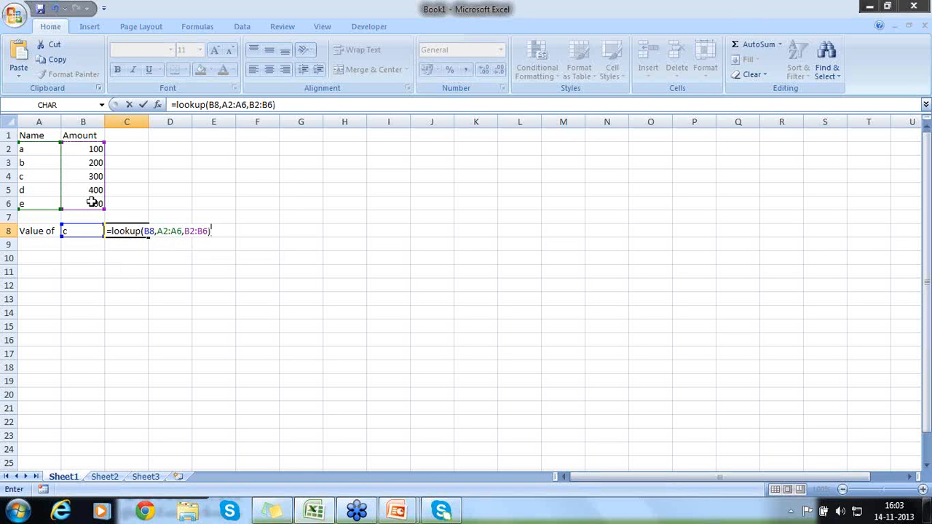
pyautogui.press('Return')
pyautogui.press('Up')
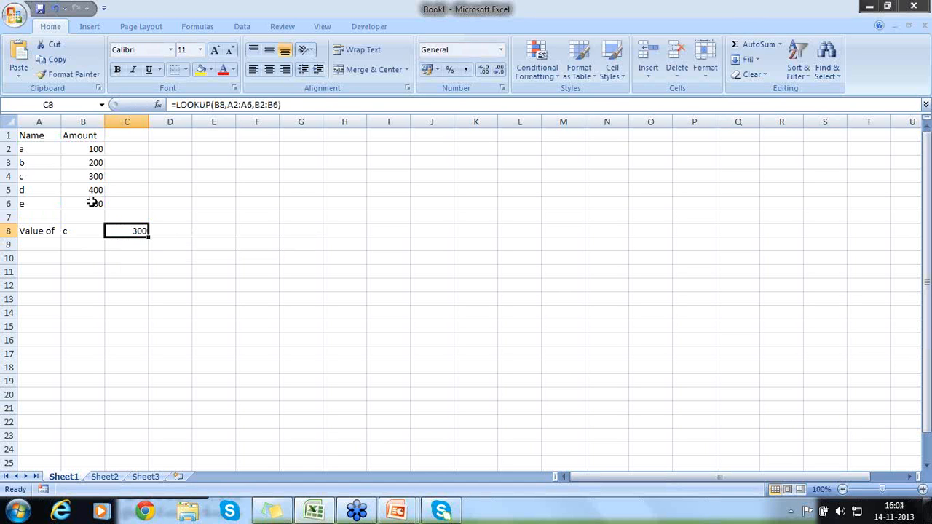
# Test the lookup with the listed names a, d and e in B8.
pyautogui.press('Left')
pyautogui.write('a')
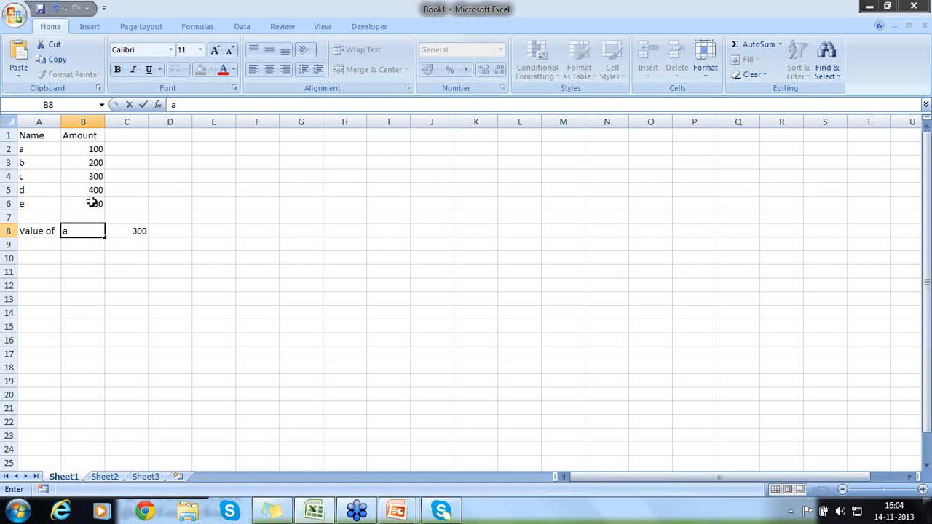
pyautogui.press('Return')
pyautogui.press('Up')
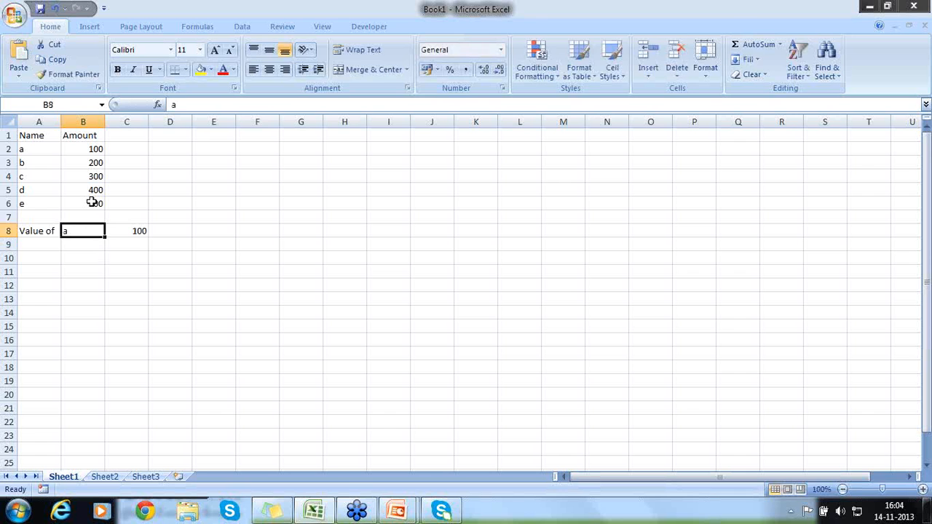
pyautogui.write('d')
pyautogui.press('Return')
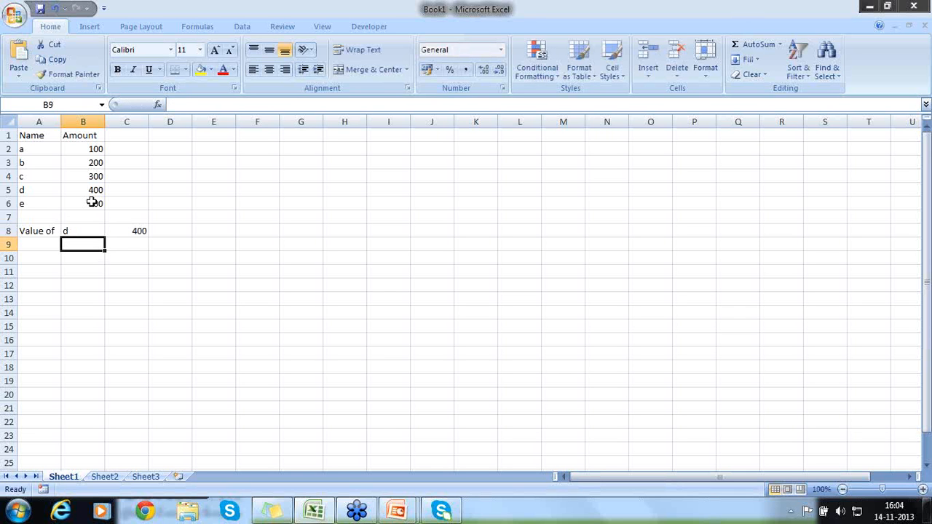
pyautogui.press('Up')
pyautogui.write('e')
pyautogui.press('Return')
# Test the lookup with f and g in B8, names missing from the list.
pyautogui.press('Up')
pyautogui.write('f')
pyautogui.press('Return')
pyautogui.press('Up')
pyautogui.press('Return')
pyautogui.press('Up')
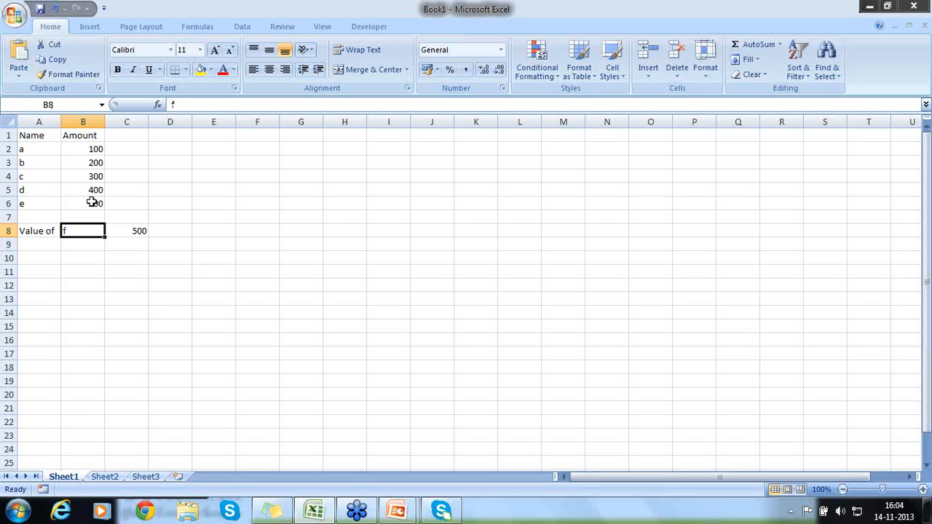
pyautogui.write('g')
pyautogui.press('Return')
# Compare a listed and an unlisted name by entering a and h in turn in B8.
pyautogui.press('Up')
pyautogui.write('a')
pyautogui.press('Return')
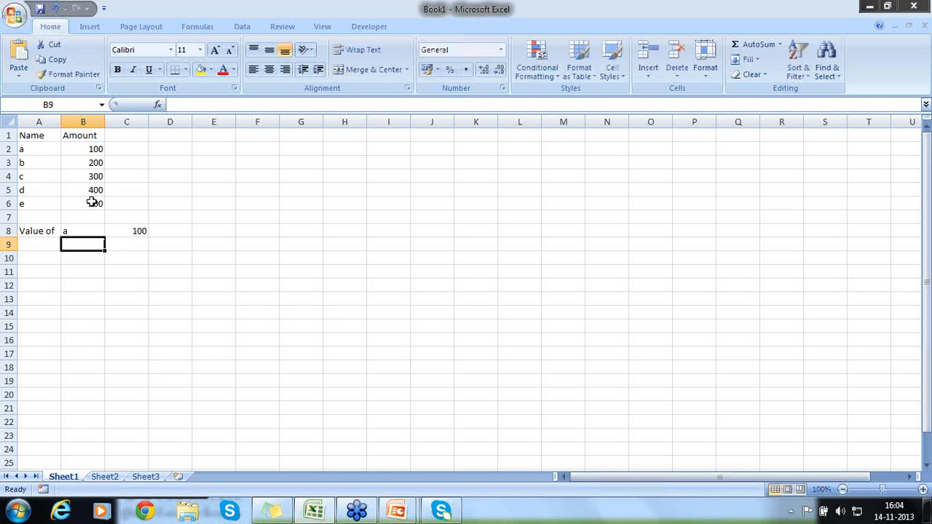
pyautogui.press('Up')
pyautogui.write('h')
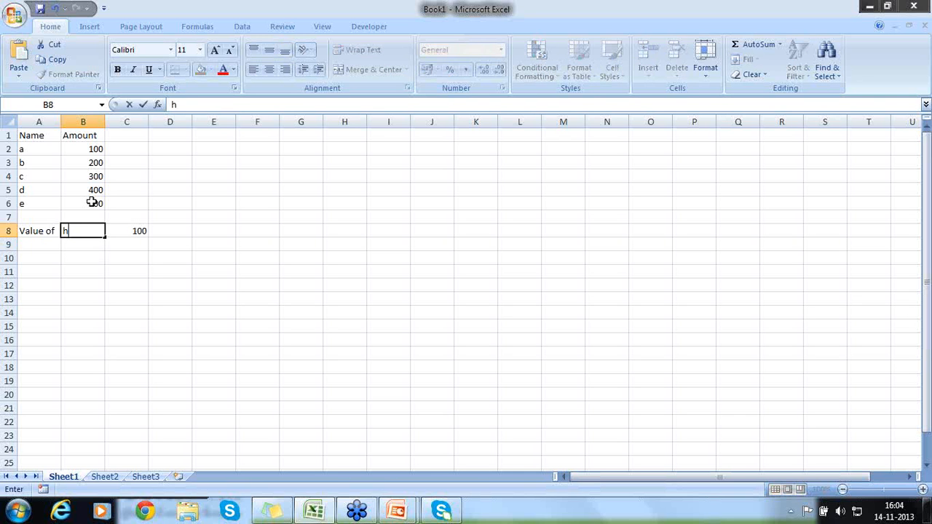
pyautogui.press('Return')
# Set the lookup name in B8 to a and select the LOOKUP formula cell C8.
pyautogui.press('Up')
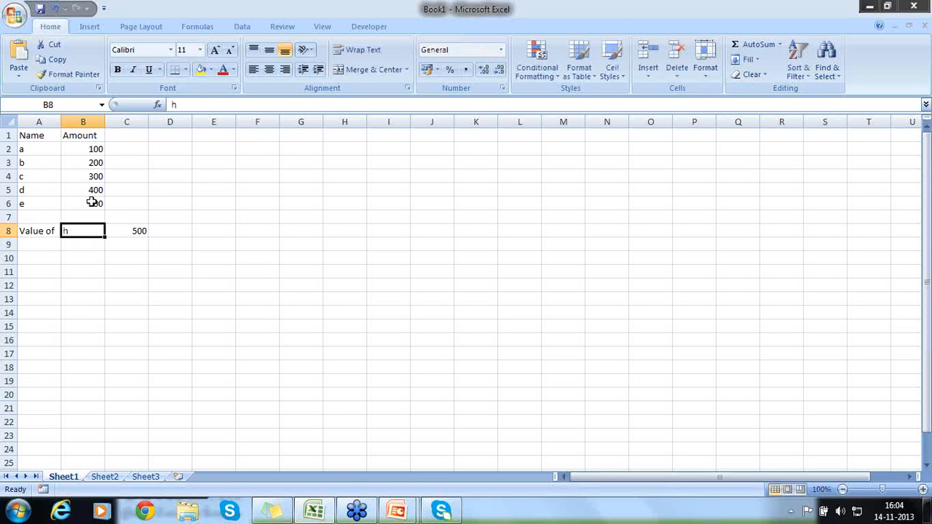
pyautogui.write('a')
pyautogui.press('Return')
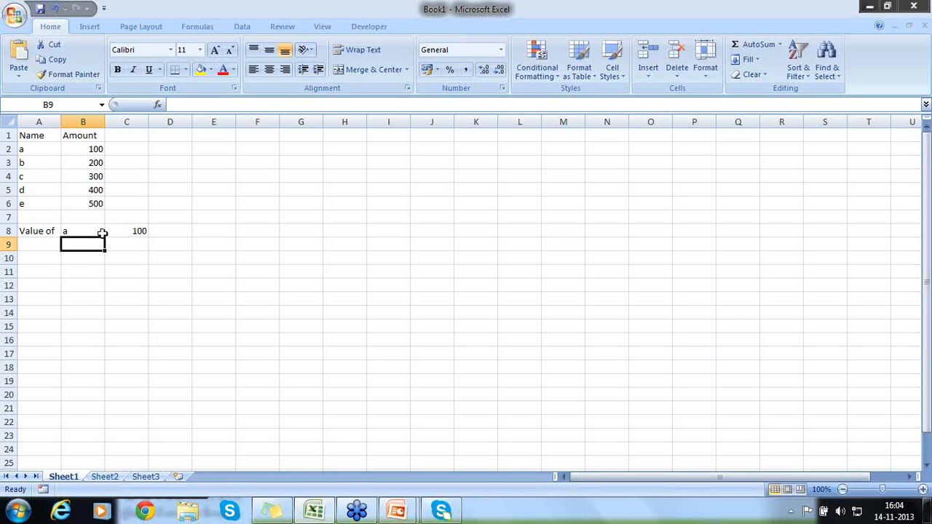
pyautogui.doubleClick(102, 233)
pyautogui.click(82, 249)
pyautogui.click(77, 230)
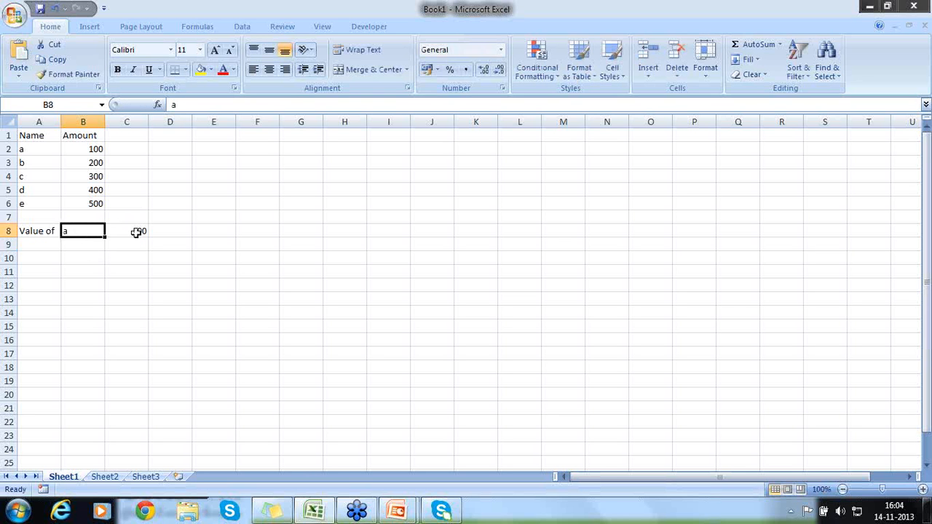
pyautogui.click(136, 232)
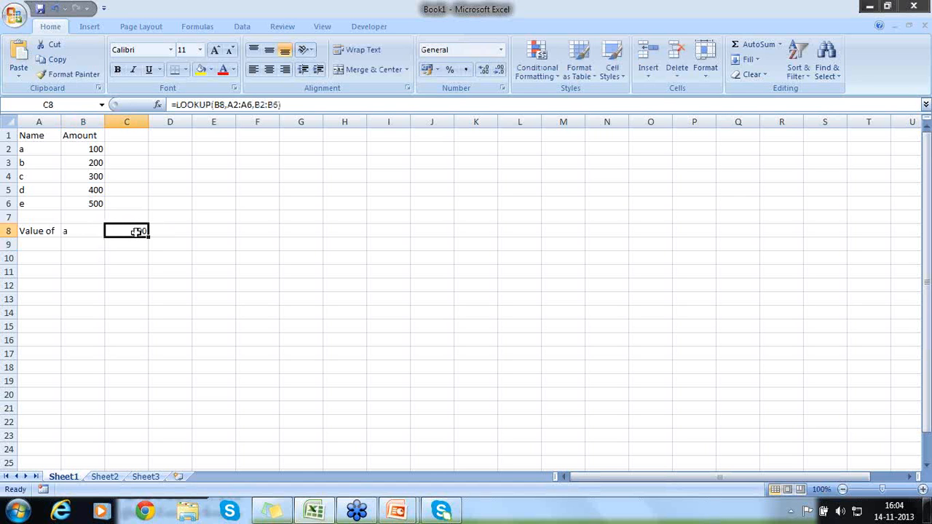
# Re-enter the formula =lookup(B8,A2:A6,B2:B6) in C8 to return the amount for the name in B8.
pyautogui.write('=lookup')
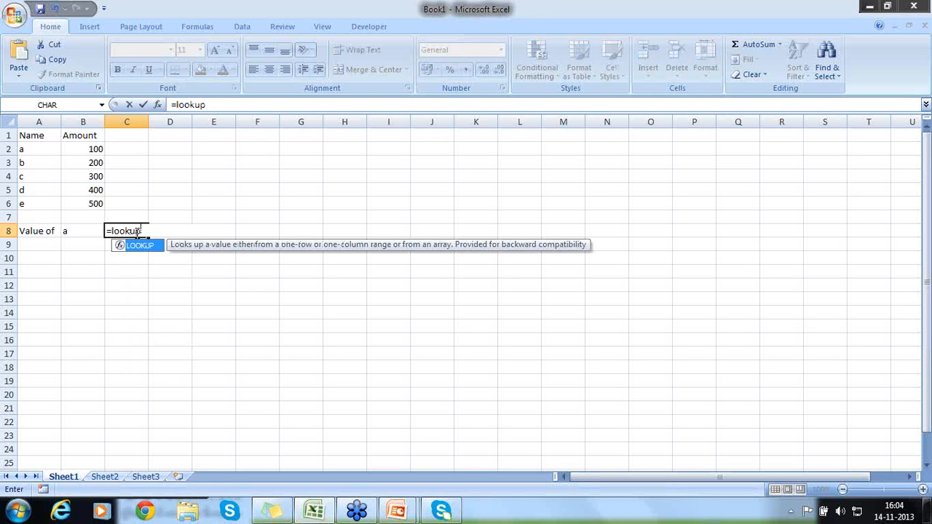
pyautogui.write('(')
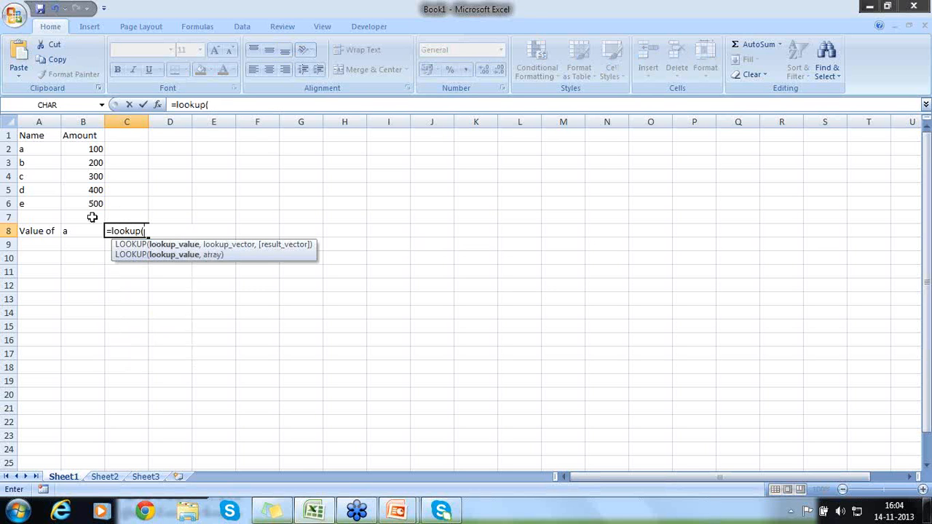
pyautogui.click(81, 230)
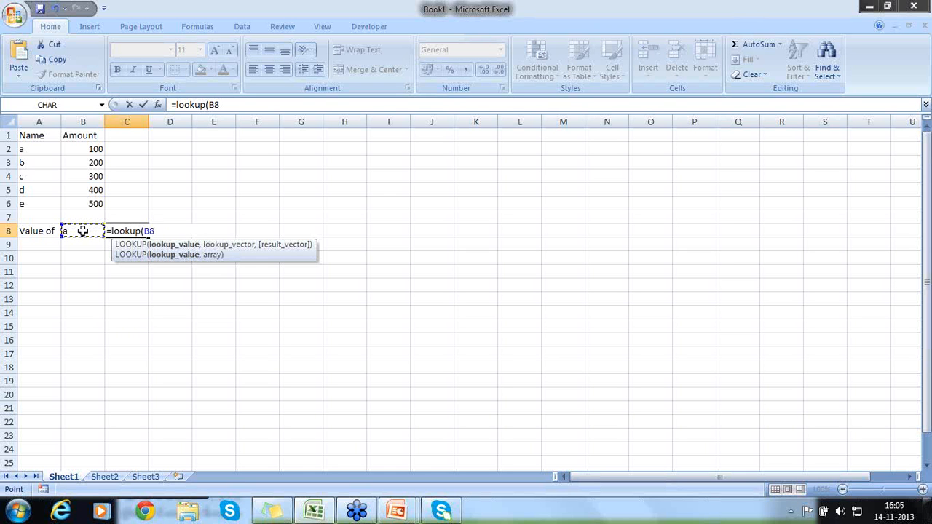
pyautogui.write(',')
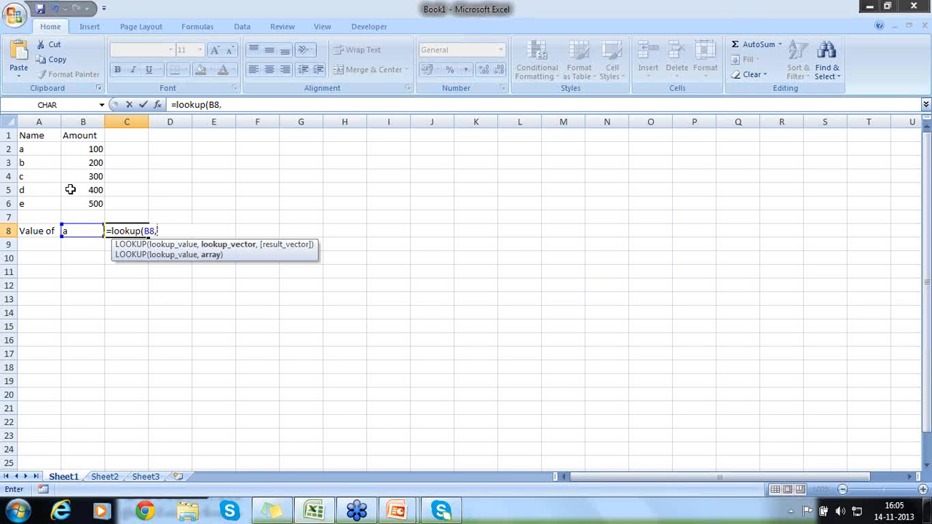
pyautogui.moveTo(48, 150); pyautogui.dragTo(50, 205)
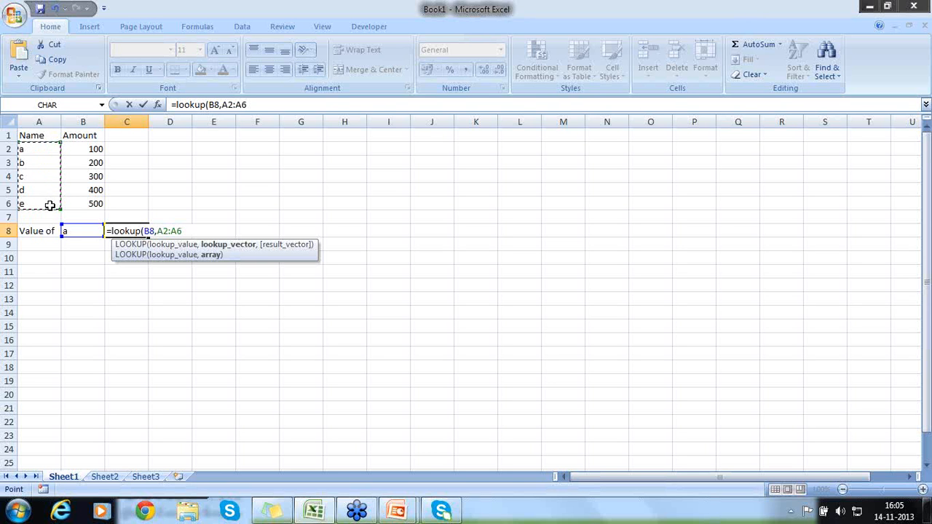
pyautogui.write(',')
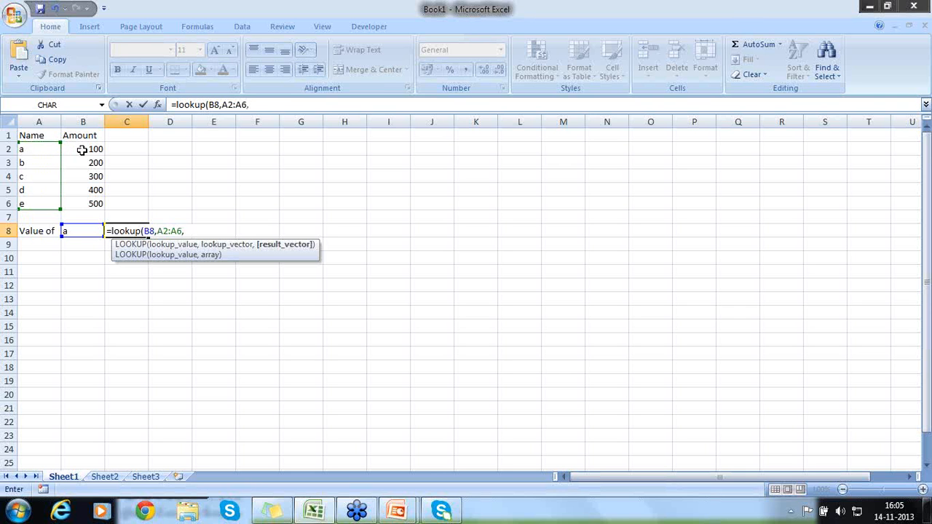
pyautogui.moveTo(76, 149); pyautogui.dragTo(87, 203)
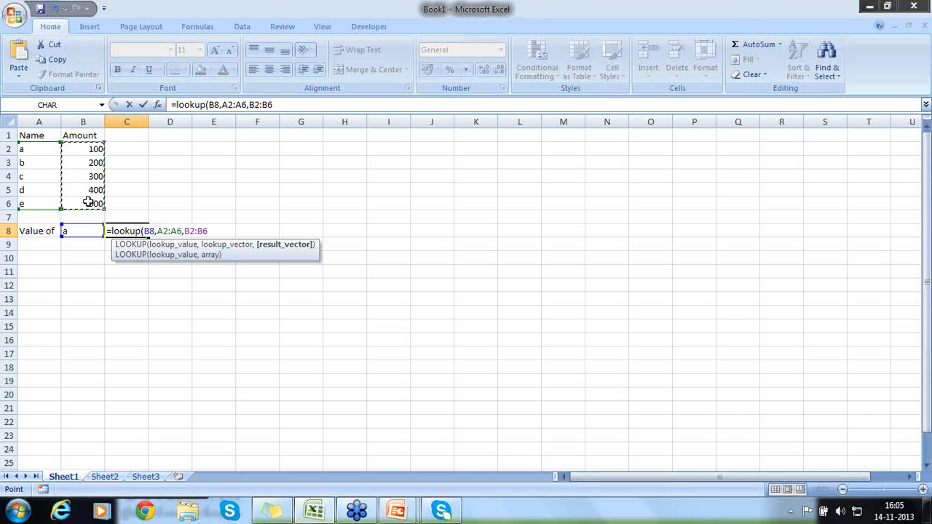
pyautogui.write(')')
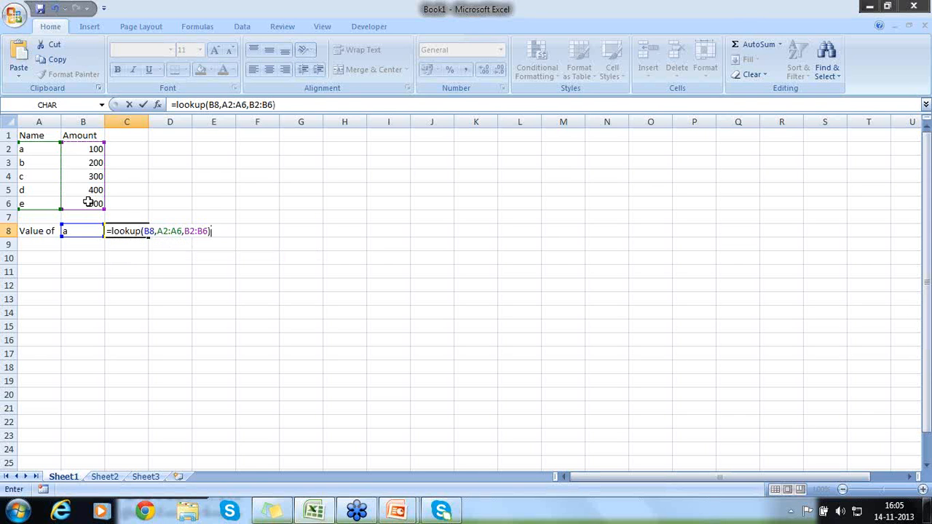
pyautogui.press('Return')
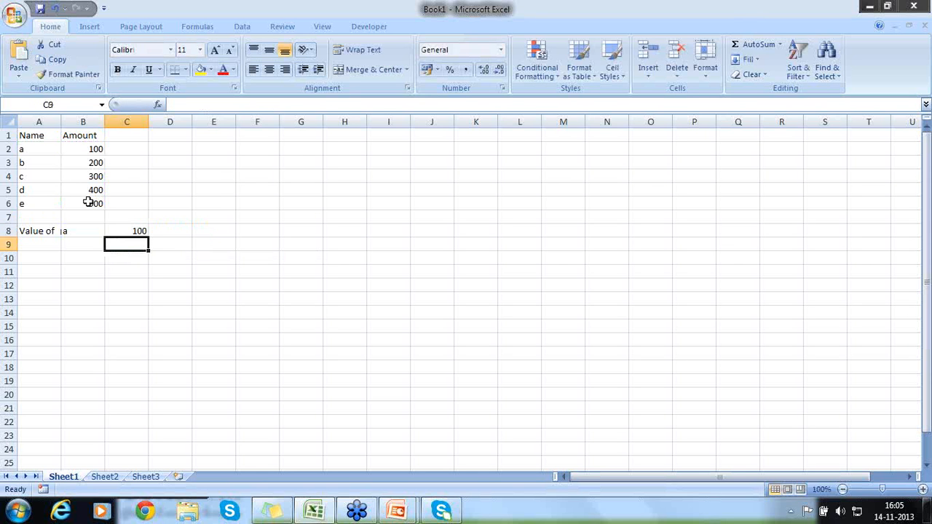
# Test the lookup with the listed name c in B8.
pyautogui.press('Up')
pyautogui.press('Left')
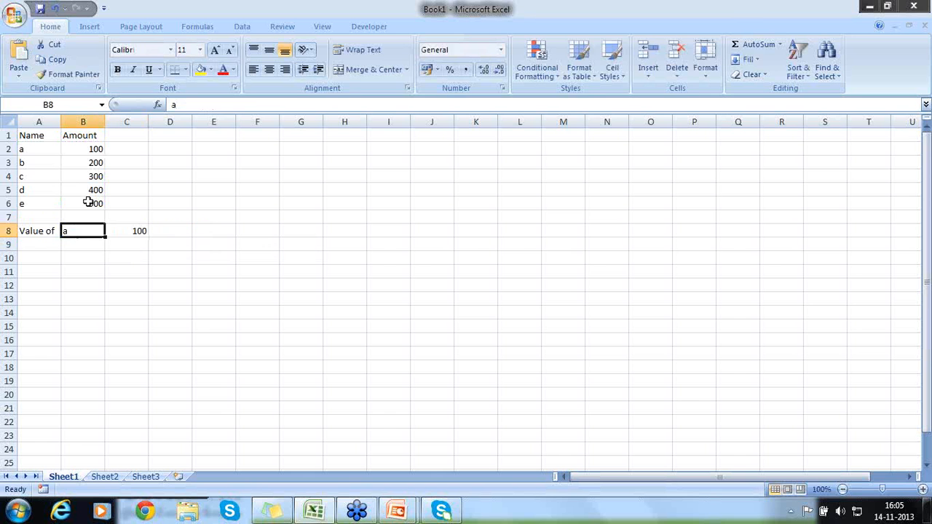
pyautogui.write('c')
pyautogui.press('Return')
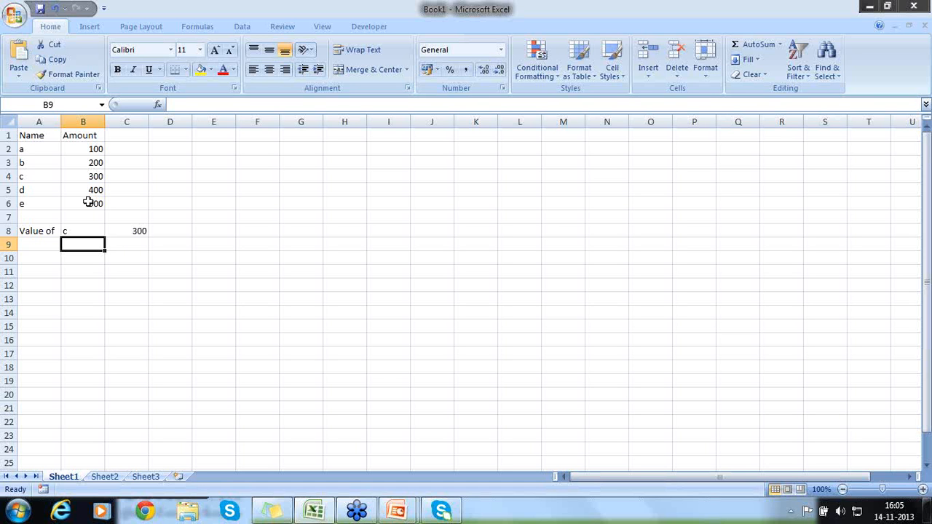
# Try a duplicate name above the original by entering c in A2, and restore A2 to a.
pyautogui.press('Up')
pyautogui.press('Up')
pyautogui.press('Up')
pyautogui.press('Up')
pyautogui.press('Left')
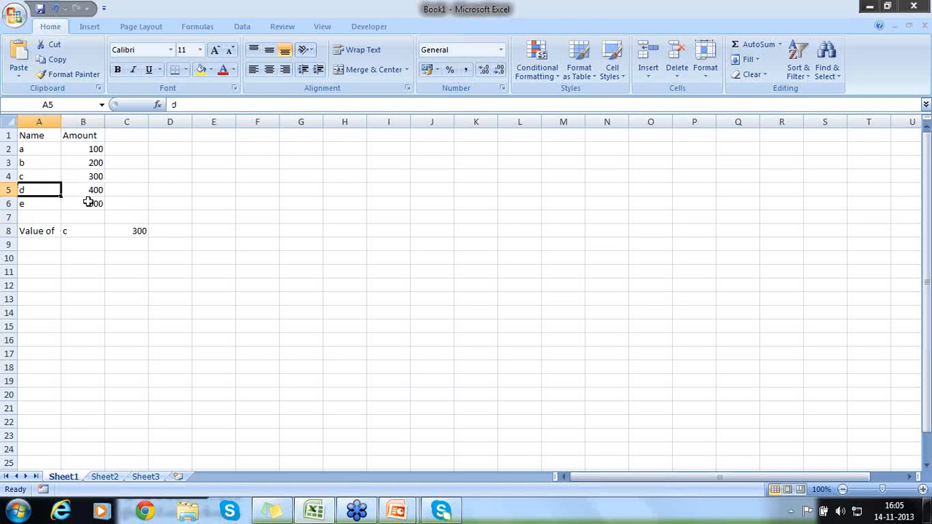
pyautogui.press('Up')
pyautogui.press('Up')
pyautogui.press('Up')
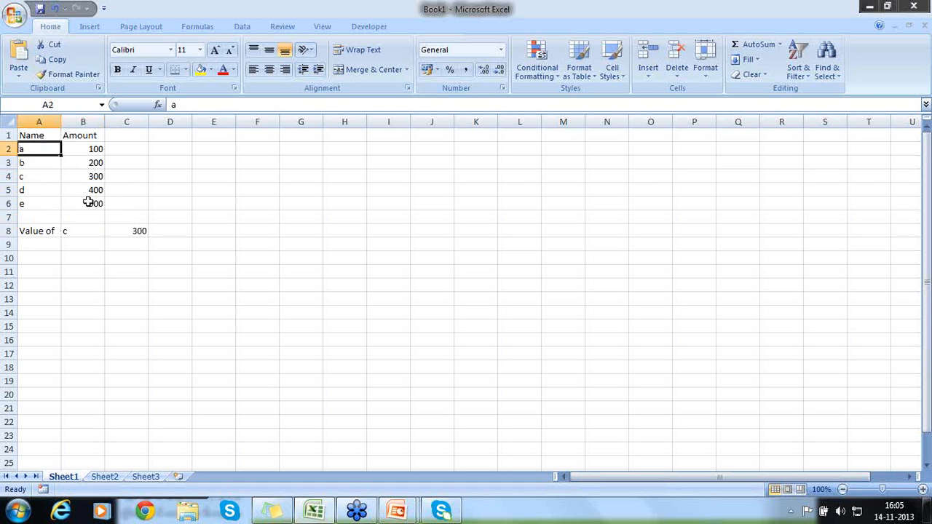
pyautogui.write('c')
pyautogui.press('Return')
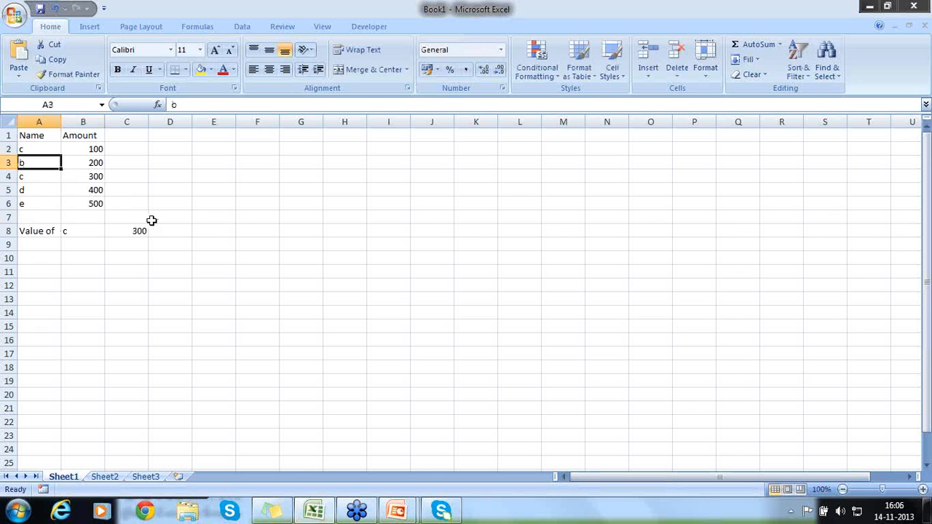
pyautogui.click(91, 231)
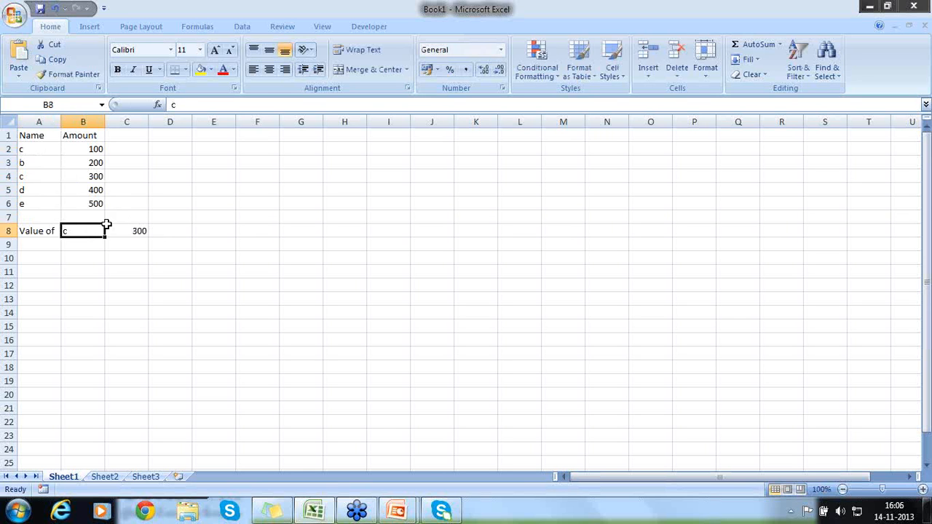
pyautogui.hotkey('ctrl', 'z')
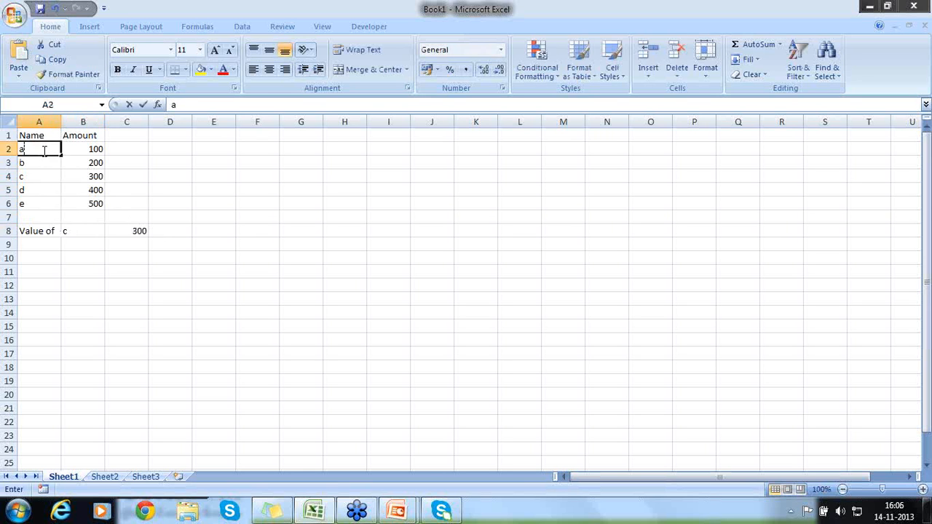
# Try a duplicate name at the end of the list by entering c in A6, and re-enter c in B8.
pyautogui.press('Down')
pyautogui.press('Down')
pyautogui.press('Down')
pyautogui.press('Down')
pyautogui.write('c')
pyautogui.press('Return')
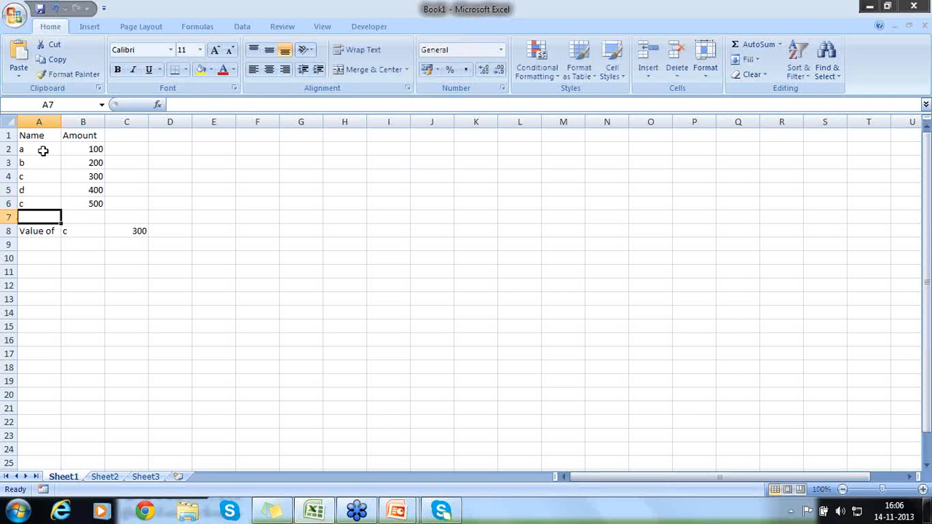
pyautogui.press('Down')
pyautogui.press('Right')
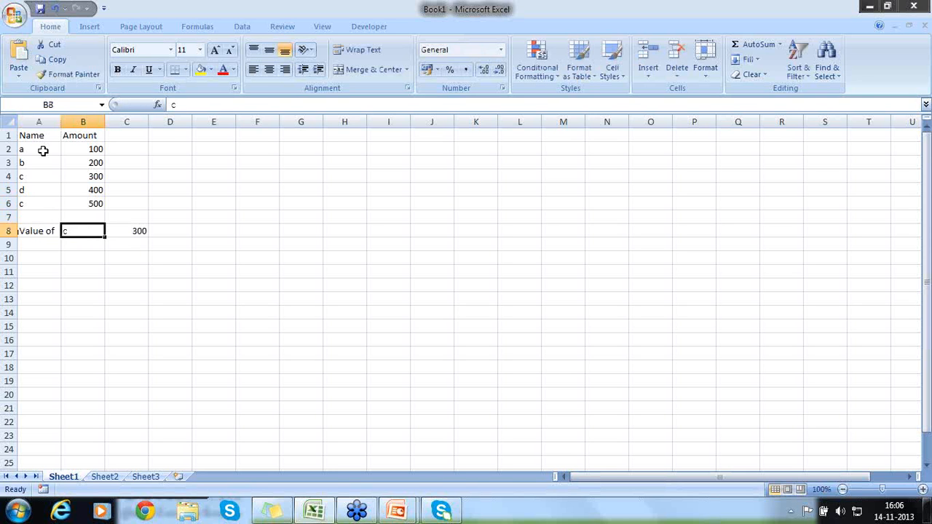
pyautogui.write('c')
pyautogui.press('Return')
pyautogui.press('Up')
pyautogui.press('Up')
pyautogui.press('Up')
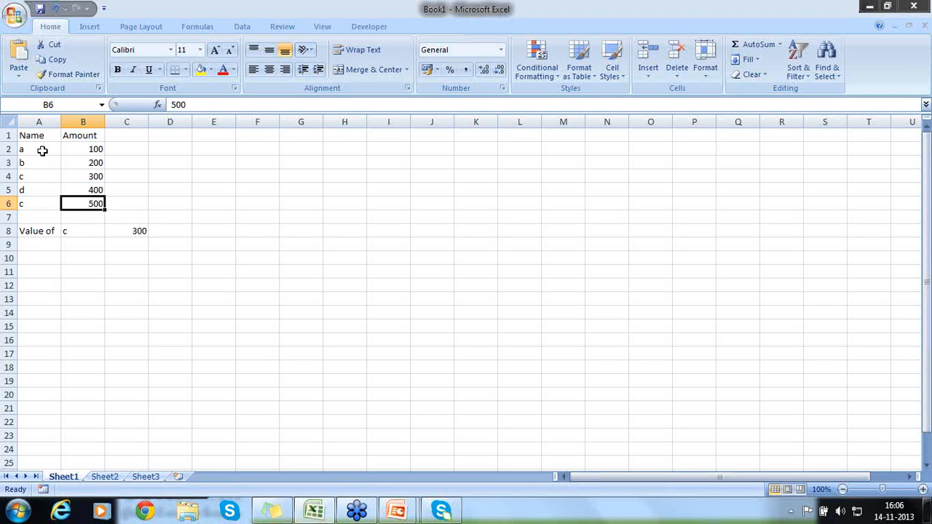
# Rearrange the names in A2:A6 into the unsorted order b, a, c, e, d.
pyautogui.click(43, 151)
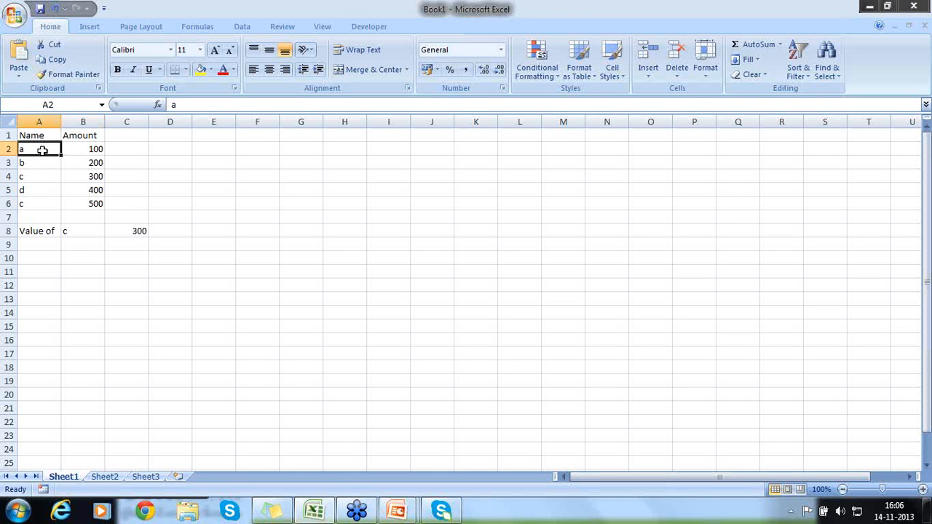
pyautogui.write('b')
pyautogui.press('Return')
pyautogui.write('a')
pyautogui.press('Return')
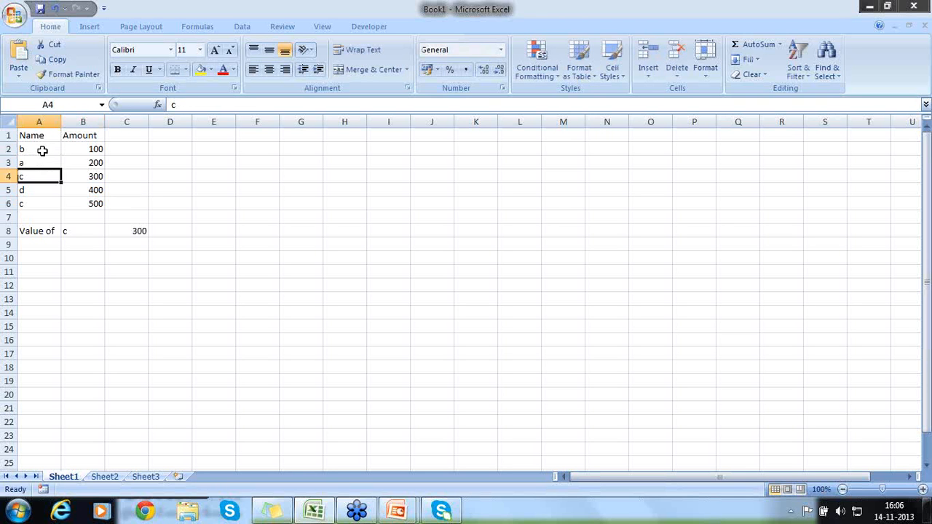
pyautogui.press('Return')
pyautogui.press('Return')
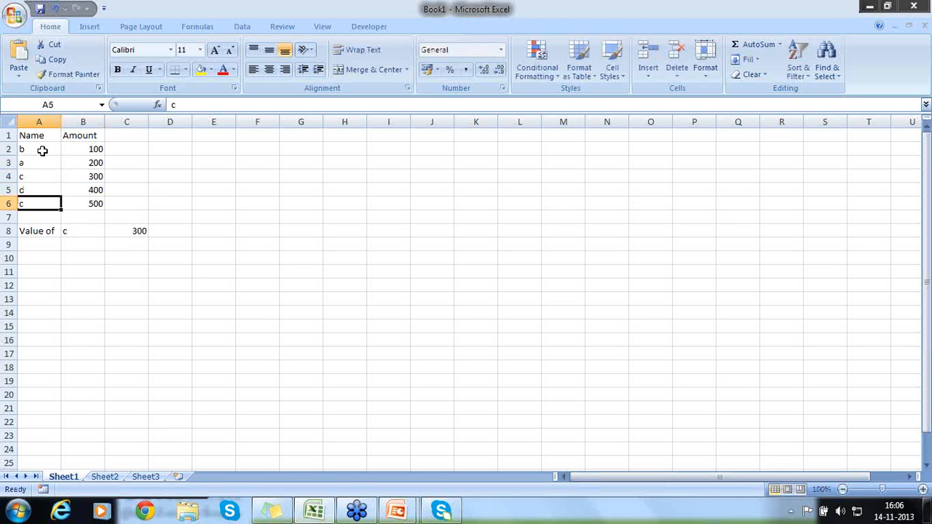
pyautogui.write('e')
pyautogui.press('Return')
pyautogui.write('d')
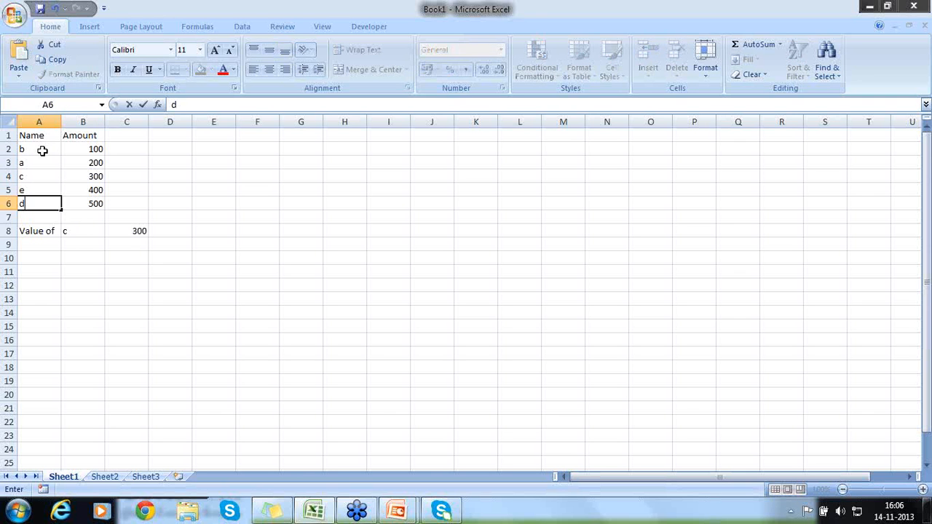
pyautogui.press('Return')
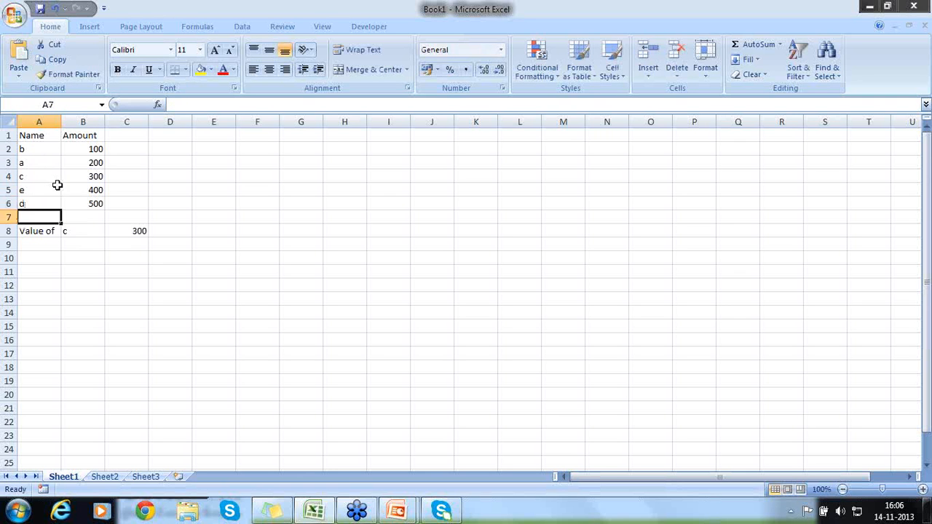
# Test the lookup on the unsorted list with a in B8 and select the formula cell C8.
pyautogui.click(68, 229)
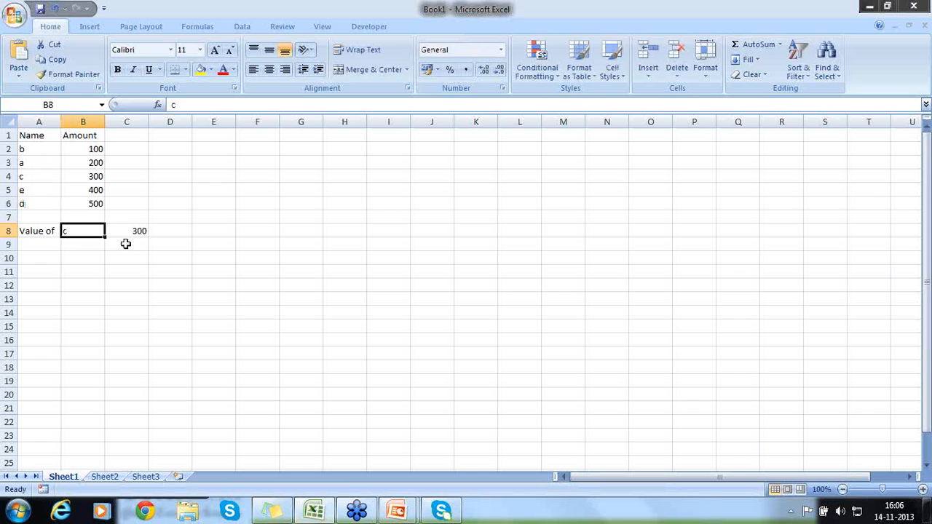
pyautogui.write('a')
pyautogui.press('Return')
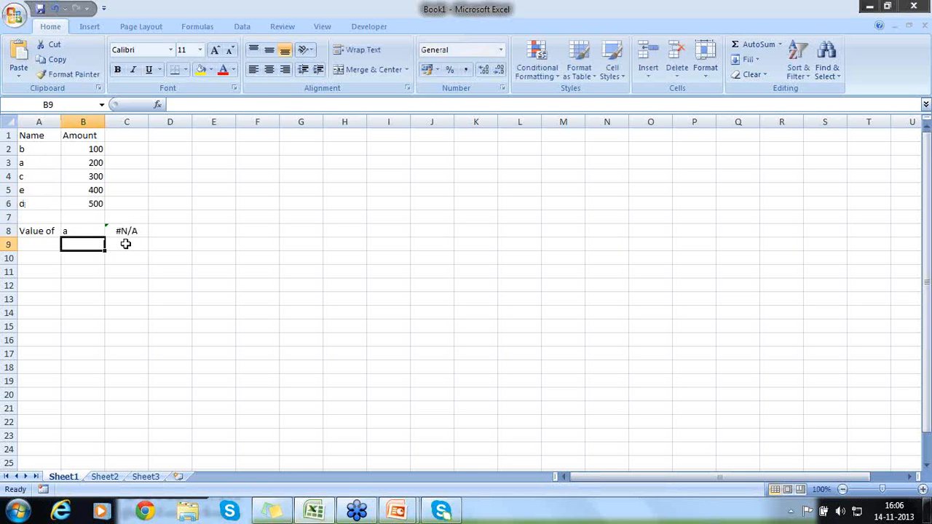
pyautogui.click(134, 229)
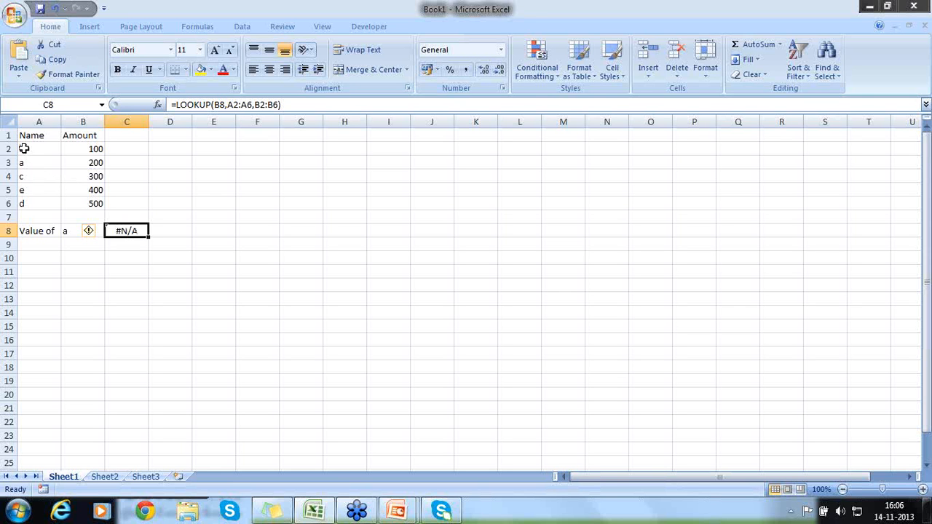
# Sort the table rows A2:B6 by Name on values in A to Z order.
pyautogui.moveTo(24, 149); pyautogui.dragTo(75, 202)
pyautogui.click(76, 204)
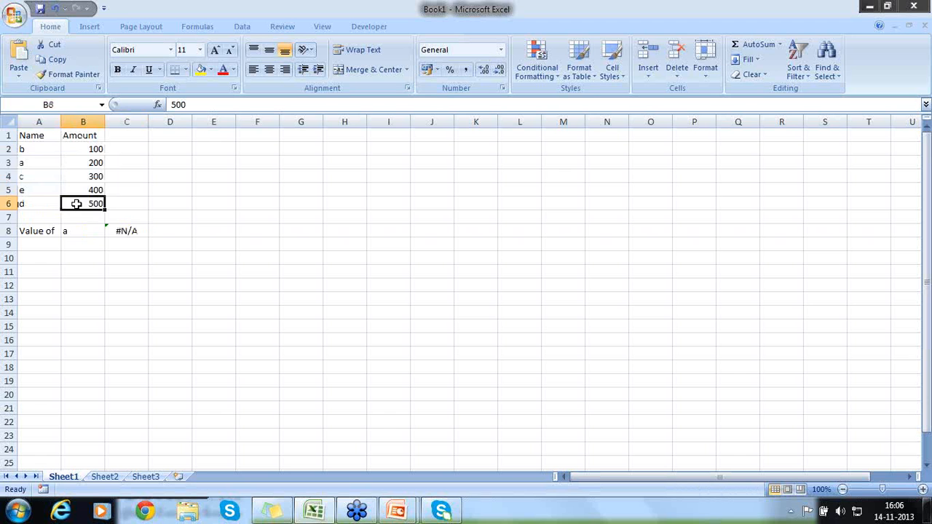
pyautogui.moveTo(27, 150); pyautogui.dragTo(83, 201)
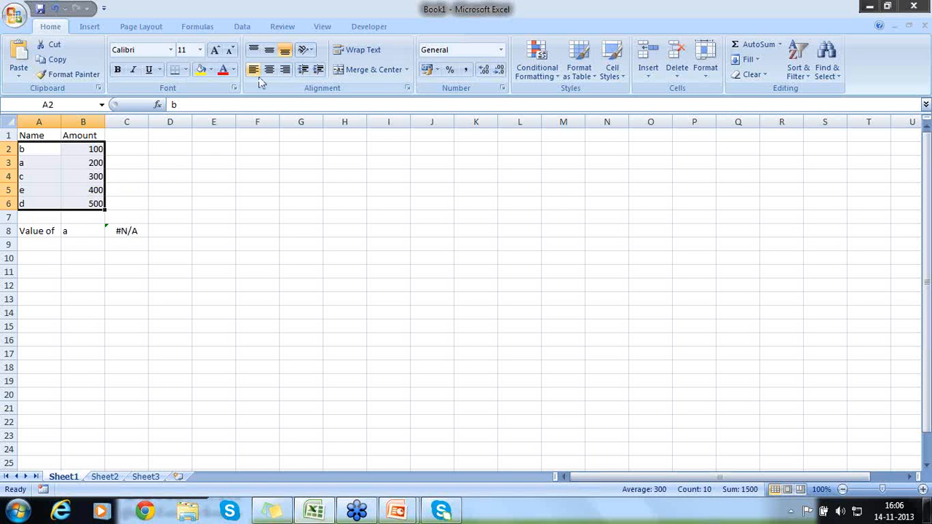
pyautogui.click(243, 26)
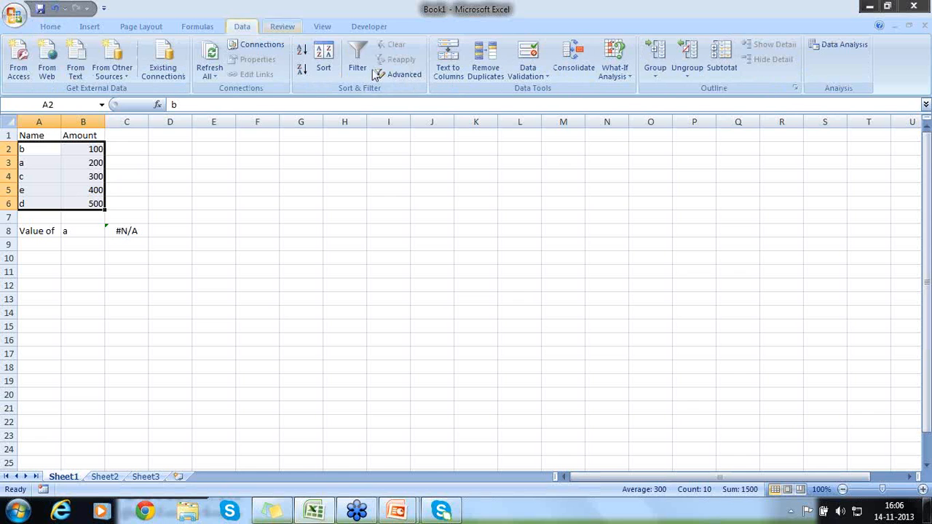
pyautogui.click(325, 67)
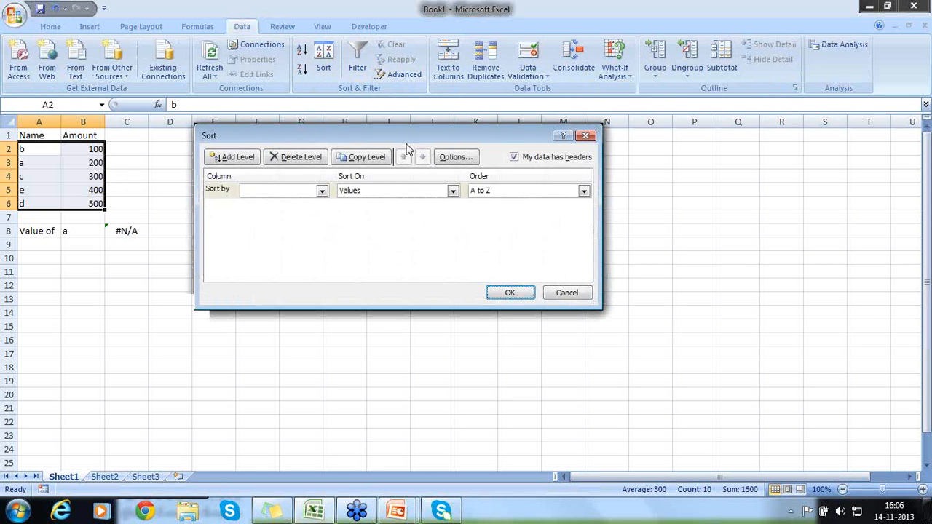
pyautogui.click(310, 192)
pyautogui.click(295, 204)
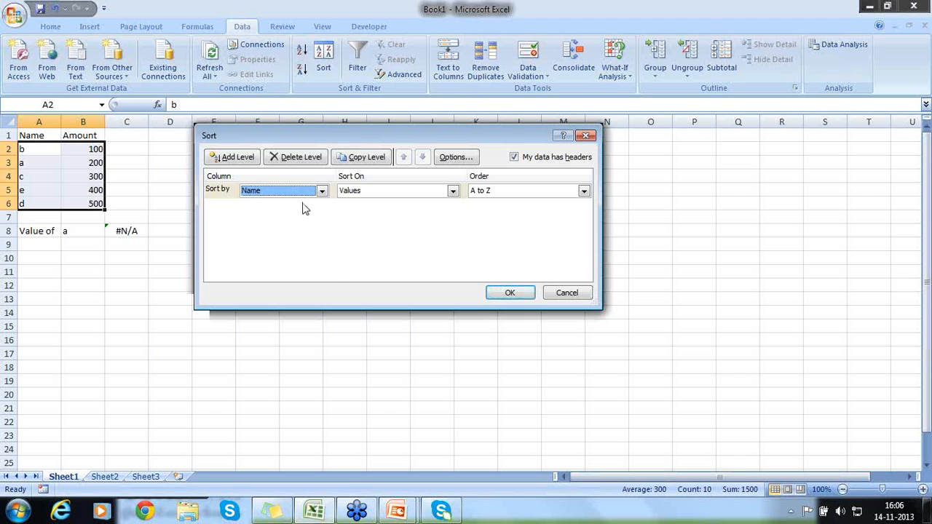
pyautogui.click(512, 296)
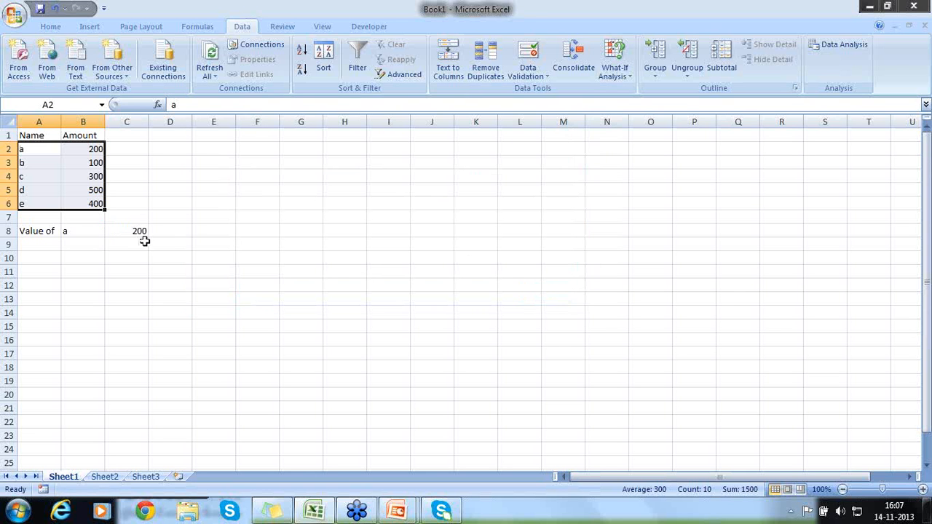
# Inspect the ranges referenced by the LOOKUP formula in C8.
pyautogui.click(134, 230)
pyautogui.doubleClick(134, 230)
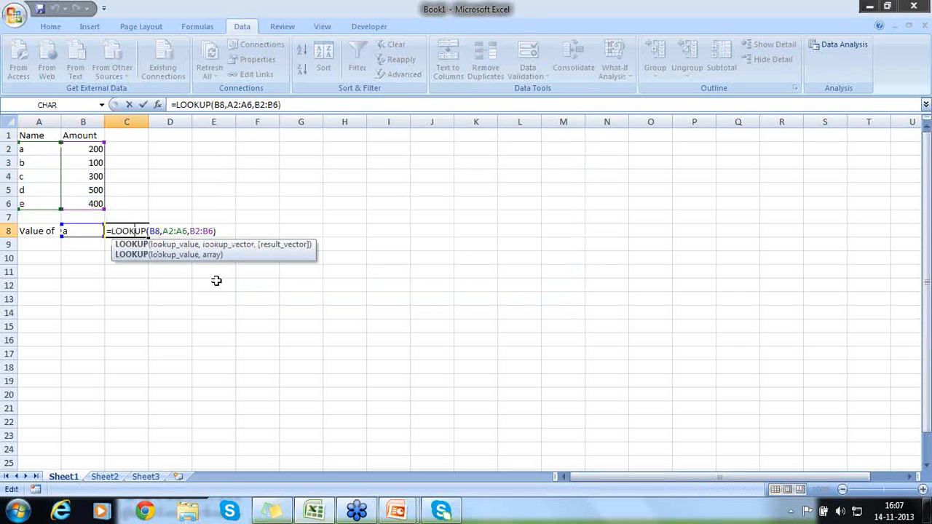
pyautogui.click(227, 285)
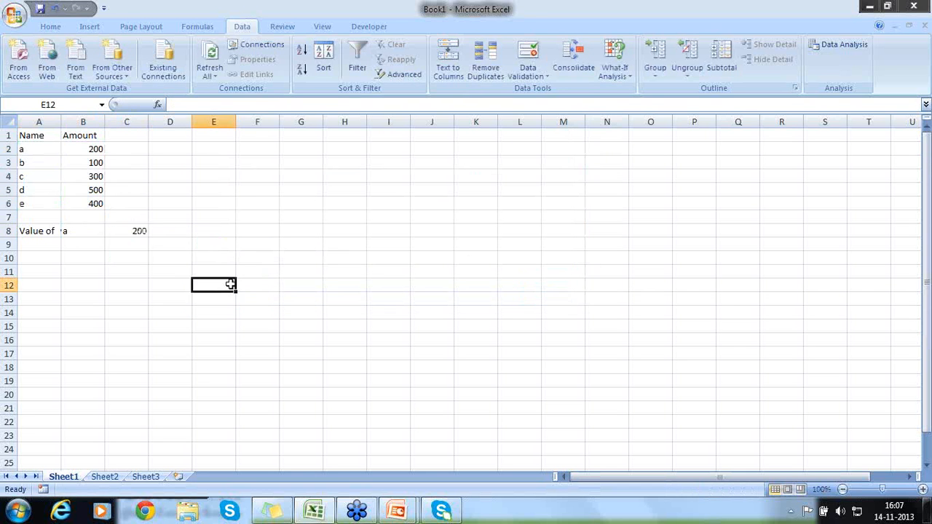
# Change the name in A3 to c so the list contains a duplicate, and look up c in B8.
pyautogui.click(95, 234)
pyautogui.click(26, 163)
pyautogui.press('Down')
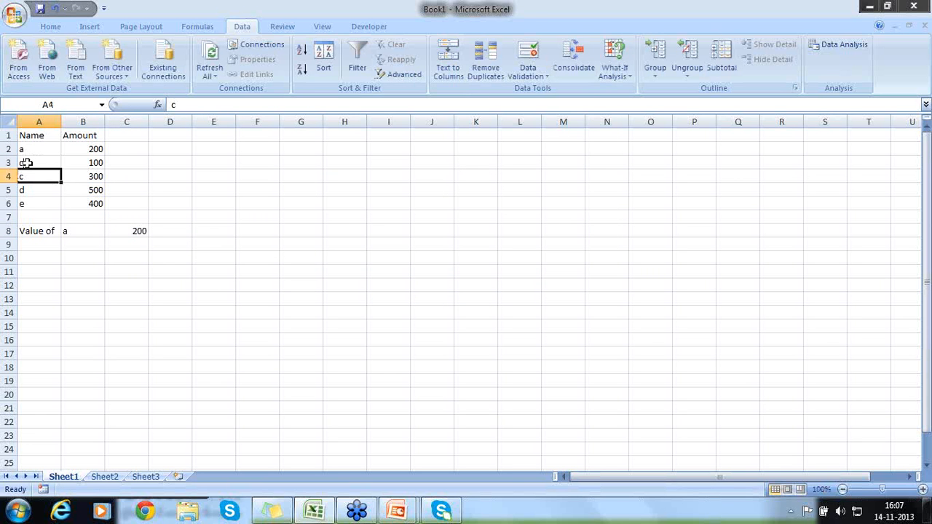
pyautogui.click(90, 229)
pyautogui.write('c')
pyautogui.press('Return')
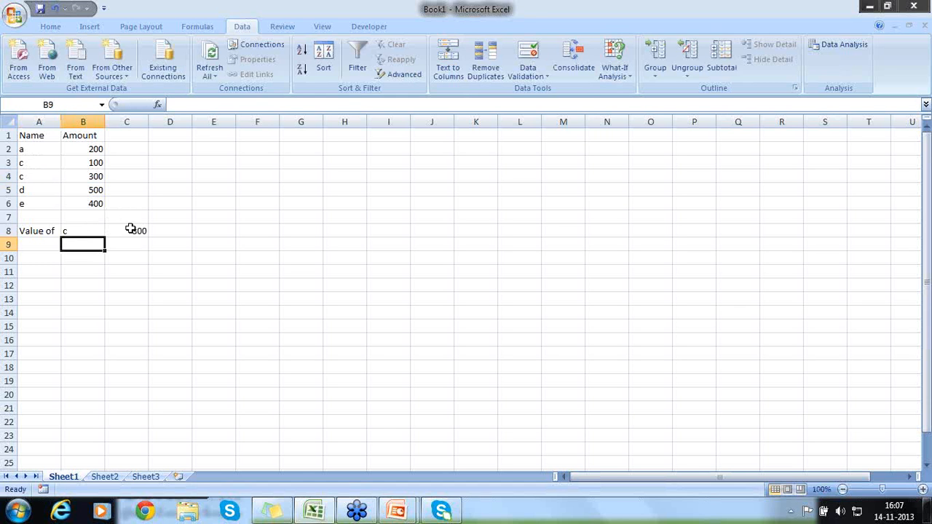
# Test the lookup in B8 with the names b and f, which are missing from the list.
pyautogui.click(86, 230)
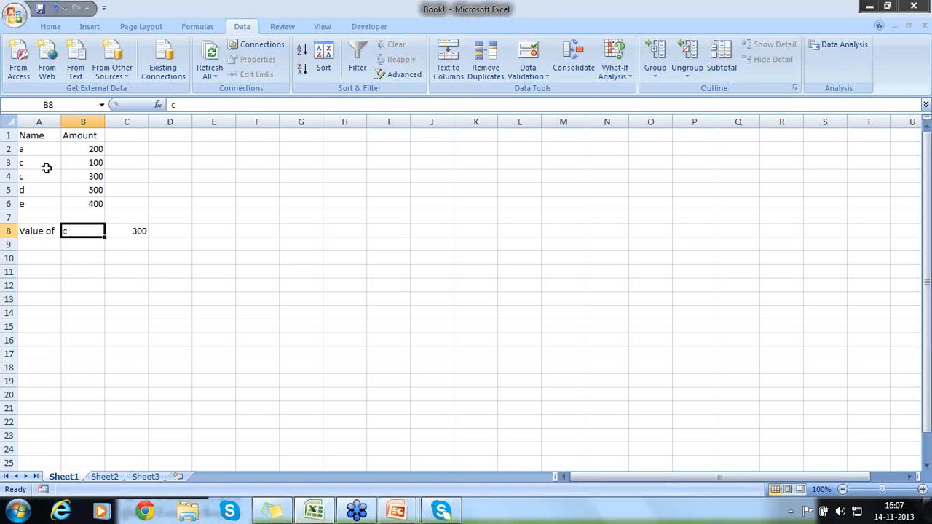
pyautogui.write('b')
pyautogui.press('Return')
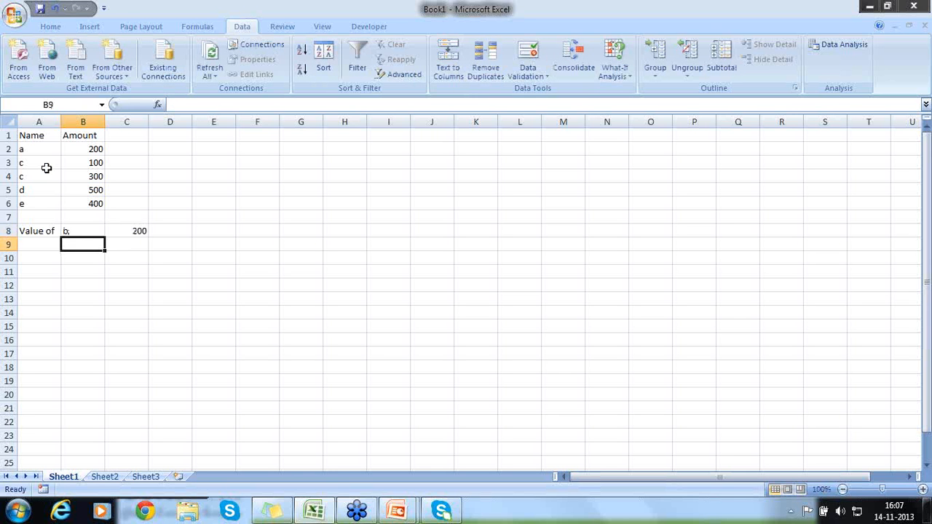
pyautogui.press('Up')
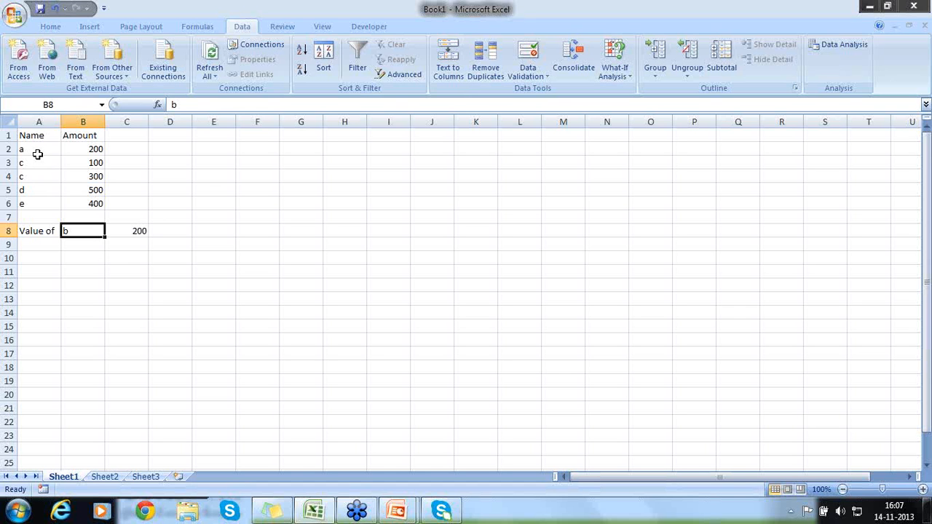
pyautogui.click(130, 231)
pyautogui.click(97, 228)
pyautogui.write('f')
pyautogui.press('Return')
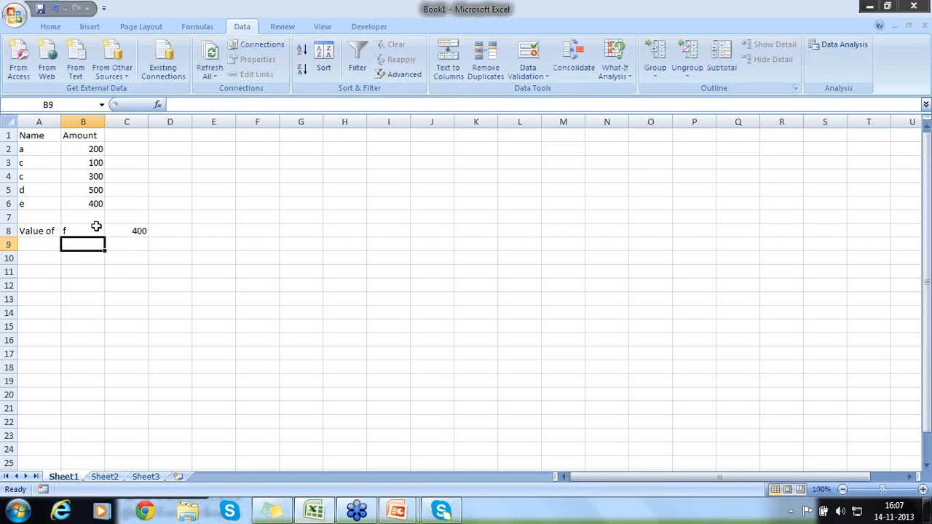
# Test the lookup in B8 with the unlisted names fd1 and d1.
pyautogui.doubleClick(96, 227)
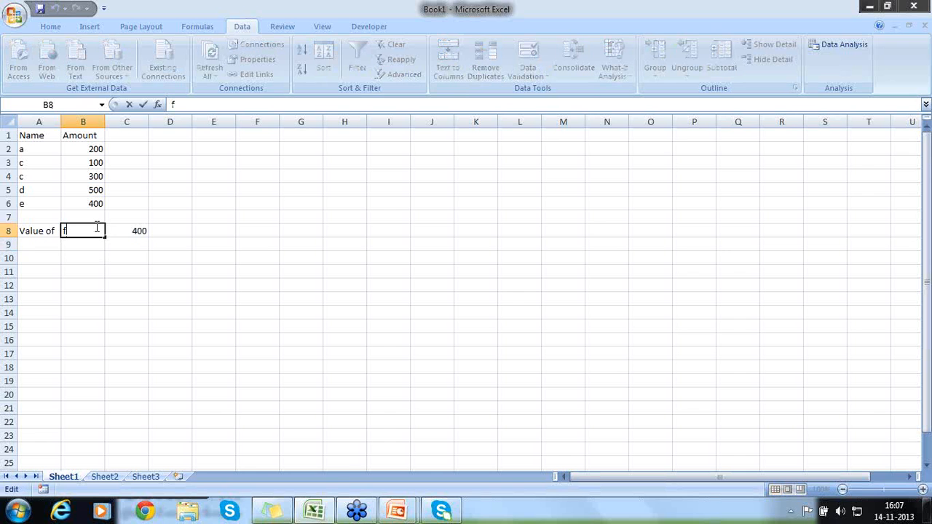
pyautogui.write('d1')
pyautogui.press('Return')
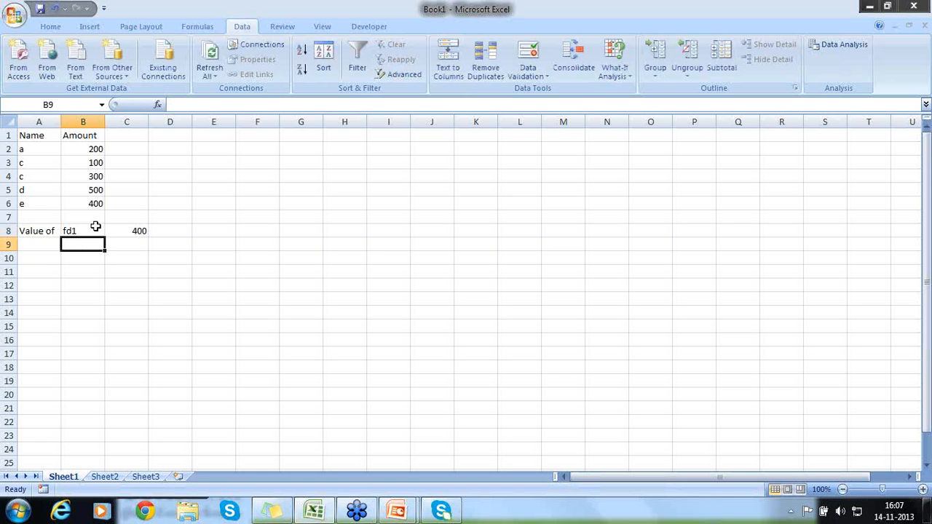
pyautogui.click(96, 227)
pyautogui.write('d1')
pyautogui.press('Return')
pyautogui.click(69, 227)
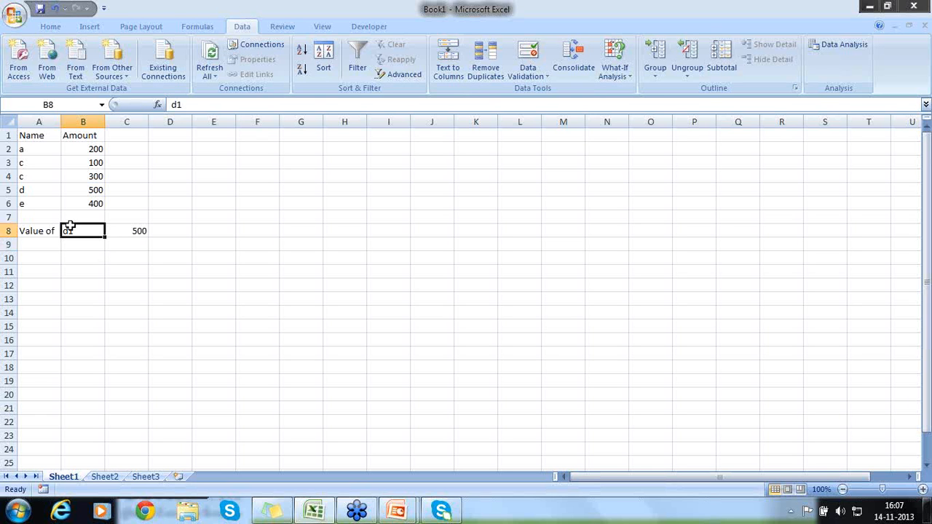
# Try to add True as a fourth argument to the LOOKUP formula in C8, and restore the original three-argument formula.
pyautogui.click(125, 228)
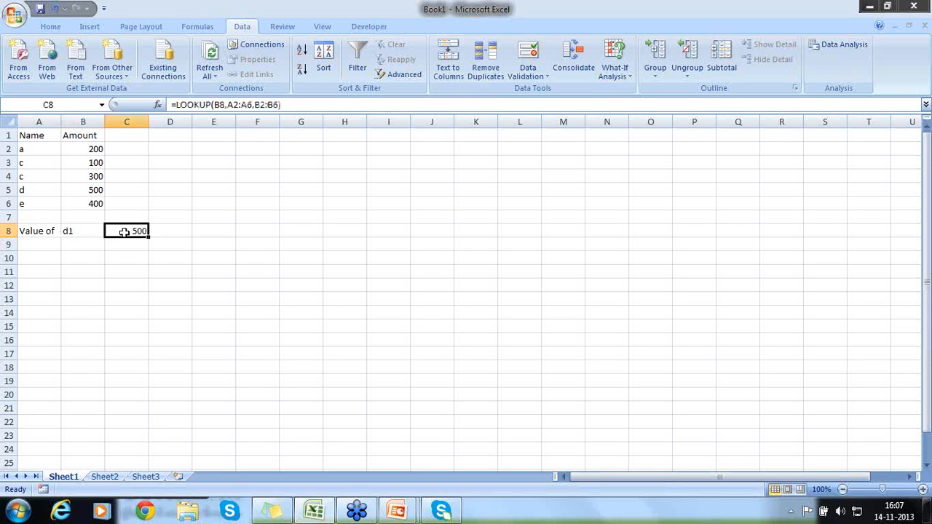
pyautogui.doubleClick(125, 230)
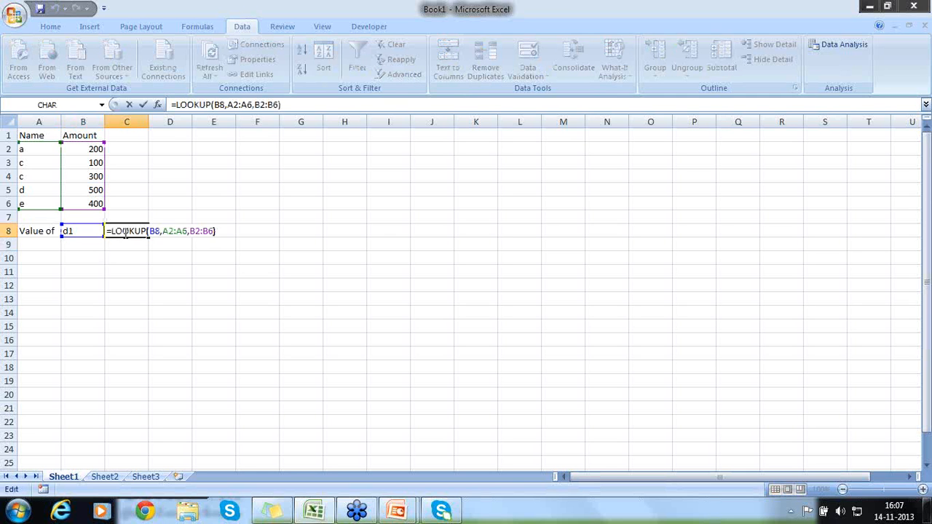
pyautogui.write(',T')
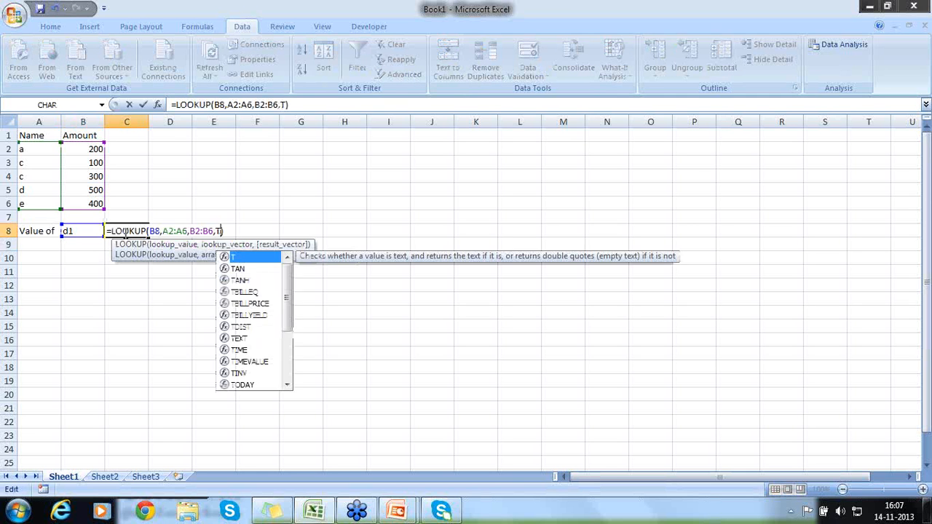
pyautogui.write('u')
pyautogui.press('BackSpace')
pyautogui.write('rue')
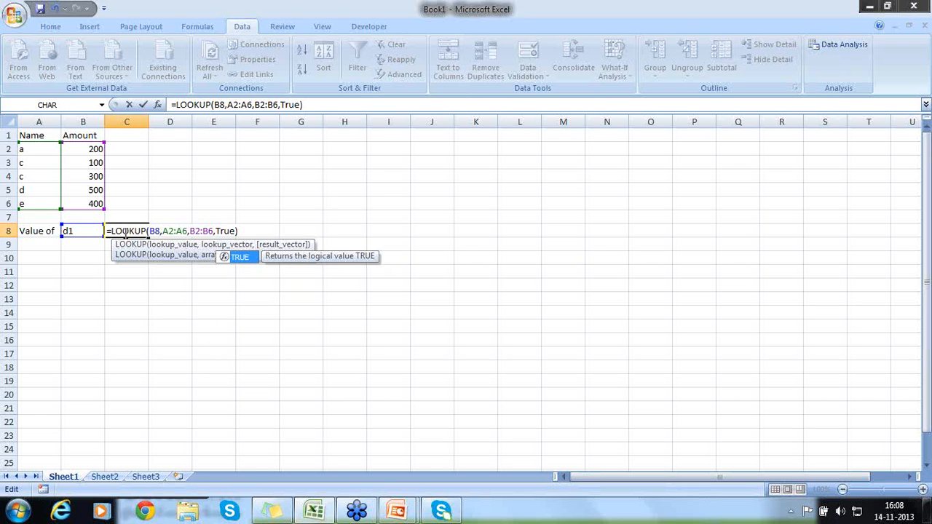
pyautogui.press('Return')
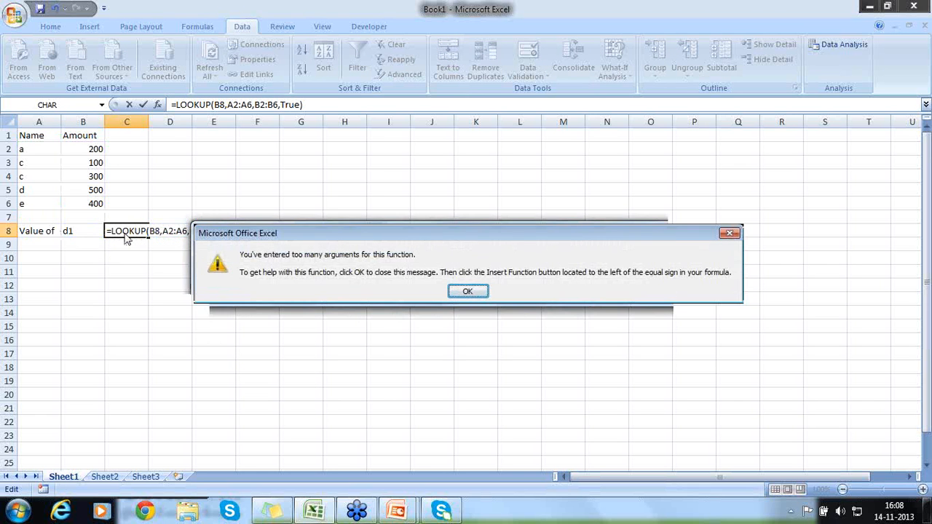
pyautogui.press('Return')
pyautogui.press('BackSpace')
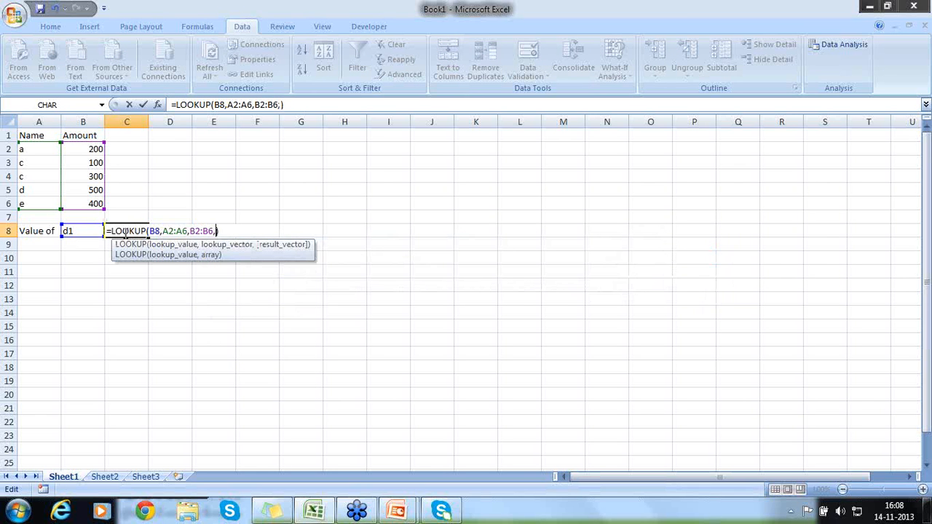
pyautogui.press('BackSpace')
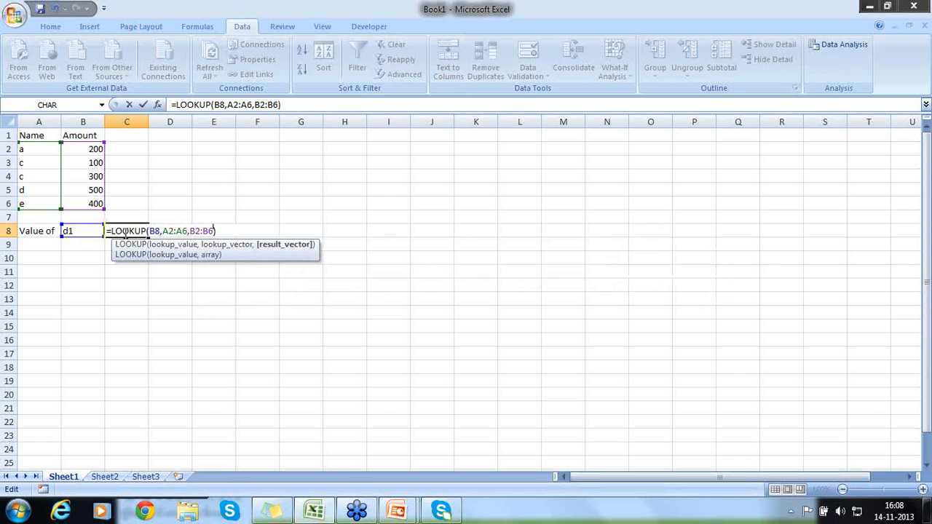
pyautogui.press('Return')
pyautogui.click(125, 233)
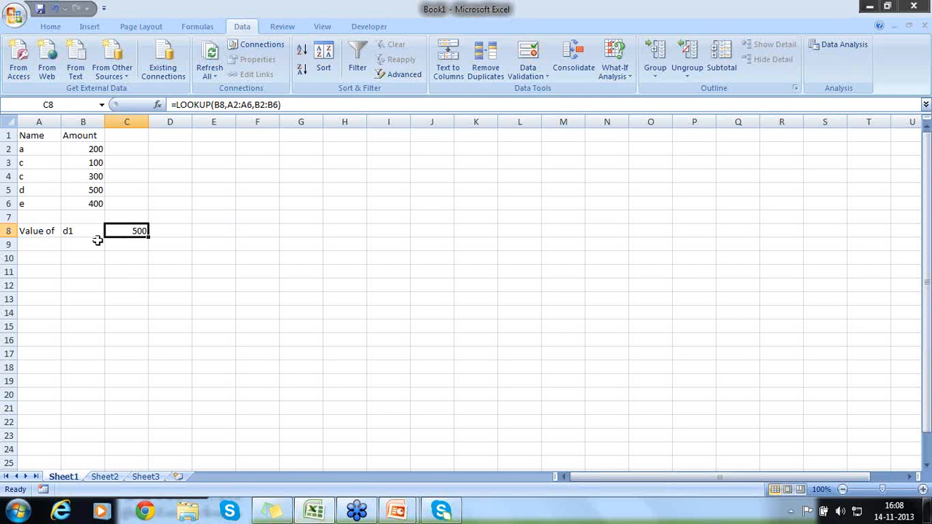
# Look up the duplicated name c and the name a in B8, and select the formula cell C8.
pyautogui.click(93, 234)
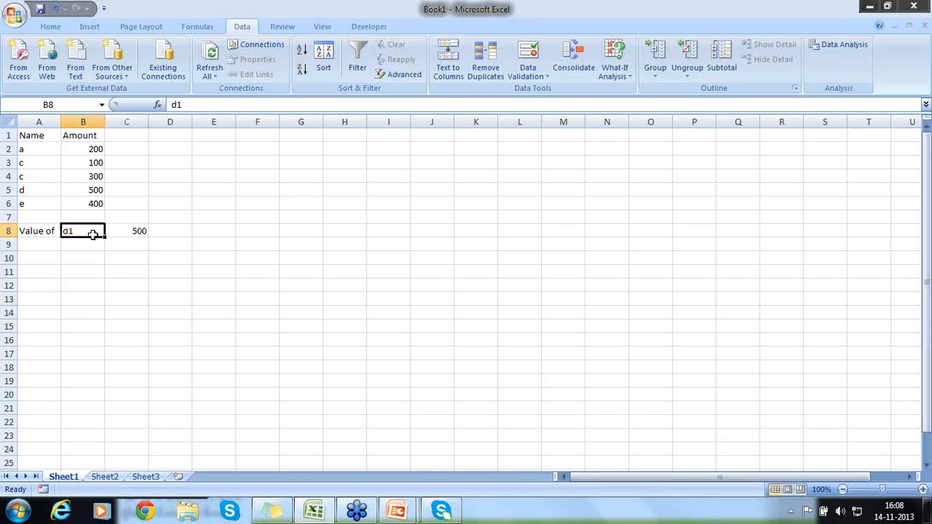
pyautogui.write('c')
pyautogui.press('Return')
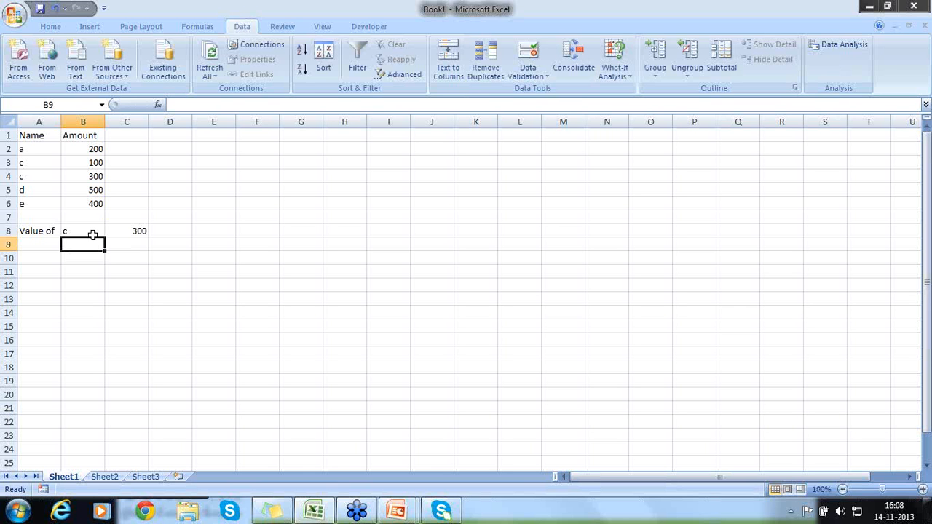
pyautogui.click(93, 234)
pyautogui.write('a')
pyautogui.press('Return')
pyautogui.press('Up')
pyautogui.press('Right')
# Begin a Lookup formula in C9 to review the function's argument syntax, and clear the entry.
pyautogui.click(141, 246)
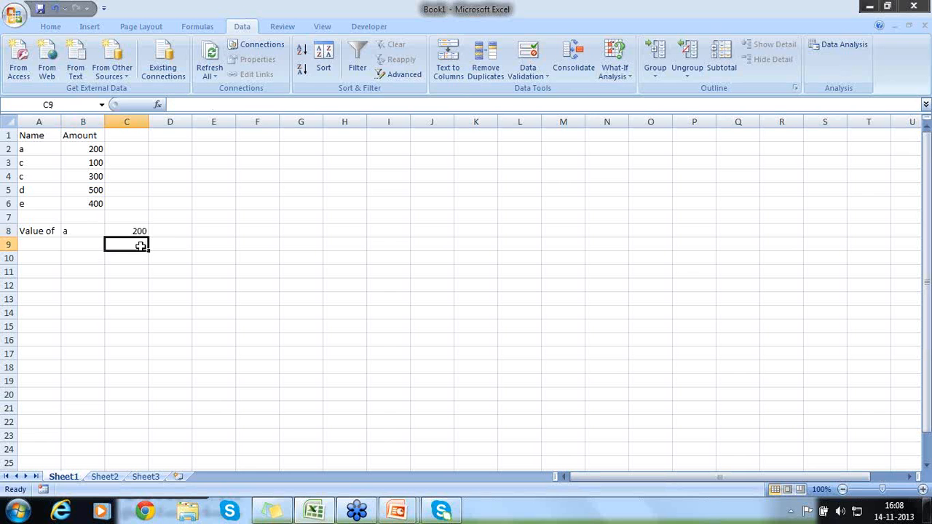
pyautogui.write('=Look')
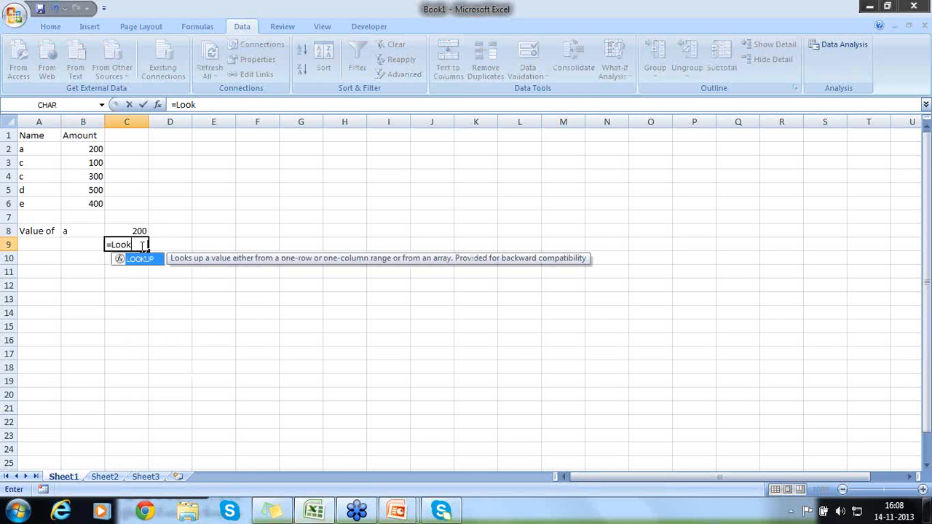
pyautogui.write('up(')
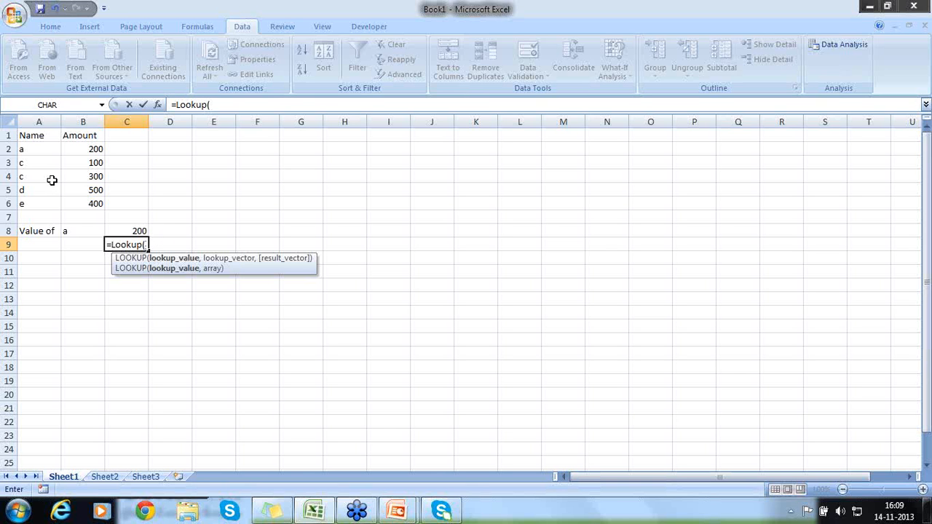
pyautogui.press('BackSpace')
pyautogui.press('BackSpace')
pyautogui.press('BackSpace')
pyautogui.press('BackSpace')
pyautogui.press('BackSpace')
pyautogui.press('BackSpace')
pyautogui.press('BackSpace')
pyautogui.press('BackSpace')
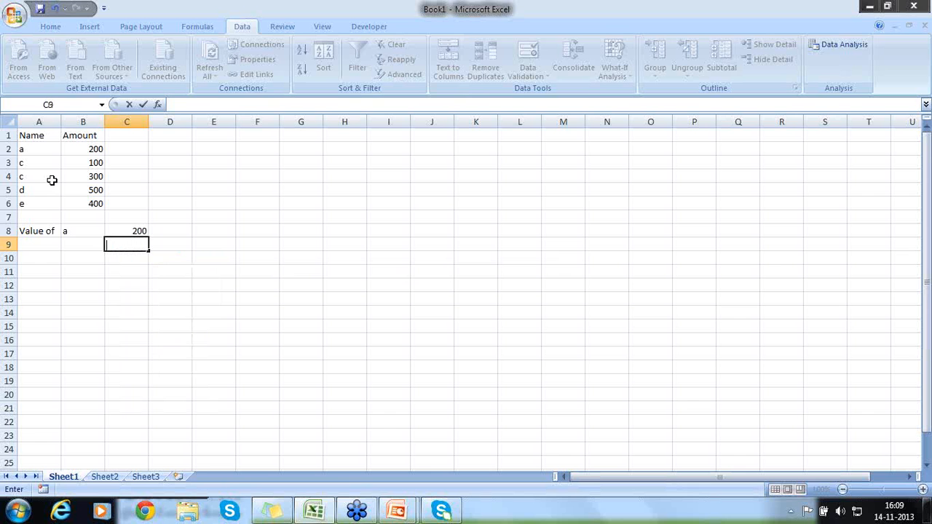
pyautogui.press('Return')
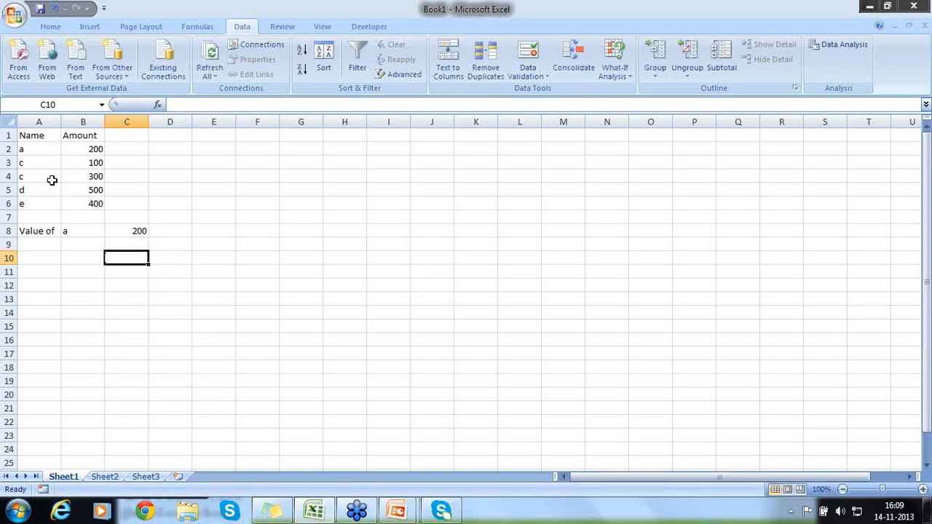
# Point out name d and its amount in row 5, and look up d in B8.
pyautogui.press('Up')
pyautogui.press('Up')
pyautogui.press('Up')
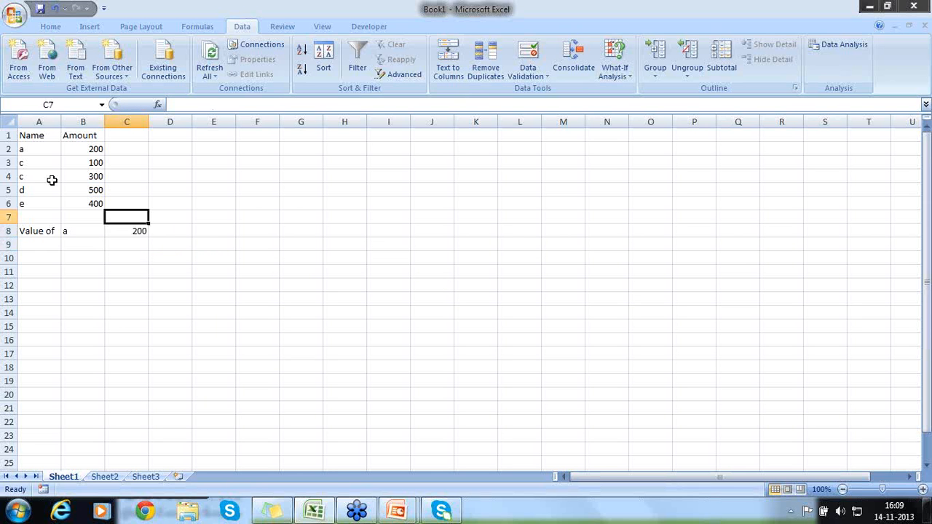
pyautogui.press('Left')
pyautogui.press('Left')
pyautogui.press('Up')
pyautogui.press('Up')
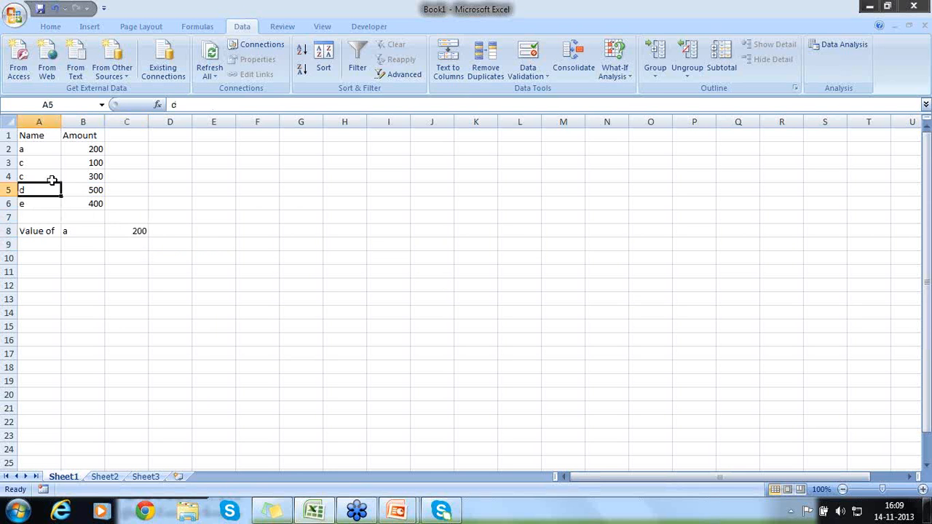
pyautogui.click(92, 188)
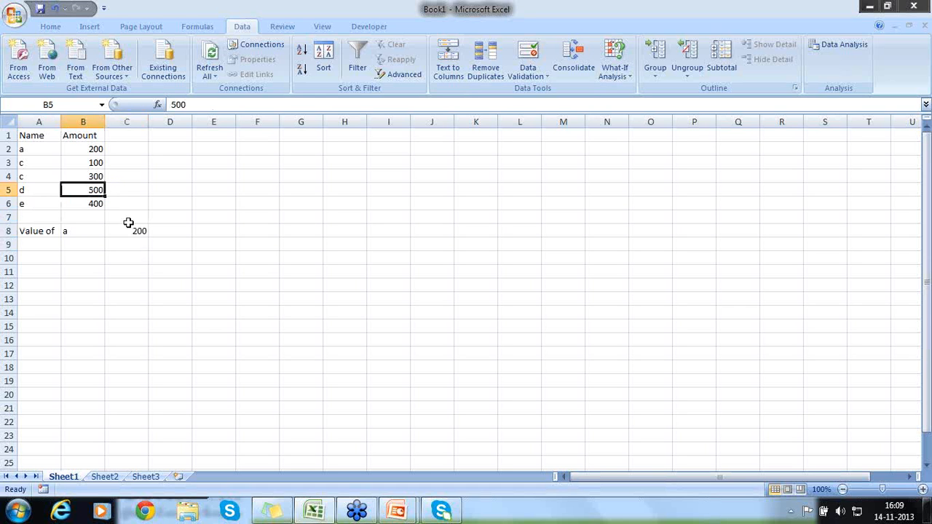
pyautogui.click(86, 231)
pyautogui.write('d')
pyautogui.press('Return')
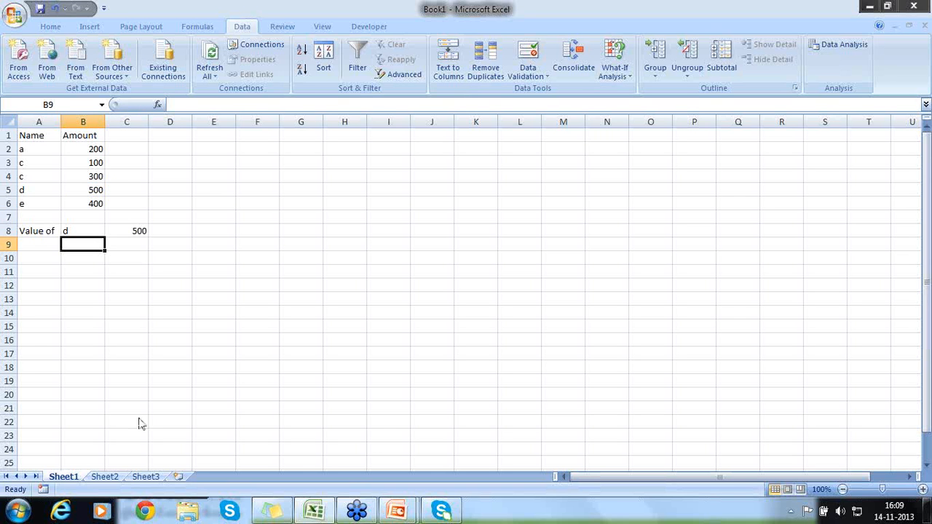
# Rename the worksheet Sheet1 as Lookup.
pyautogui.click(104, 477)
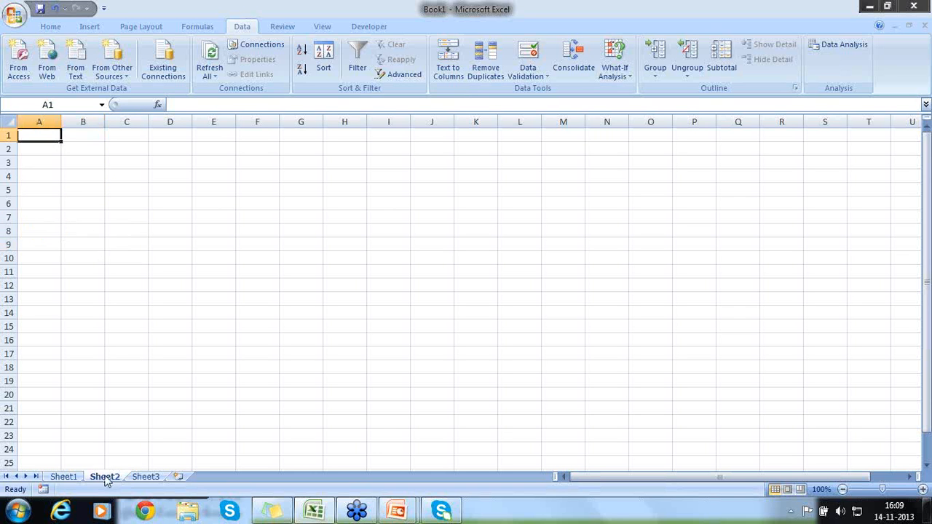
pyautogui.click(64, 477)
pyautogui.write('L')
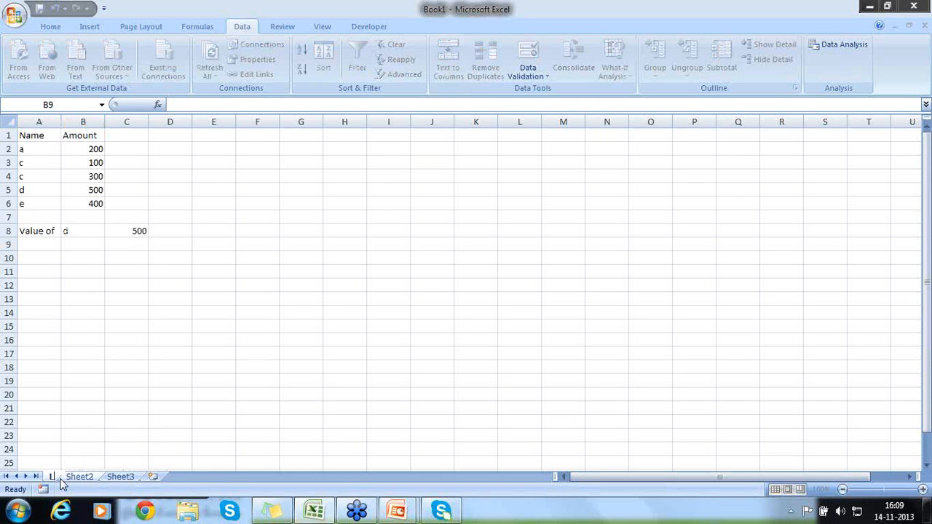
pyautogui.write('ookup')
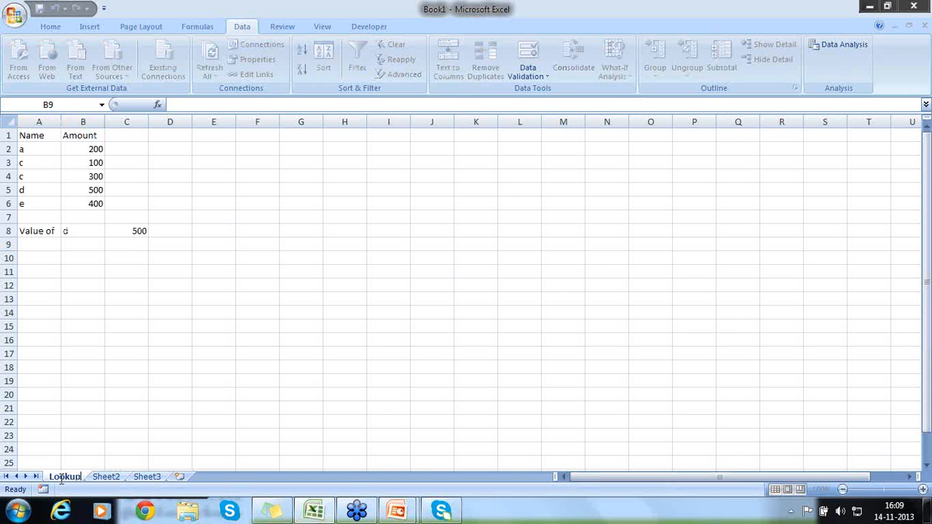
# Rename the worksheet Sheet2 as VLookUP and select cell C8 on it.
pyautogui.doubleClick(110, 477)
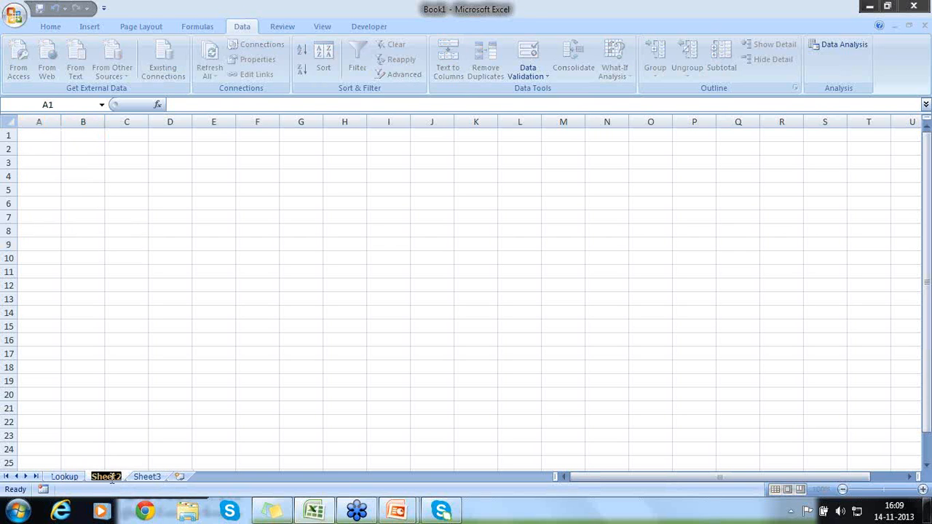
pyautogui.write('VLook')
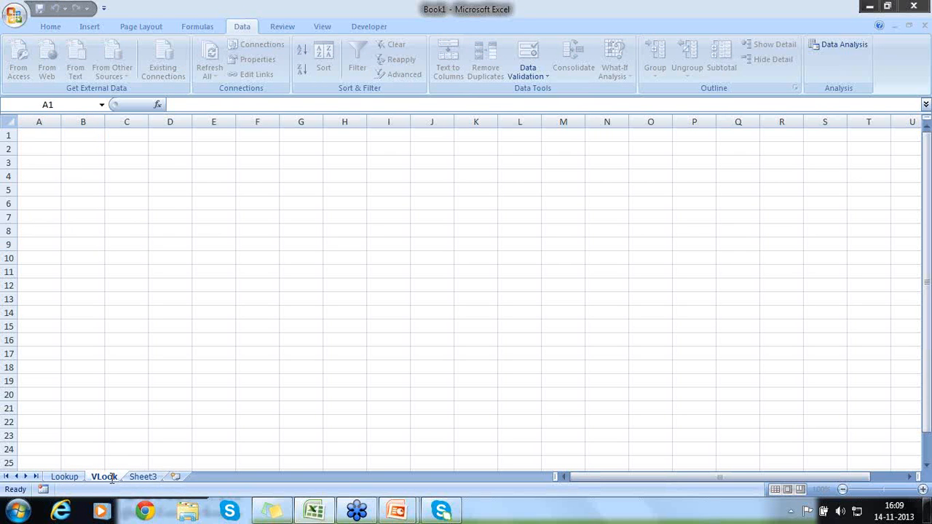
pyautogui.write('UP')
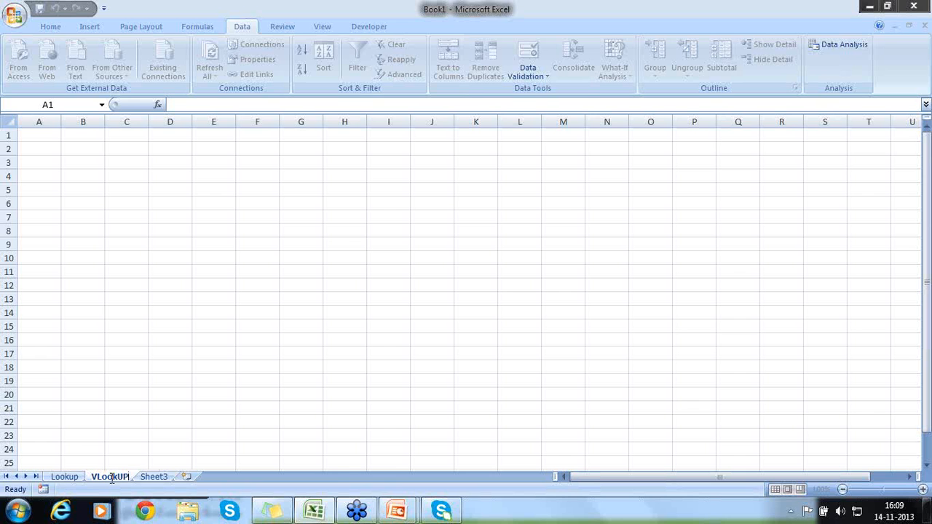
pyautogui.click(135, 226)
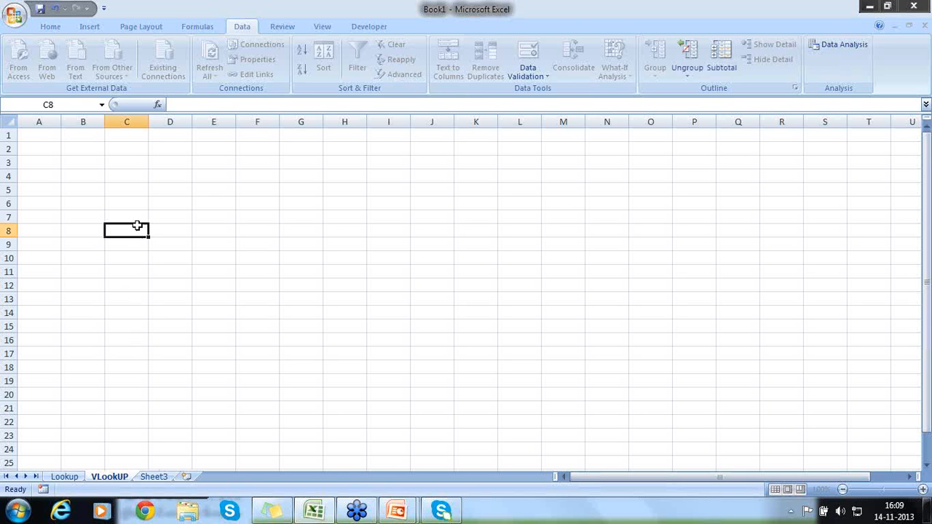
# Enter the headings Item and Price in A1 and B1, and select both headings.
pyautogui.click(43, 138)
pyautogui.write('Item')
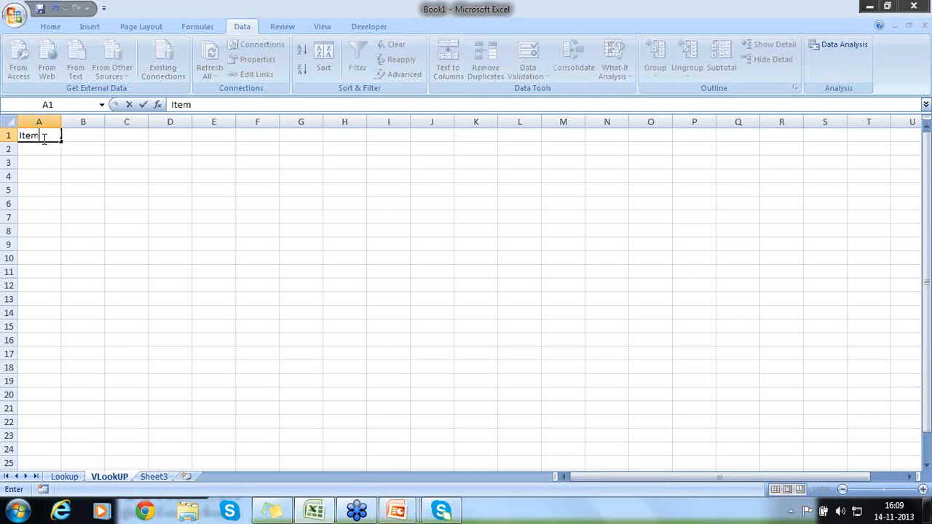
pyautogui.press('Tab')
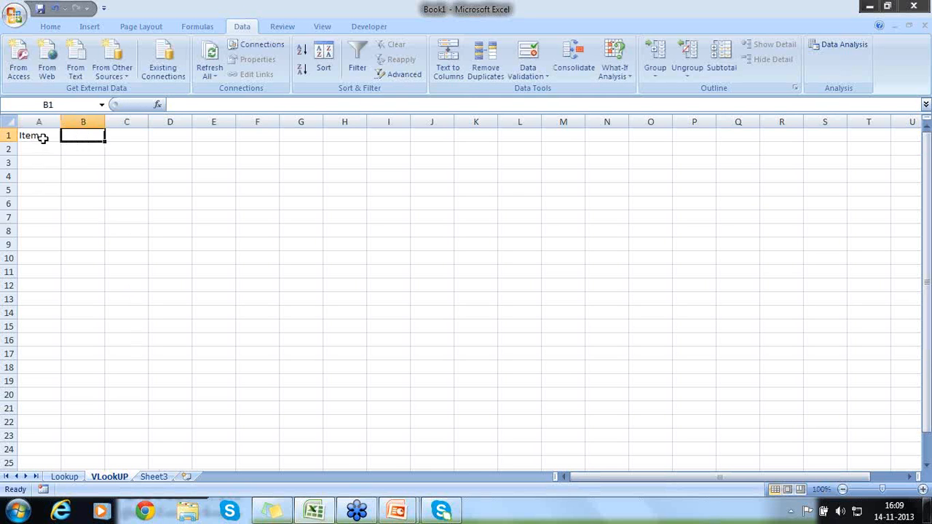
pyautogui.write('Price')
pyautogui.press('Return')
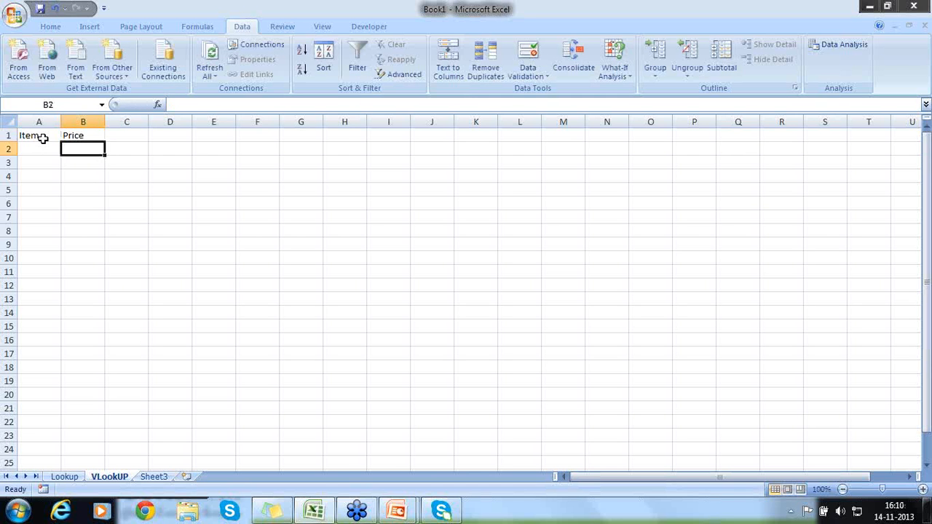
pyautogui.moveTo(43, 138); pyautogui.dragTo(69, 138)
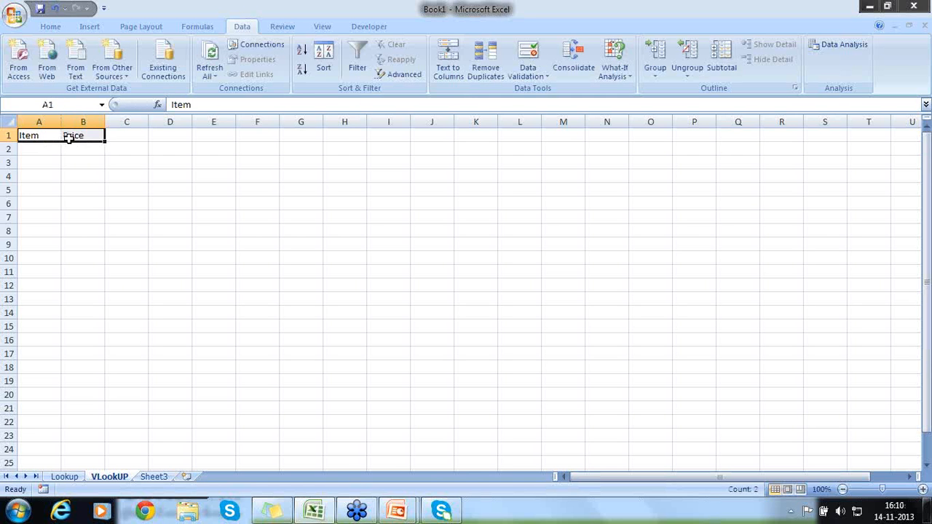
# Fill the Item column with a, b and c in A2 to A4.
pyautogui.click(34, 161)
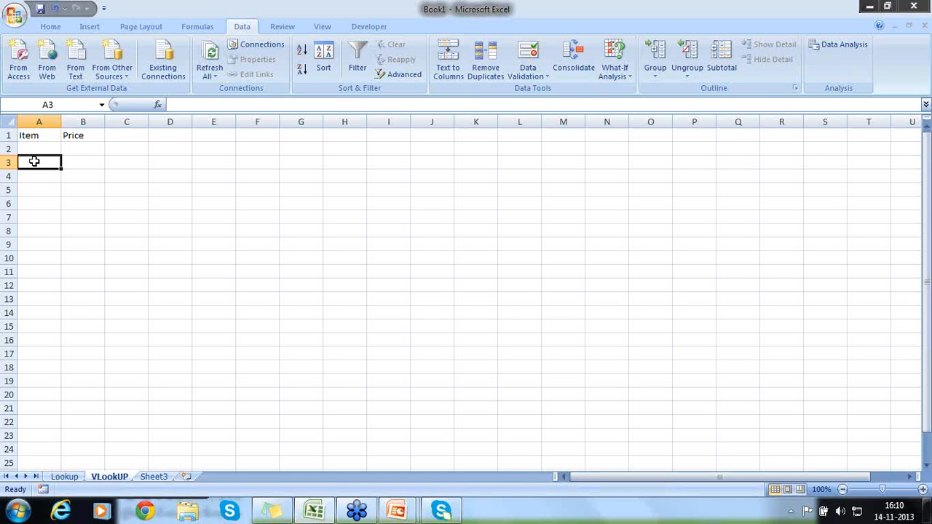
pyautogui.press('Up')
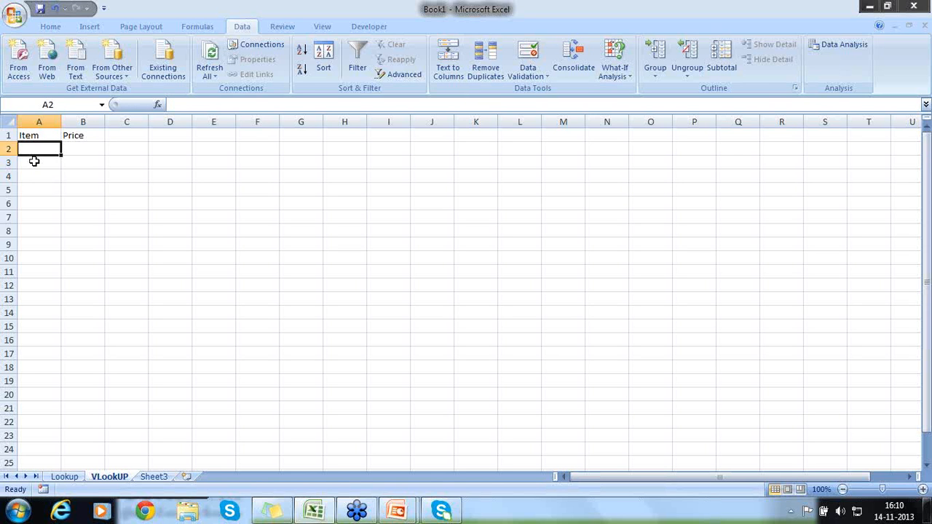
pyautogui.write('a')
pyautogui.press('Return')
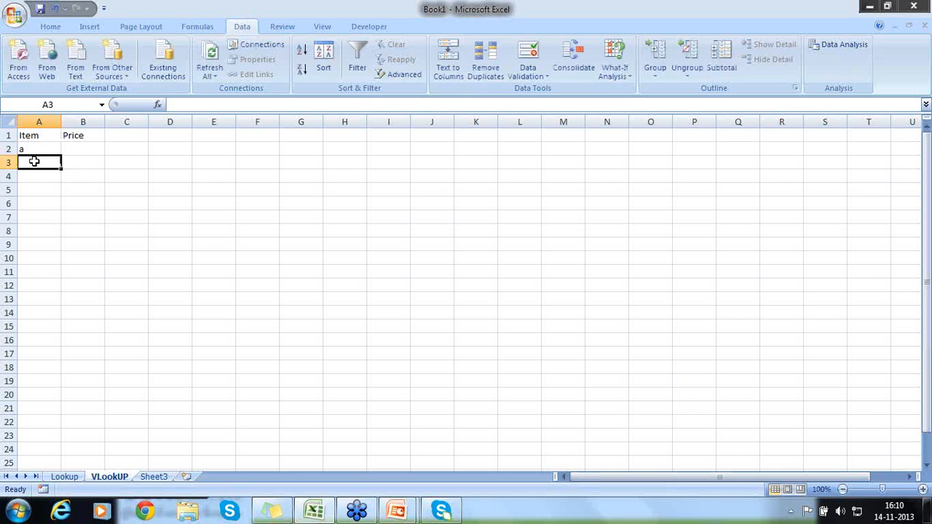
pyautogui.write('b')
pyautogui.press('Return')
pyautogui.write('c')
pyautogui.press('Return')
# Enter the prices 10, 20 and 100 for items a, b and c in B2 to B4.
pyautogui.click(34, 161)
pyautogui.press('Up')
pyautogui.press('Right')
pyautogui.write('10')
pyautogui.press('Return')
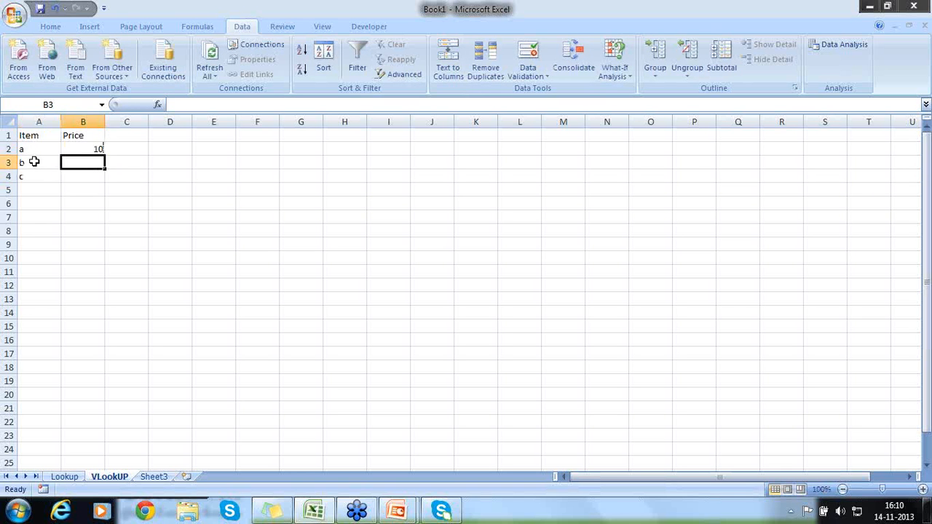
pyautogui.write('20')
pyautogui.press('Return')
pyautogui.write('100')
pyautogui.press('Return')
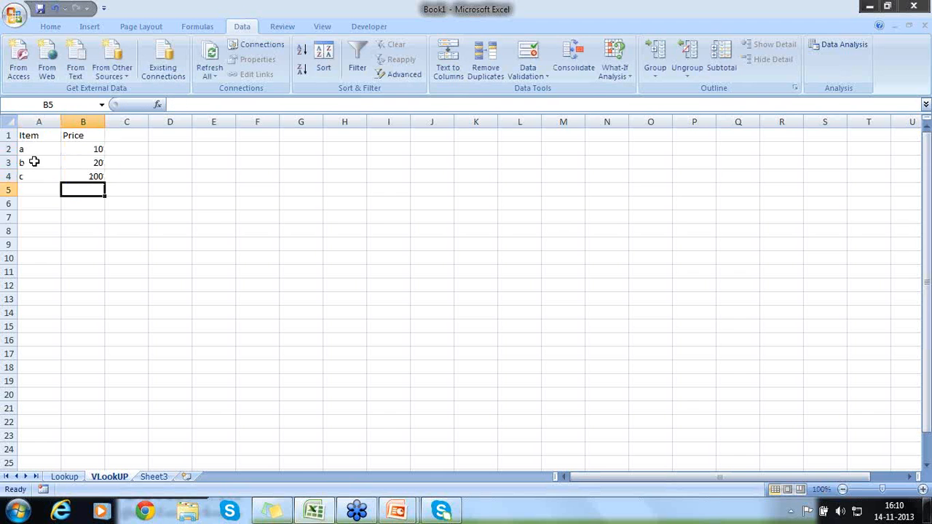
pyautogui.moveTo(32, 150); pyautogui.dragTo(87, 169)
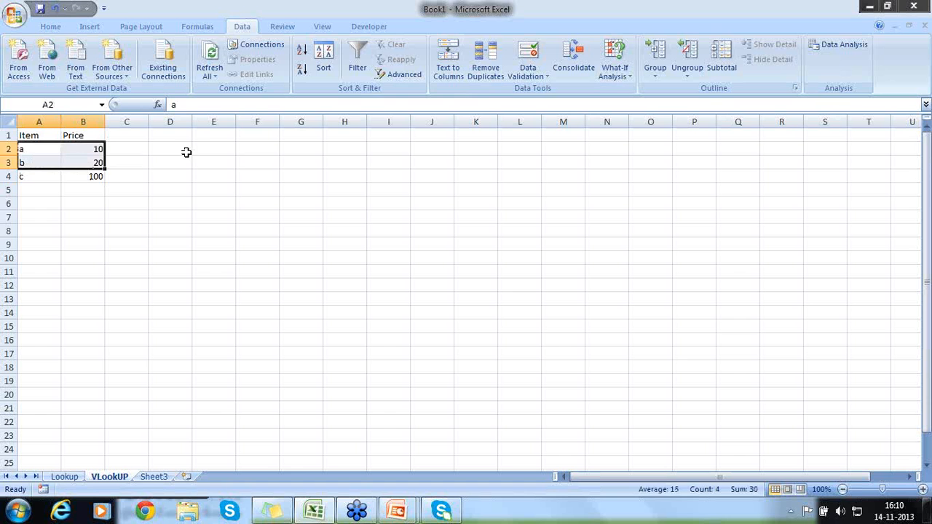
# Enter the title Invoice in F1 for a separate block beside the price list.
pyautogui.click(262, 146)
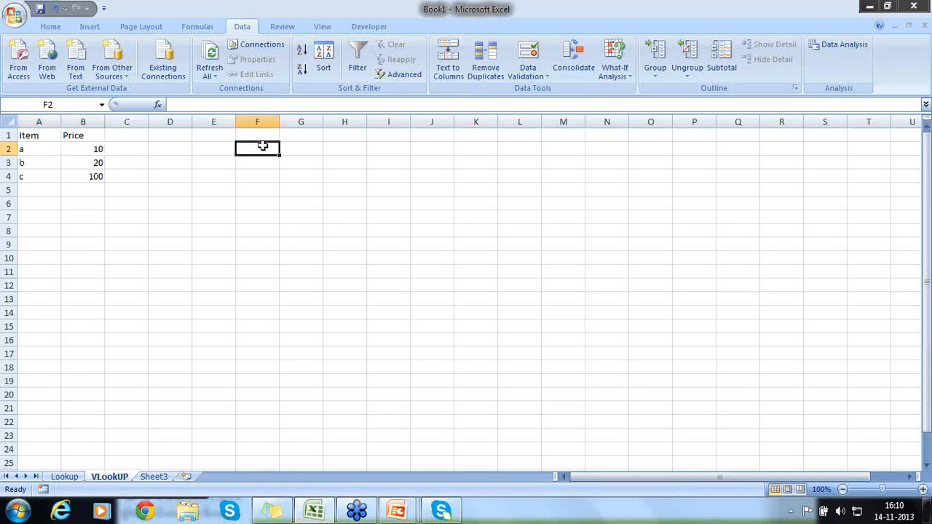
pyautogui.click(294, 137)
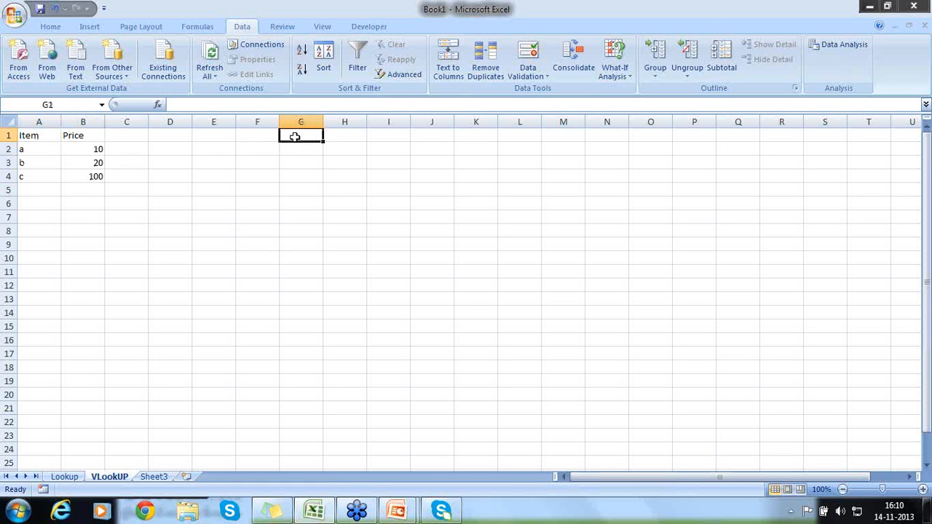
pyautogui.click(268, 137)
pyautogui.write('Inov')
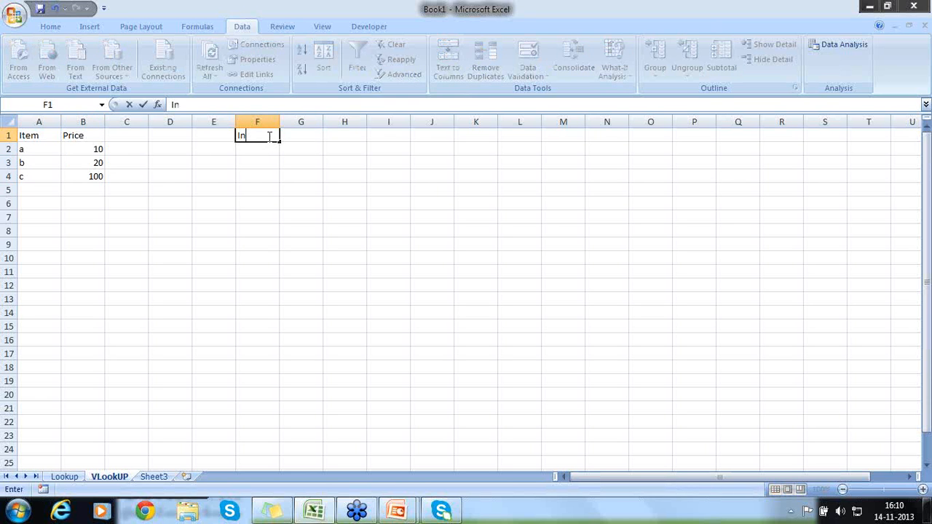
pyautogui.press('BackSpace')
pyautogui.press('BackSpace')
pyautogui.write('voice')
pyautogui.press('Return')
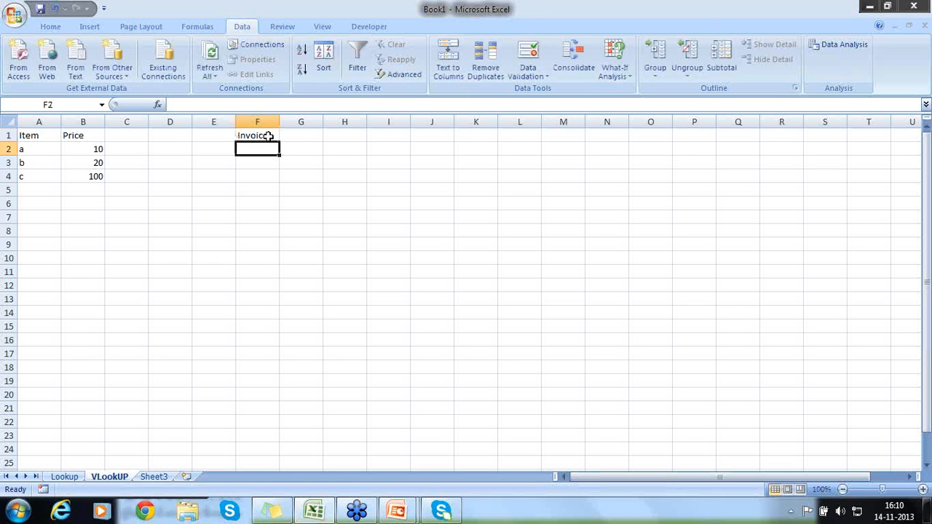
# Enter the invoice headings Sale Item, Price, Qty and Value in F2 to I2.
pyautogui.write('Sale Item')
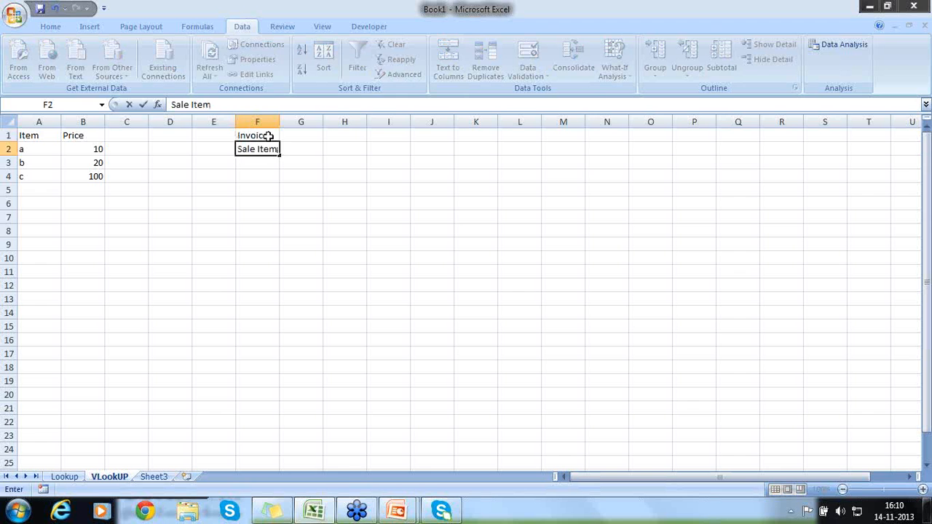
pyautogui.press('Tab')
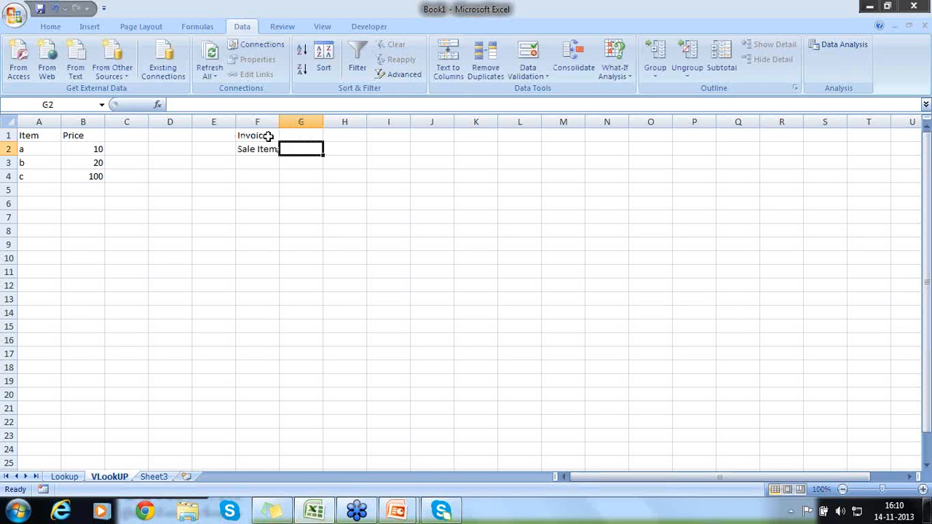
pyautogui.write('Price')
pyautogui.press('Tab')
pyautogui.write('Qty')
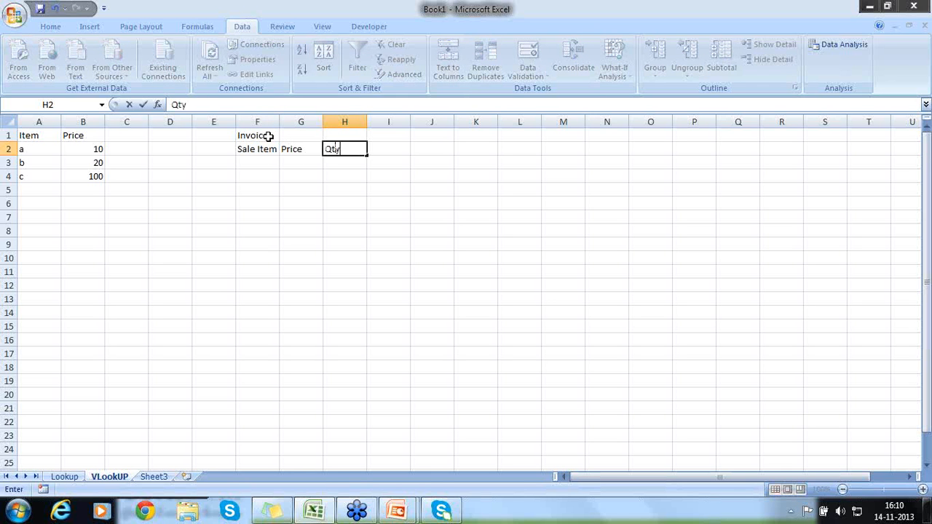
pyautogui.press('Tab')
pyautogui.write('Value')
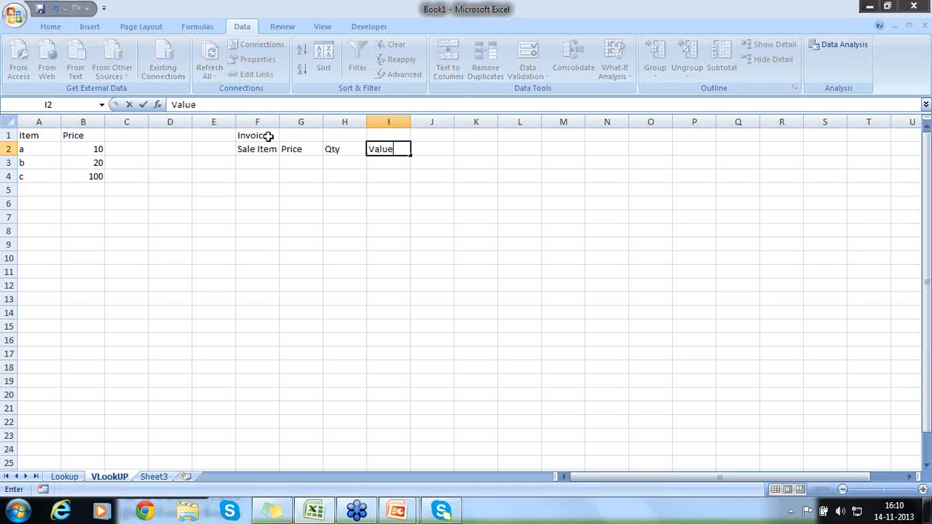
pyautogui.press('Return')
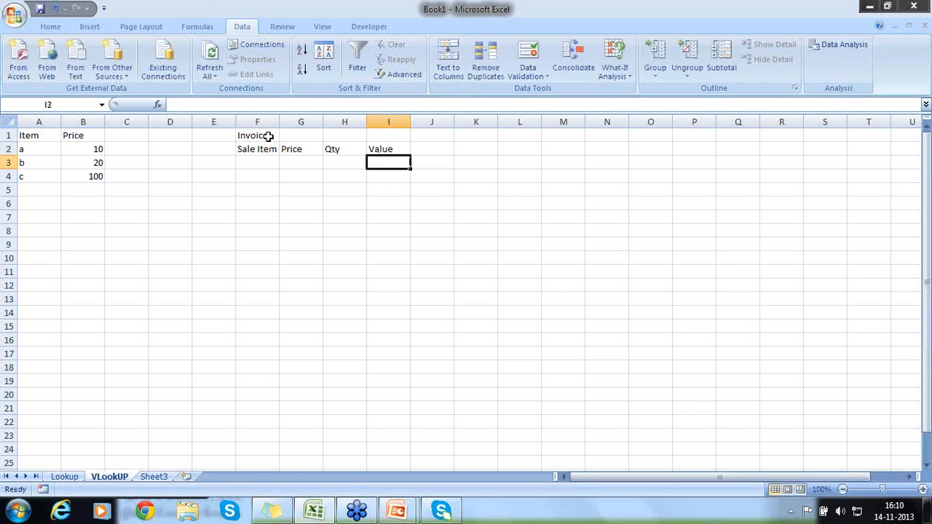
# Enter a formula in I3 that multiplies the invoice price in G3 by the quantity in H3.
pyautogui.write('=')
pyautogui.press('Left')
pyautogui.press('Left')
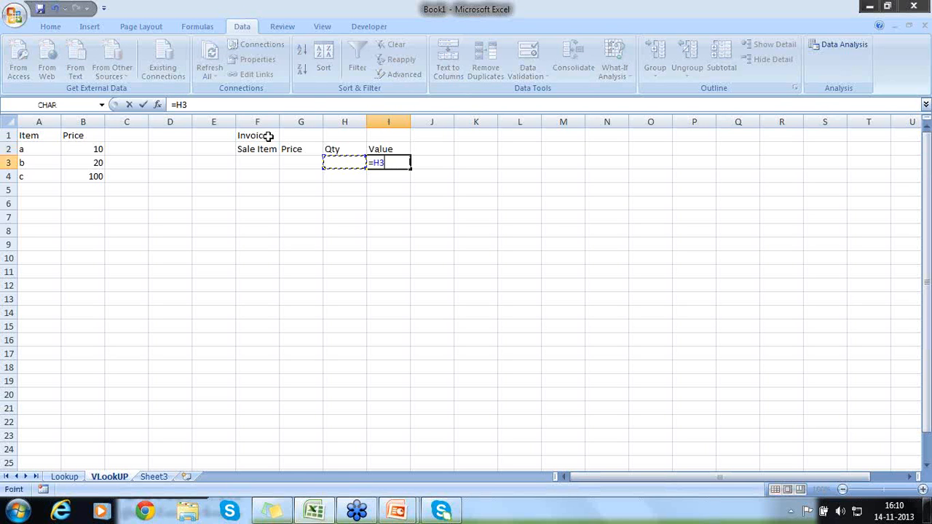
pyautogui.write('*')
pyautogui.press('Left')
pyautogui.press('Return')
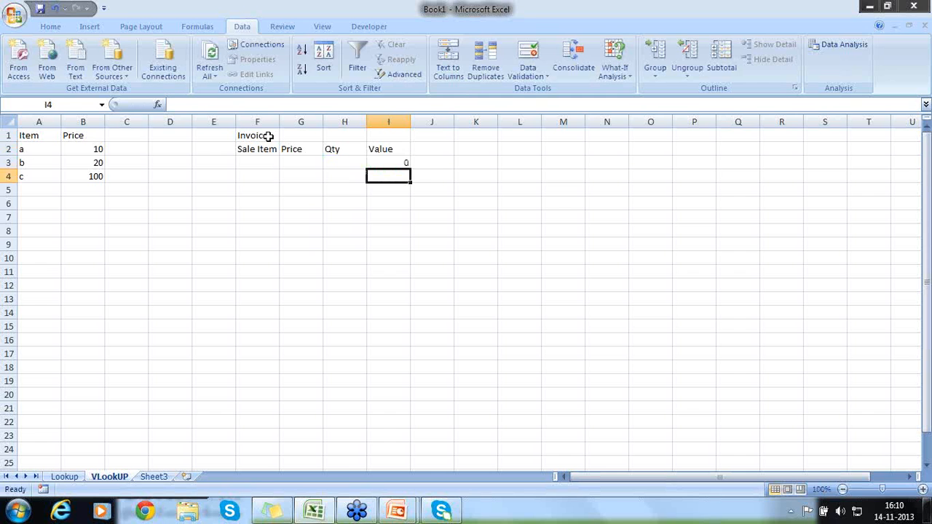
# Enter sale item b in F3 and quantity 100 in H3, and select the value formula in I3.
pyautogui.press('Up')
pyautogui.press('Left')
pyautogui.press('Left')
pyautogui.press('Left')
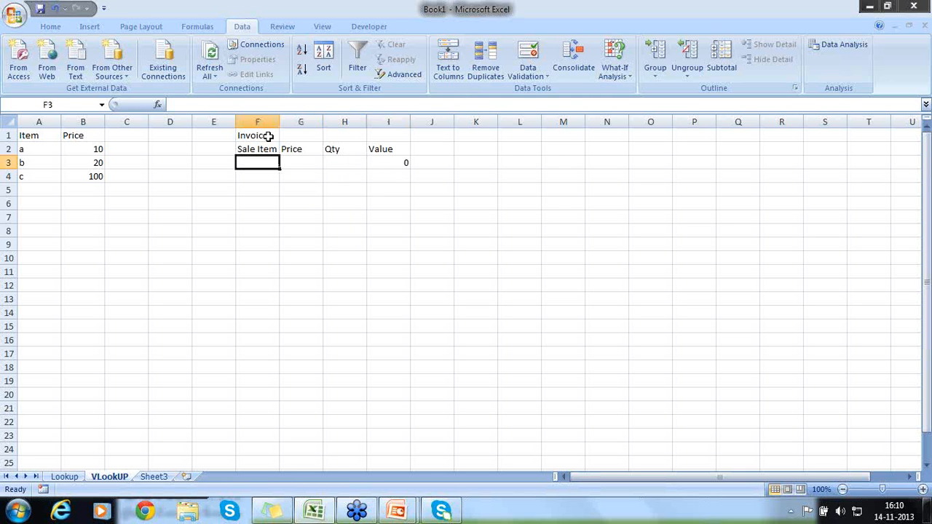
pyautogui.write('b')
pyautogui.press('Right')
pyautogui.press('Right')
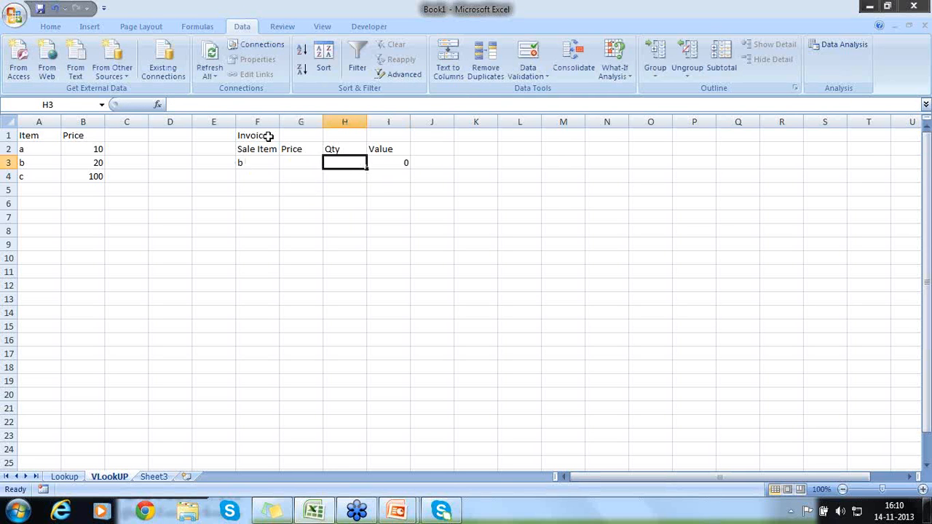
pyautogui.write('100')
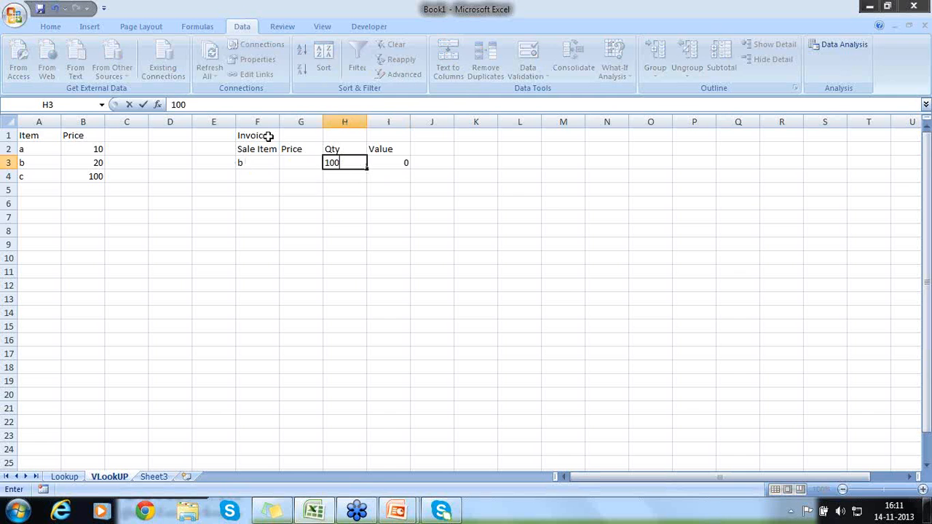
pyautogui.press('Return')
pyautogui.press('Up')
pyautogui.press('Right')
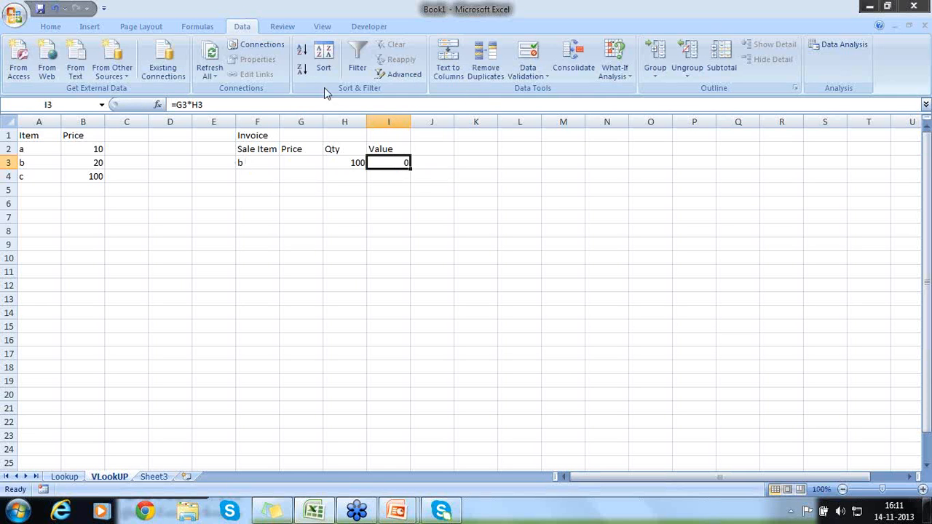
# Point out the empty price cell G3, the invoice block F1:I4 and the price list columns A:B.
pyautogui.click(311, 150)
pyautogui.click(310, 158)
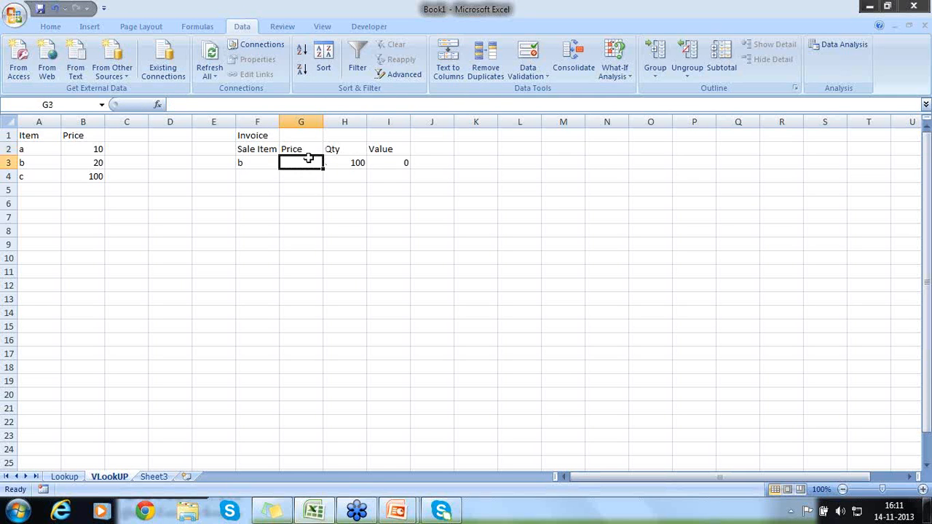
pyautogui.moveTo(268, 137); pyautogui.dragTo(378, 168)
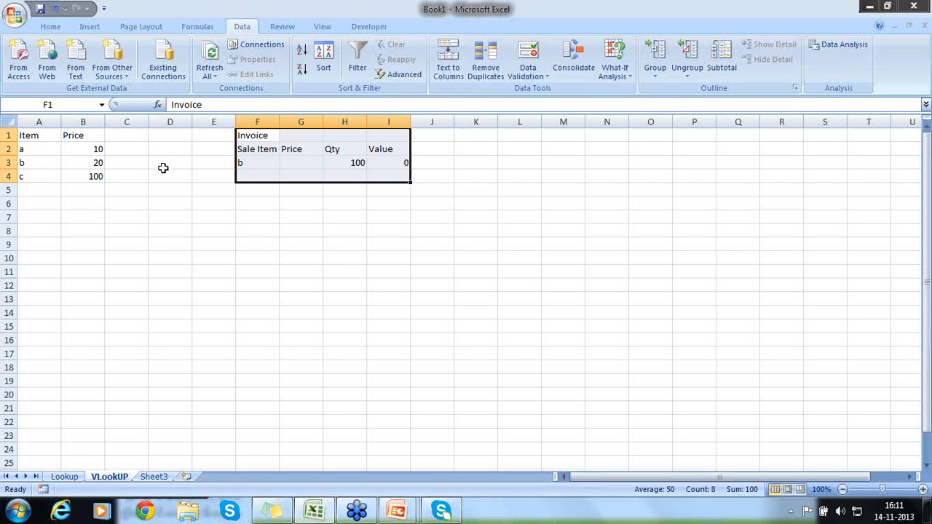
pyautogui.moveTo(28, 123); pyautogui.dragTo(77, 119)
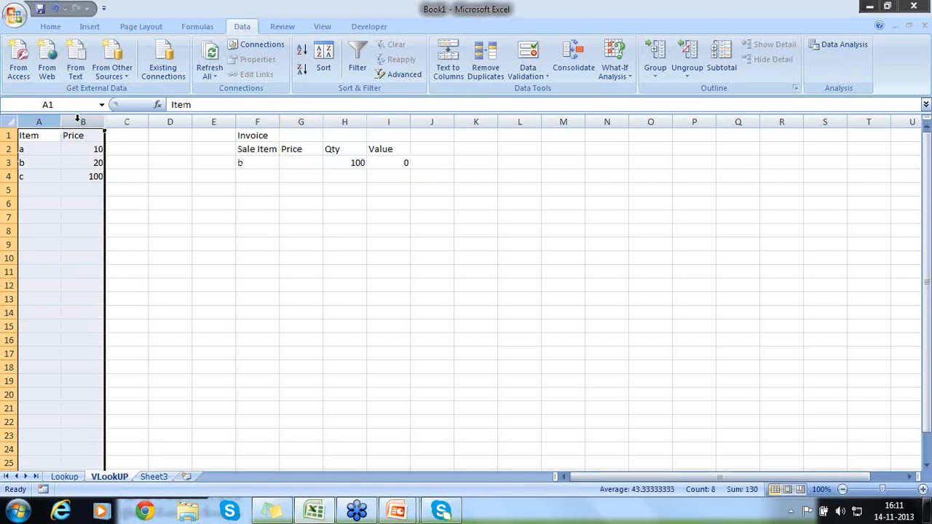
pyautogui.hotkey('ctrl', '0')
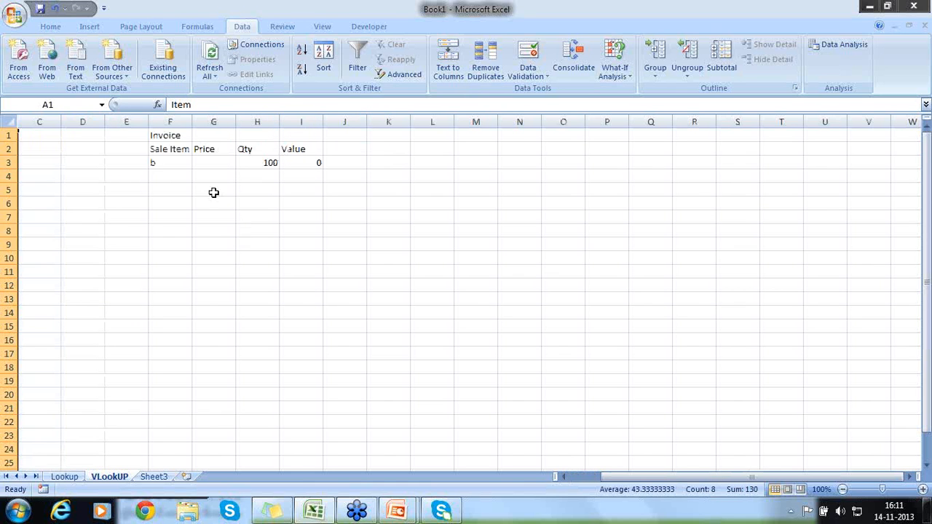
pyautogui.click(158, 174)
pyautogui.press('Home')
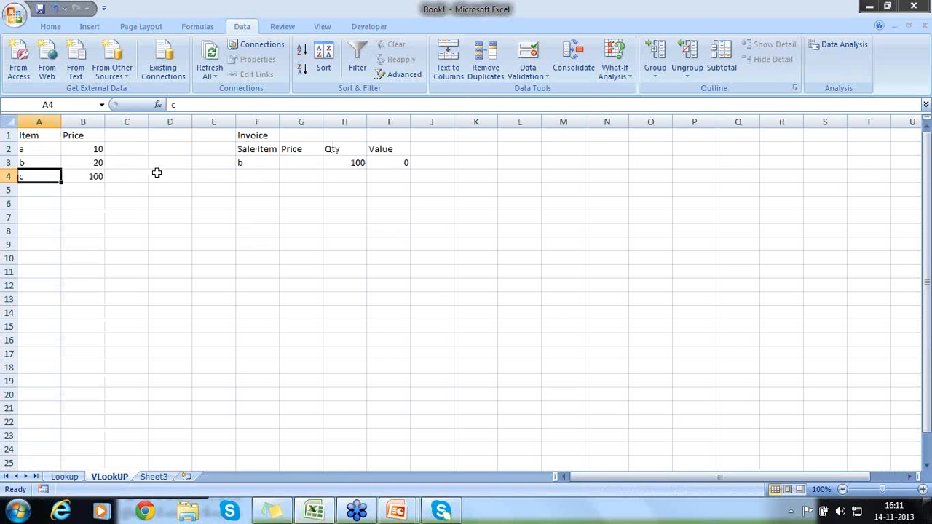
# Start a VLOOKUP formula in the invoice price cell G3 with sale item F3 as the lookup value.
pyautogui.click(259, 162)
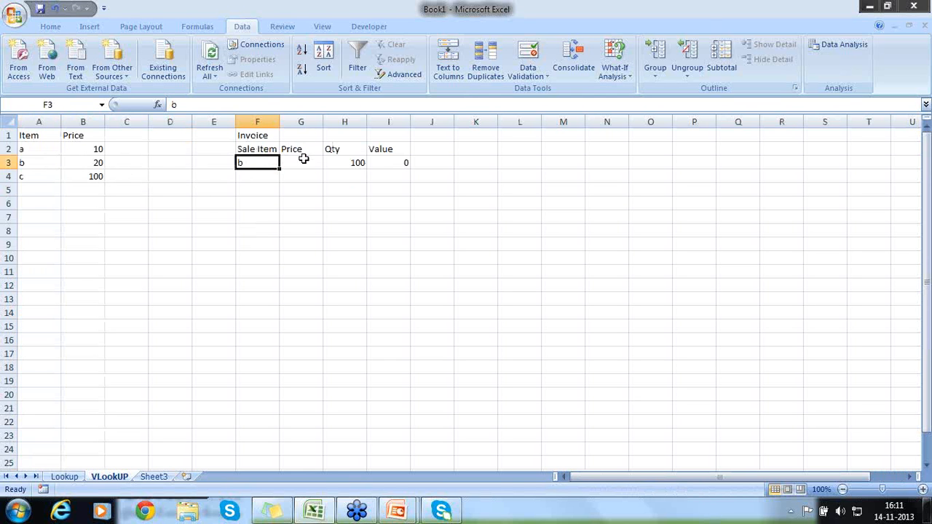
pyautogui.click(304, 161)
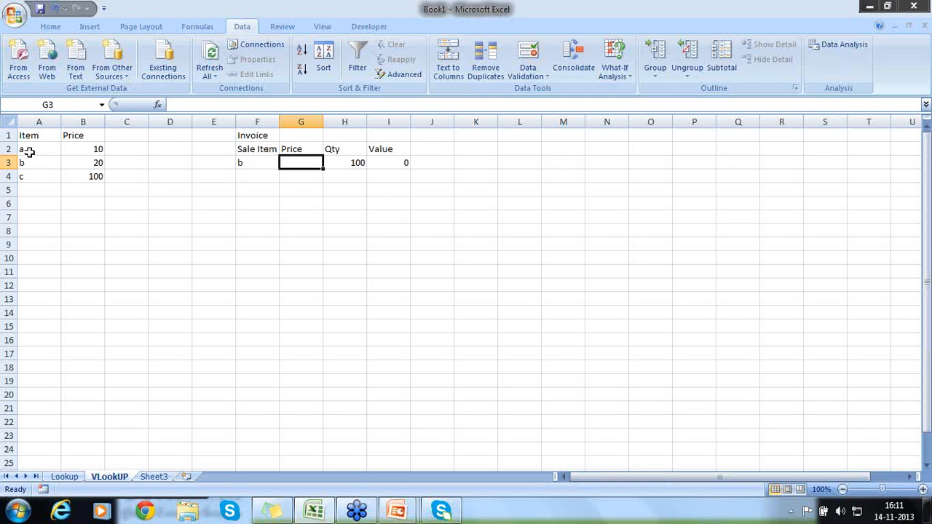
pyautogui.moveTo(28, 151); pyautogui.dragTo(95, 179)
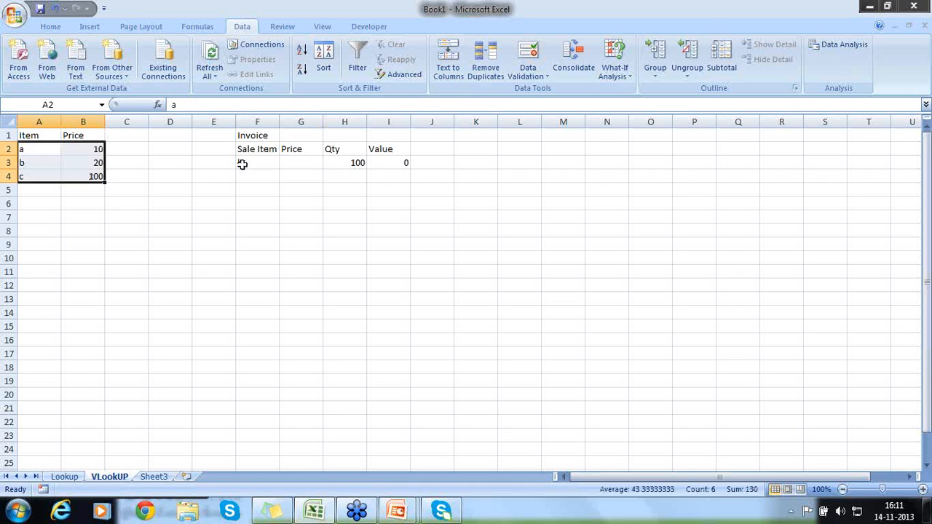
pyautogui.click(292, 160)
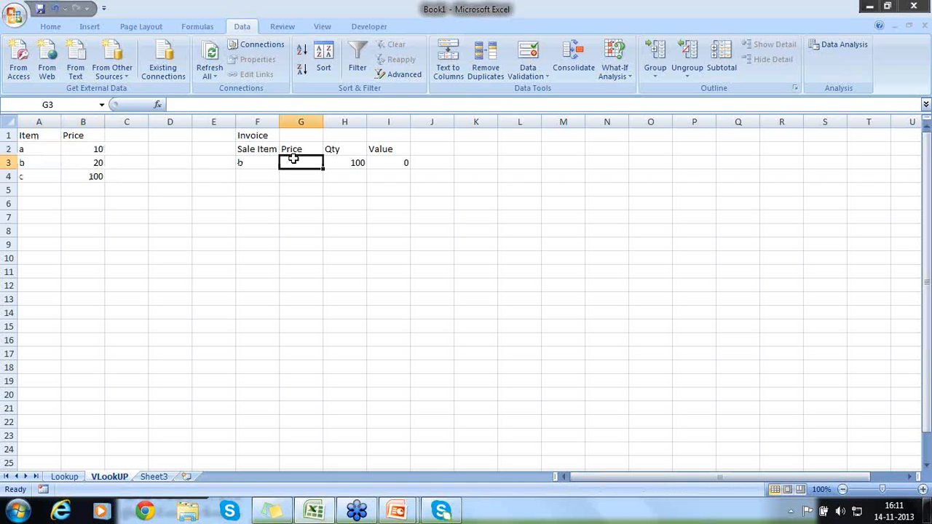
pyautogui.write('=')
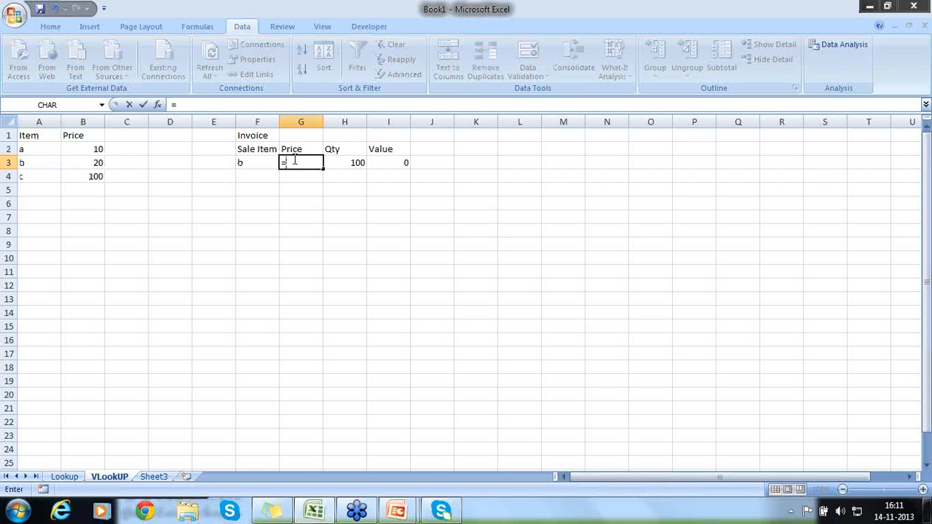
pyautogui.write('v')
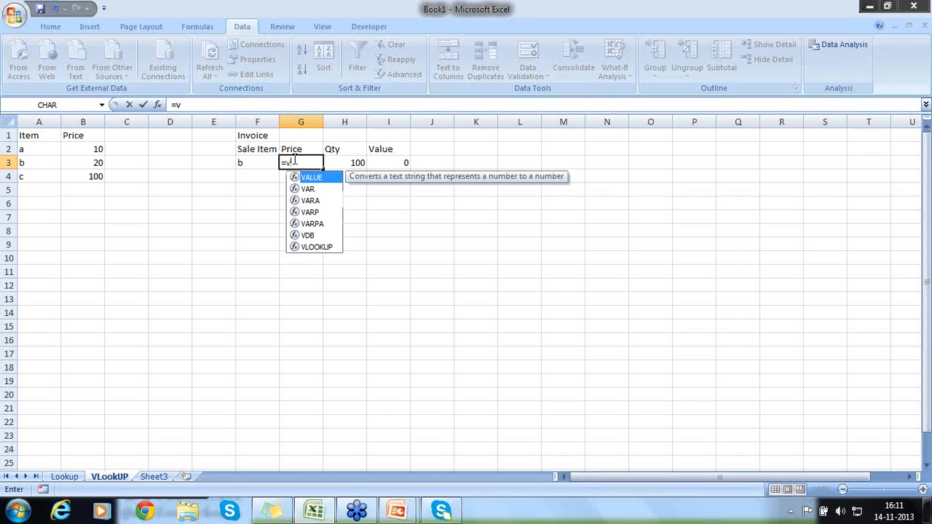
pyautogui.write('lookup')
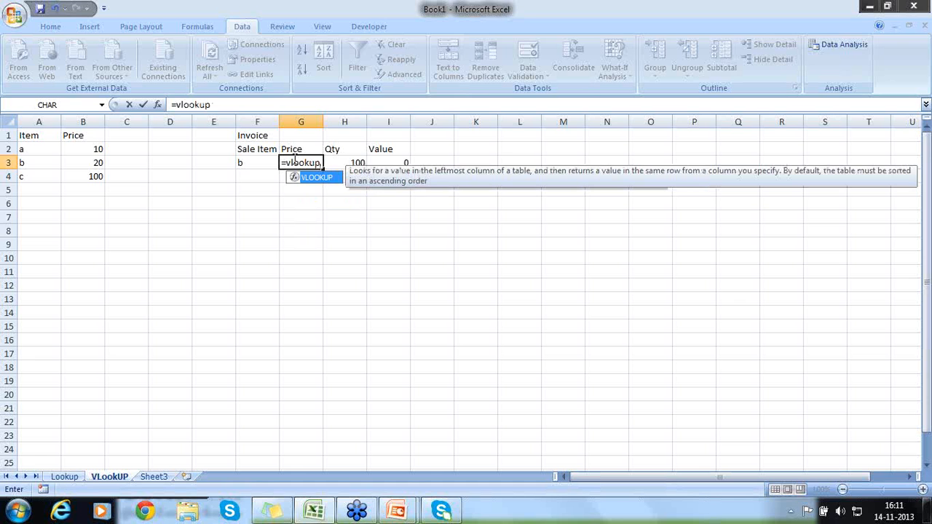
pyautogui.write('(')
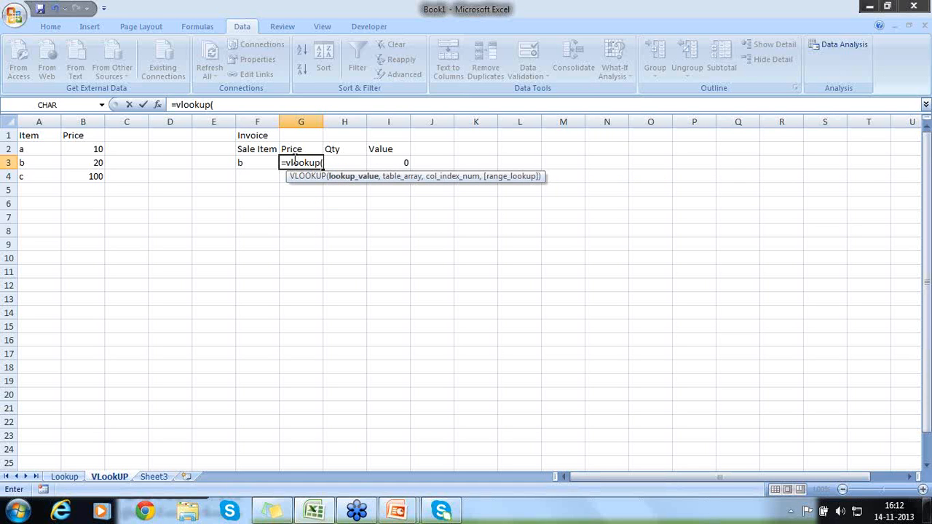
pyautogui.click(247, 162)
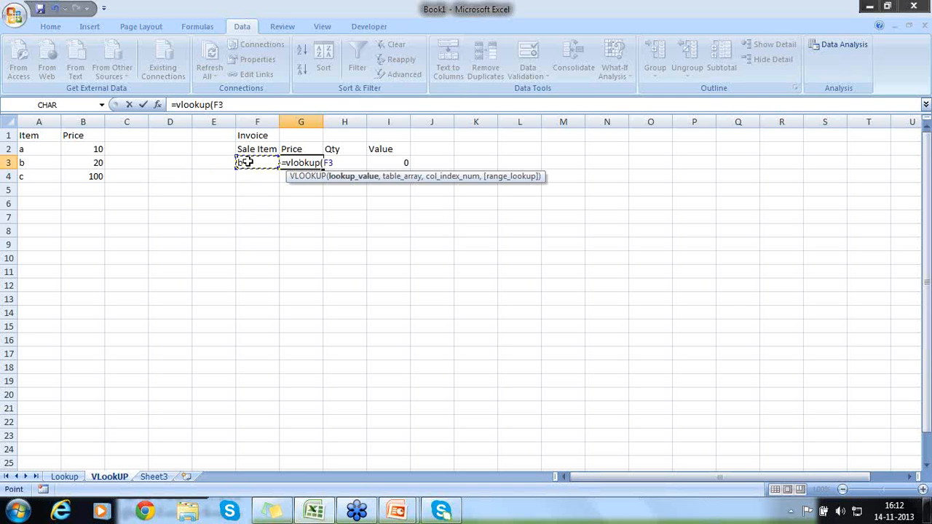
pyautogui.write(',')
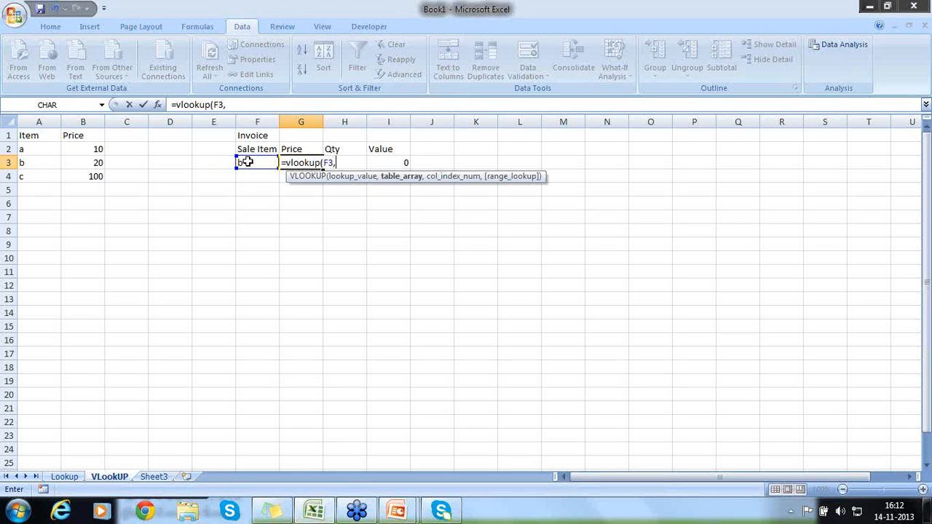
# Try to complete the G3 formula with table array A1:H5 and 7.True as the remaining arguments.
pyautogui.moveTo(35, 135); pyautogui.dragTo(331, 190)
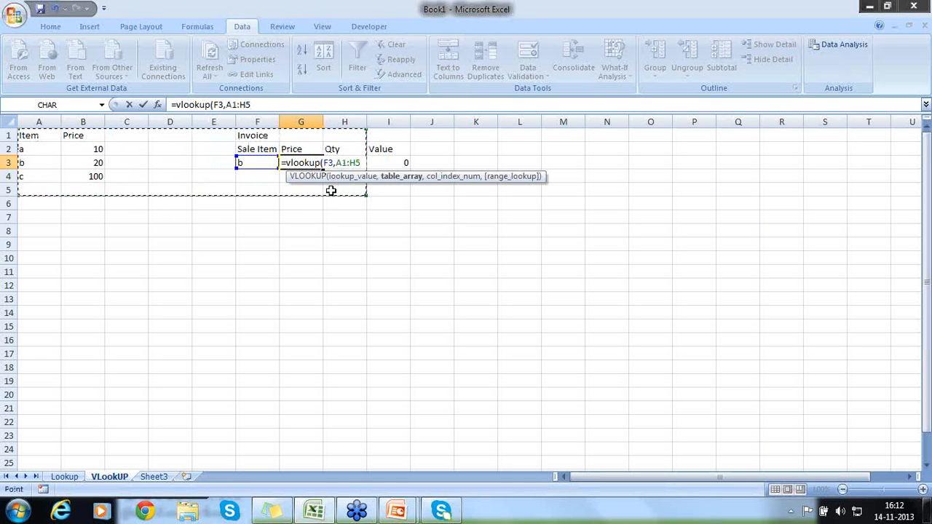
pyautogui.write(',')
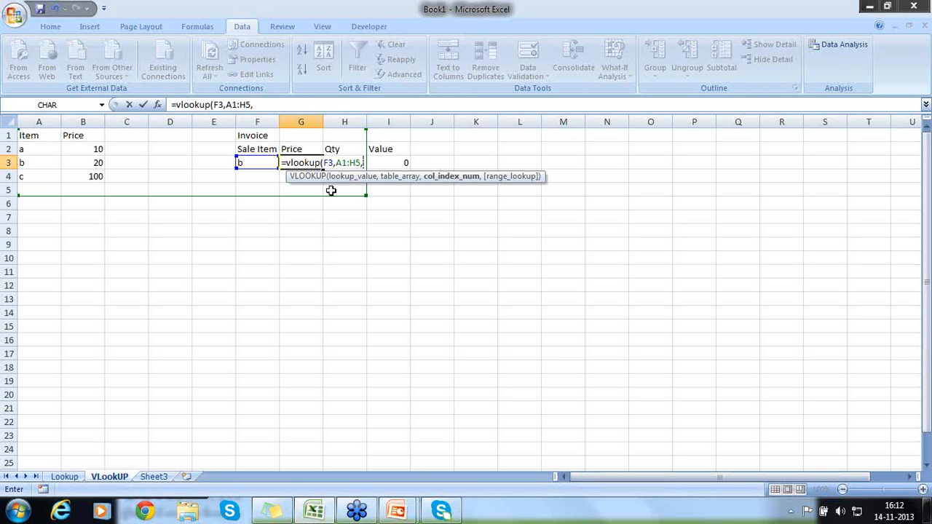
pyautogui.write('7,')
pyautogui.write('True')
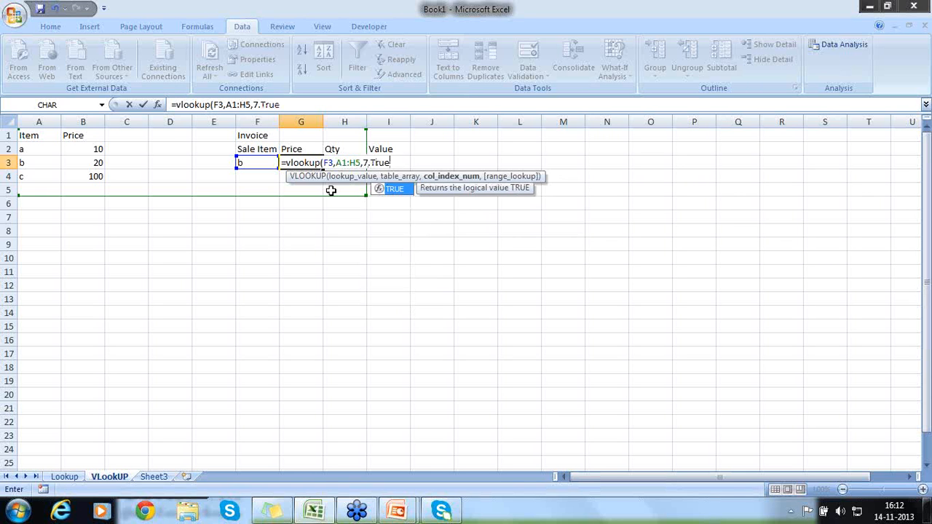
pyautogui.write(')')
pyautogui.press('Return')
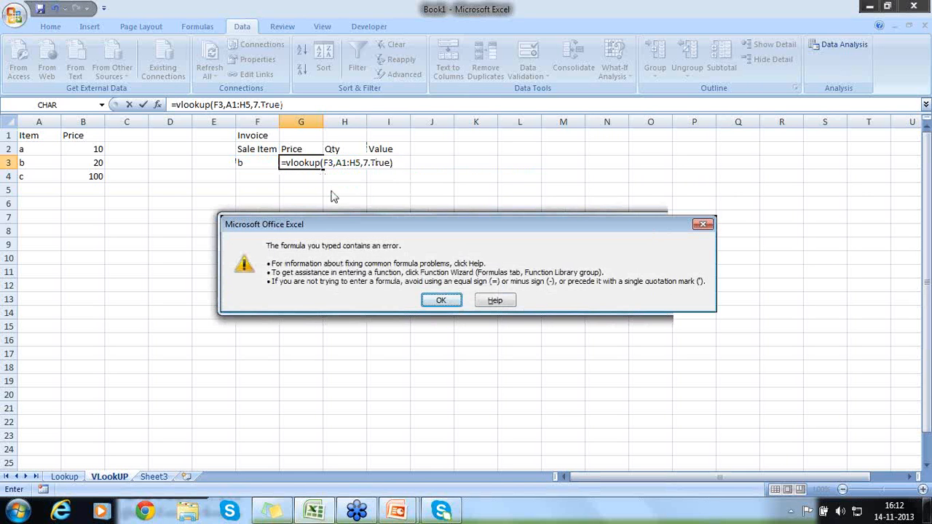
pyautogui.press('Return')
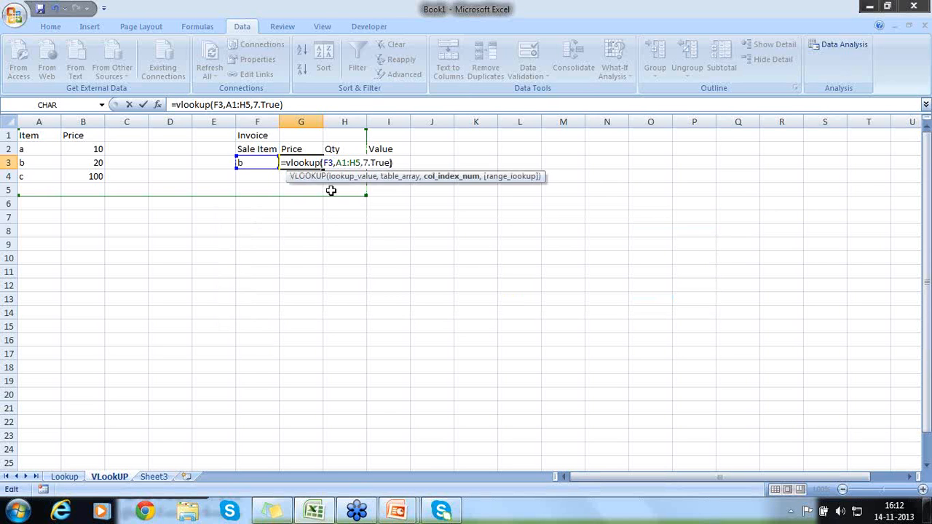
# Correct the G3 formula to =vlookup(F3,A1:H5,7,True), close the circular reference help and reselect G3.
pyautogui.press('BackSpace')
pyautogui.write(',')
pyautogui.press('Return')
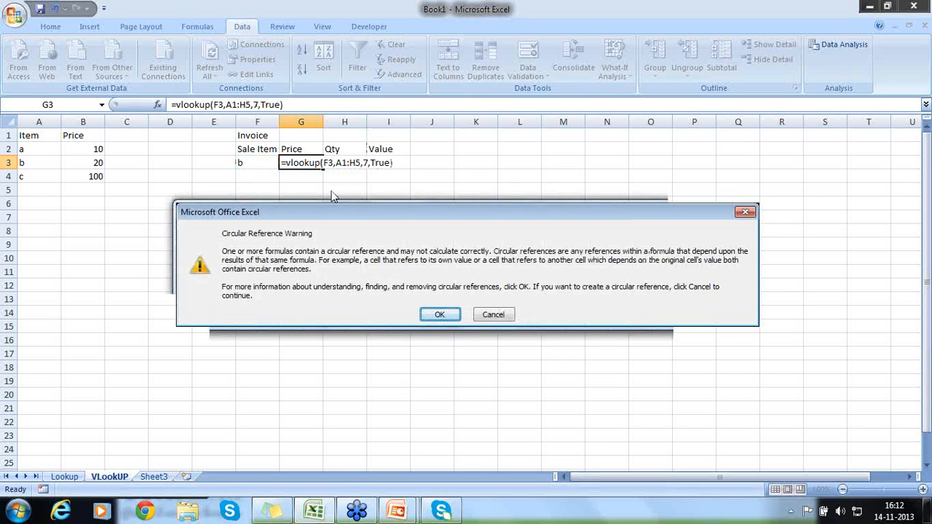
pyautogui.press('Return')
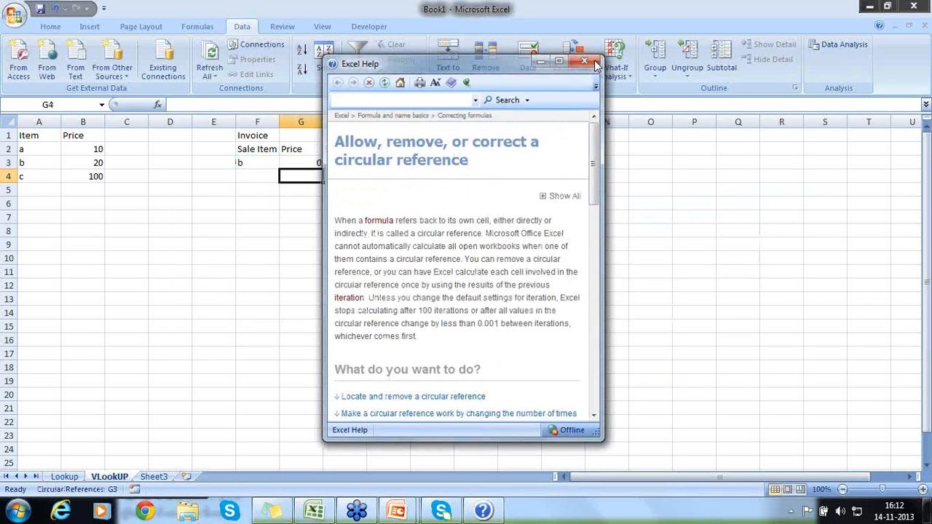
pyautogui.click(593, 63)
pyautogui.click(314, 161)
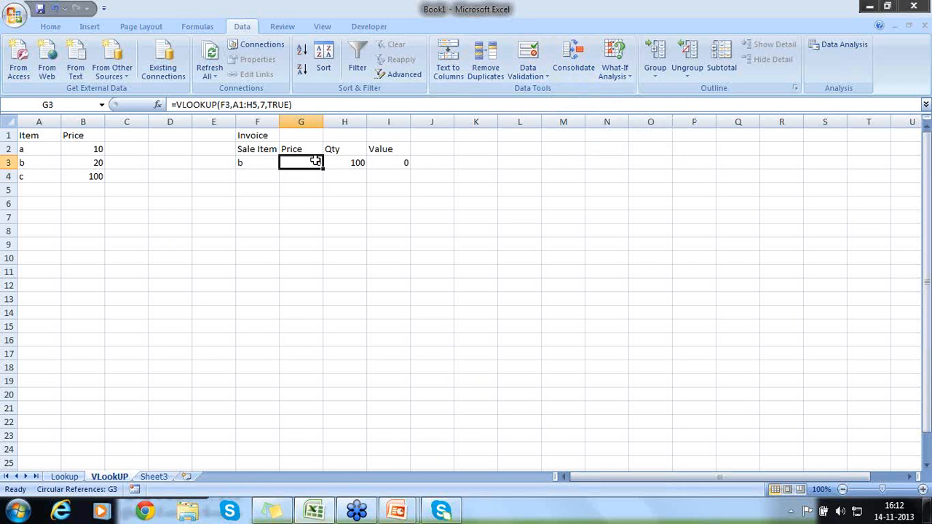
# Move the item price list from columns A:B to columns J:K, beside the invoice.
pyautogui.moveTo(239, 133); pyautogui.dragTo(405, 165)
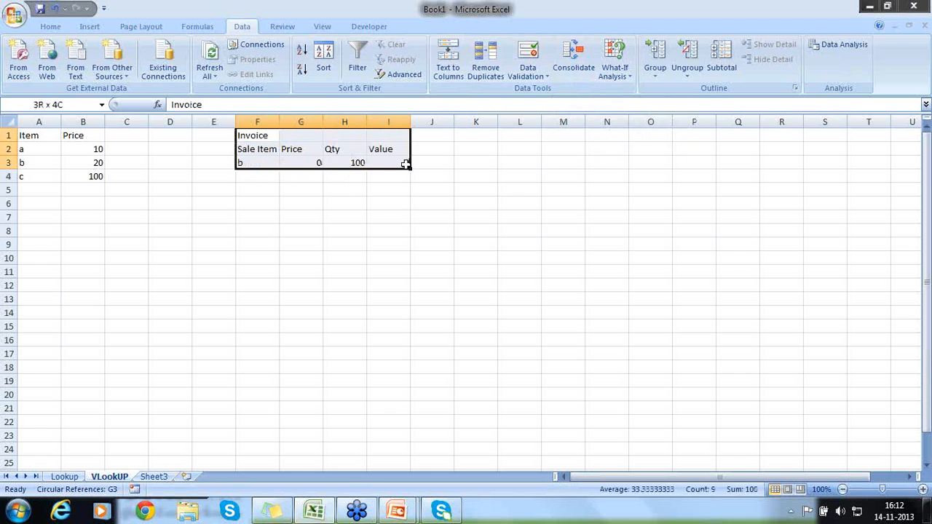
pyautogui.moveTo(39, 122); pyautogui.dragTo(80, 122)
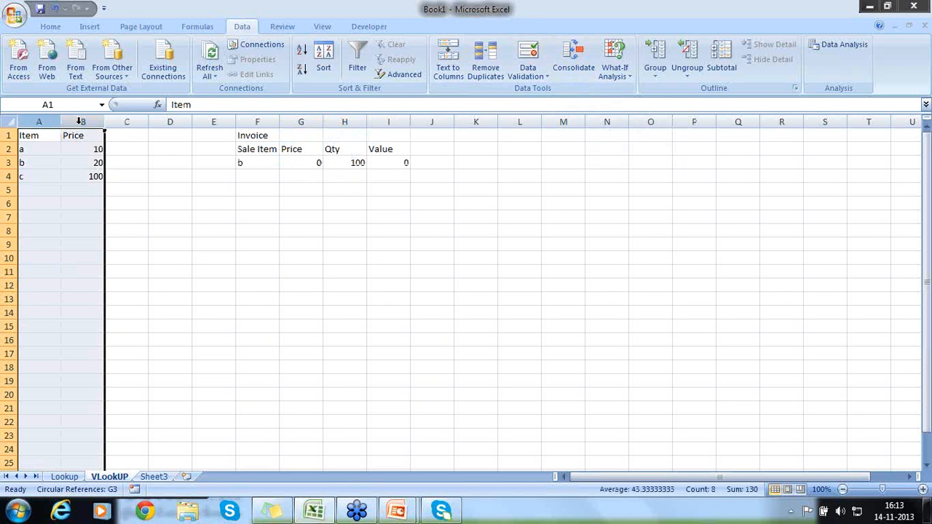
pyautogui.hotkey('ctrl', 'c')
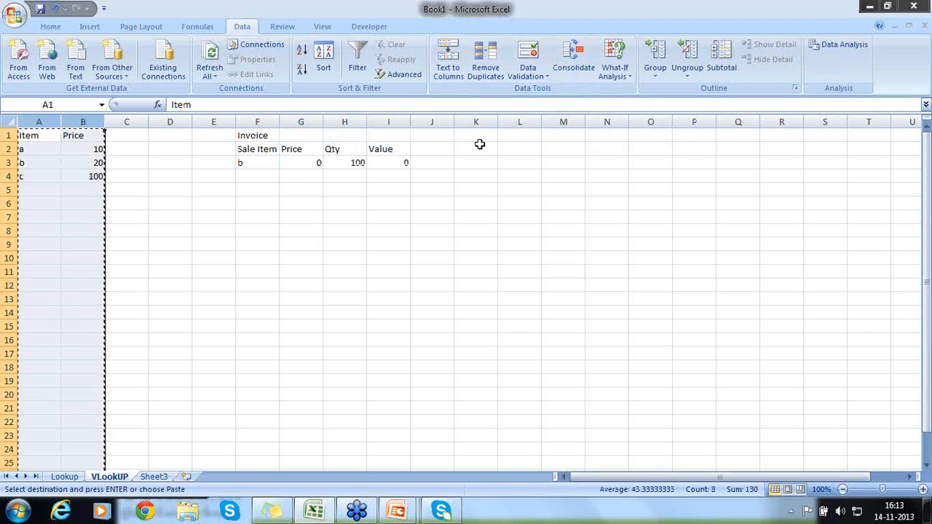
pyautogui.click(442, 141)
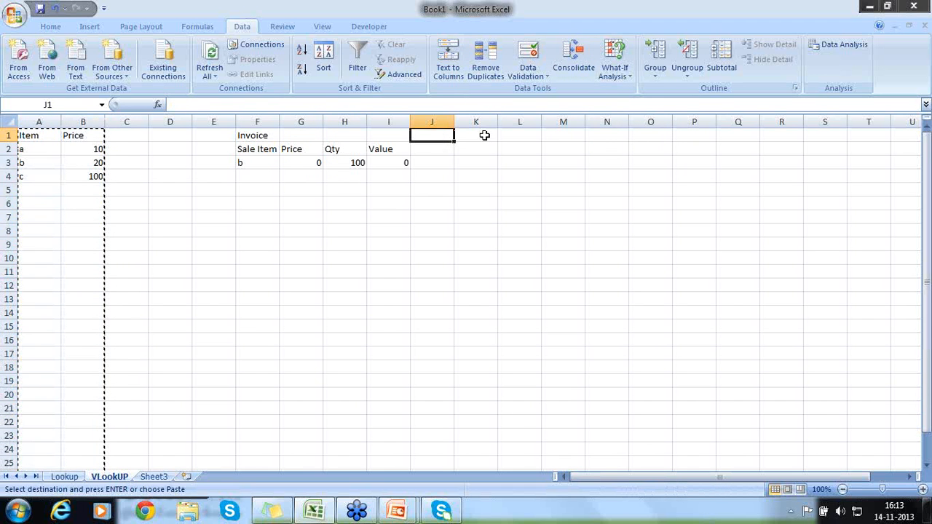
pyautogui.hotkey('ctrl', 'v')
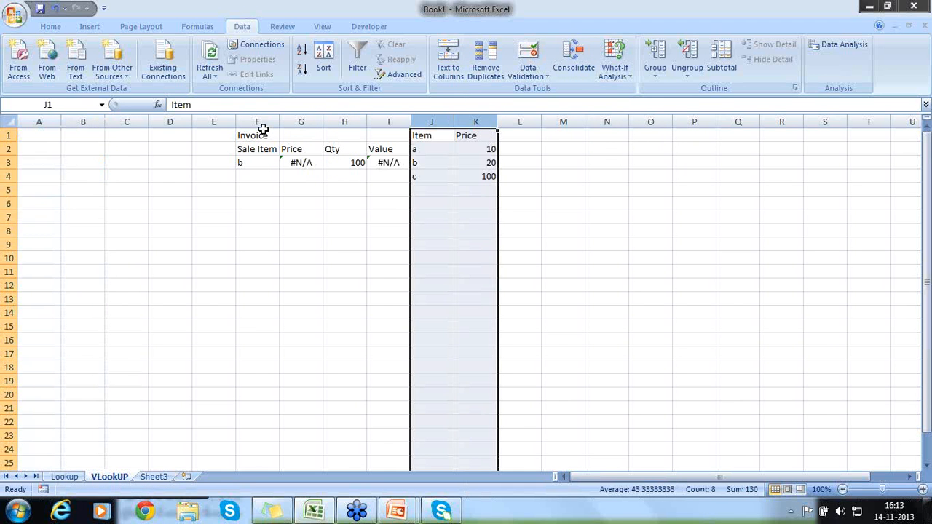
# Clear the price formula in G3 and select the combined invoice and price list block F1:K4.
pyautogui.click(295, 163)
pyautogui.press('Delete')
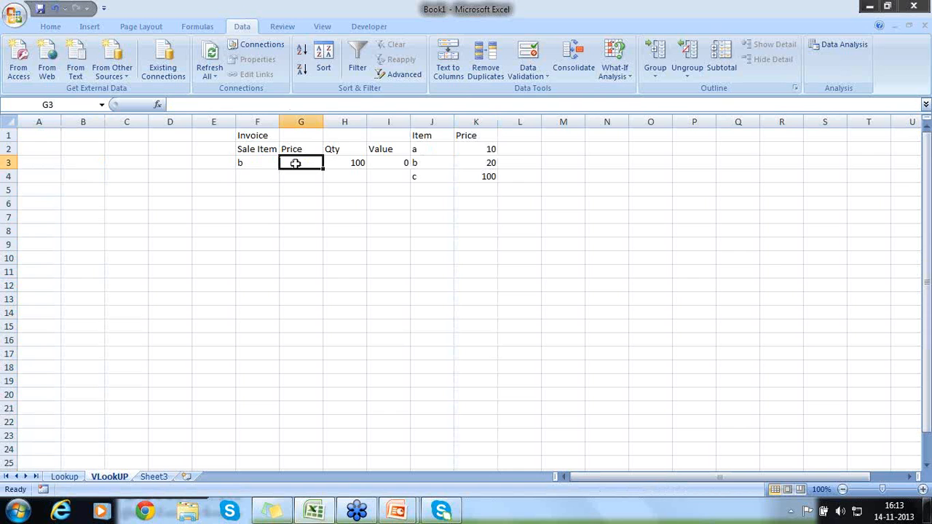
pyautogui.moveTo(262, 138); pyautogui.dragTo(491, 178)
pyautogui.click(464, 185)
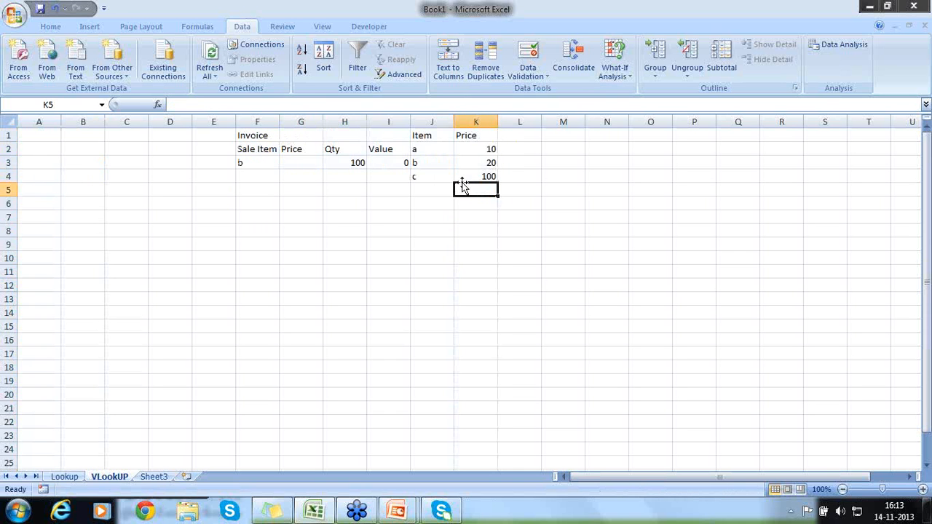
pyautogui.moveTo(270, 139); pyautogui.dragTo(490, 178)
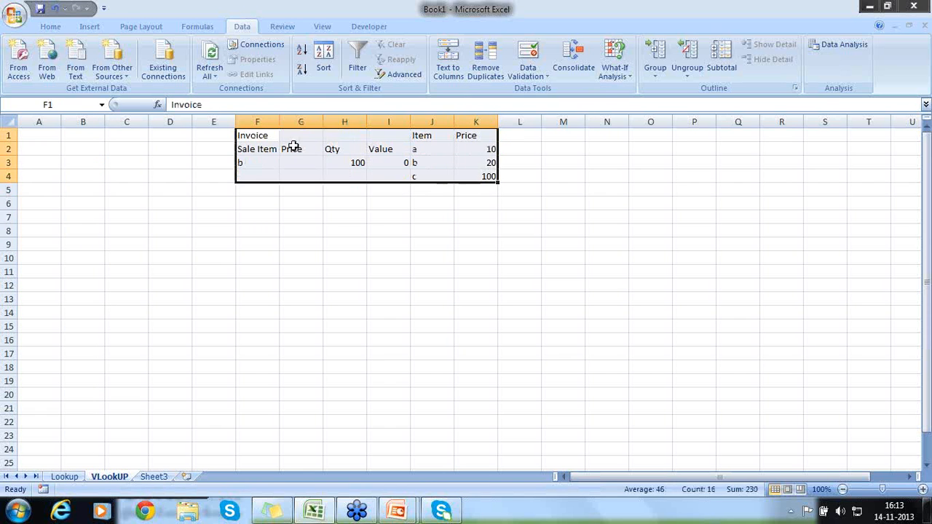
# Delete the empty columns A to E before the invoice.
pyautogui.moveTo(213, 122); pyautogui.dragTo(54, 104)
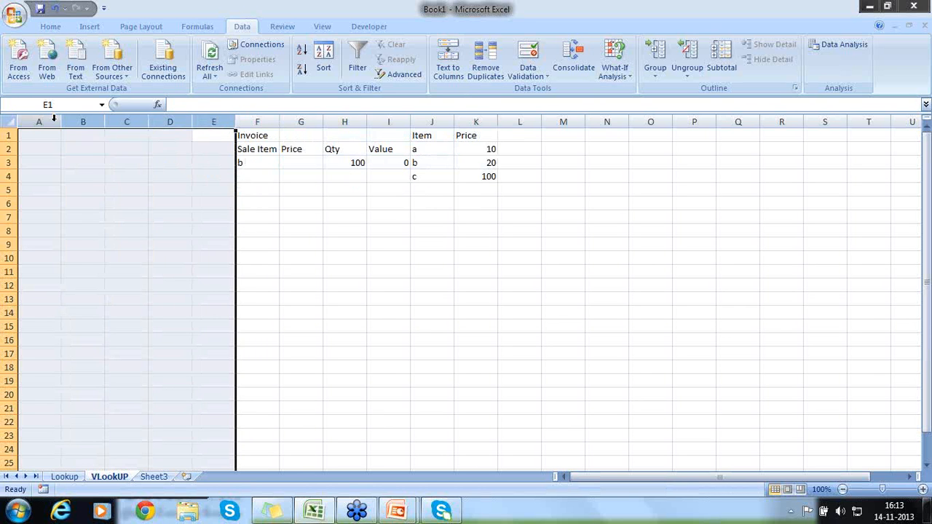
pyautogui.rightClick(57, 122)
pyautogui.click(106, 211)
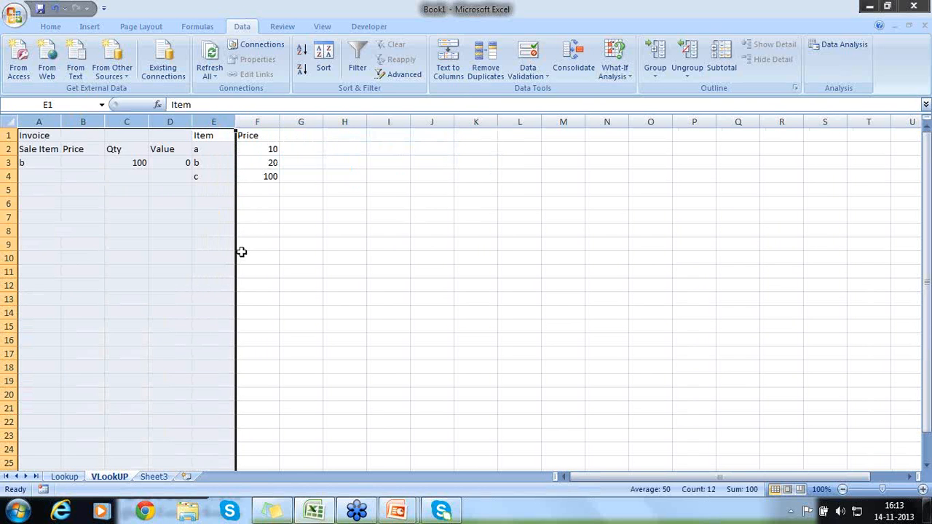
pyautogui.click(135, 203)
# Fill the invoice price in B3 with the formula =Vlookup(A3,E2:F4,2), looking the sale item up in the price list.
pyautogui.click(101, 163)
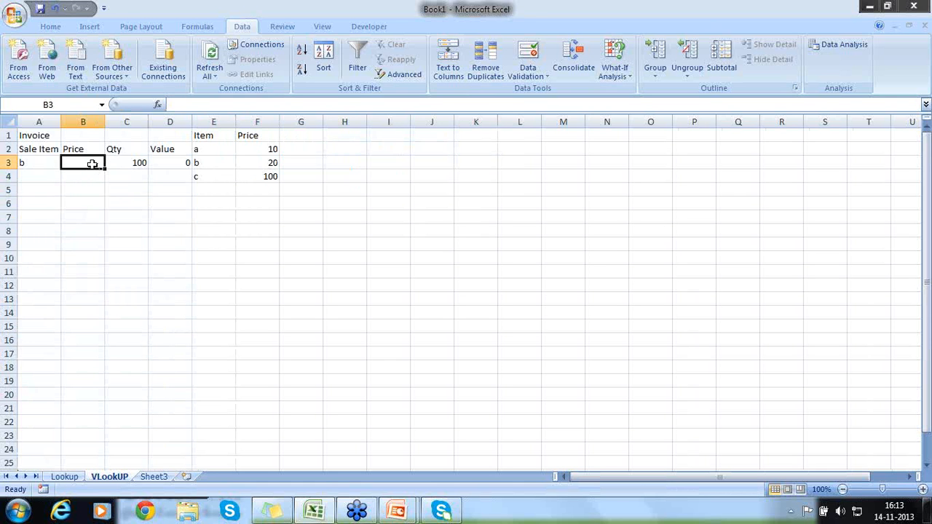
pyautogui.write('=V')
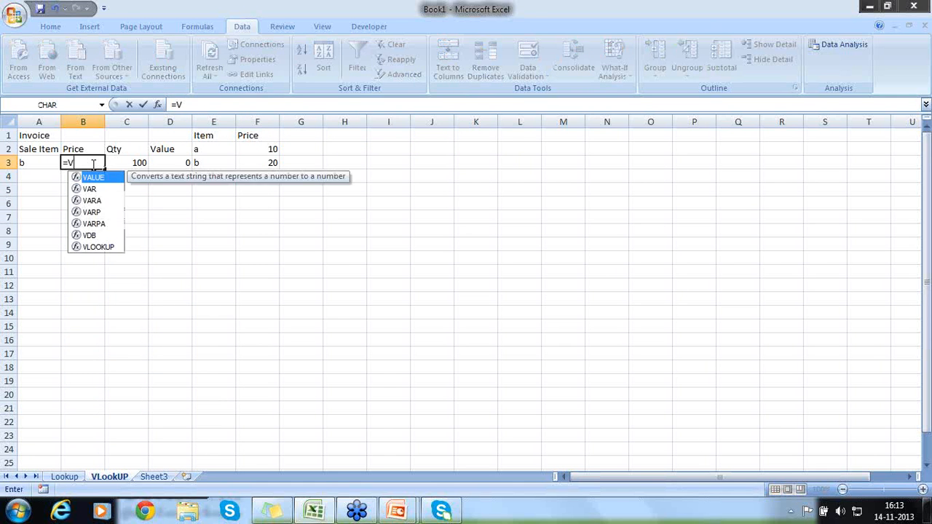
pyautogui.write('lookup(')
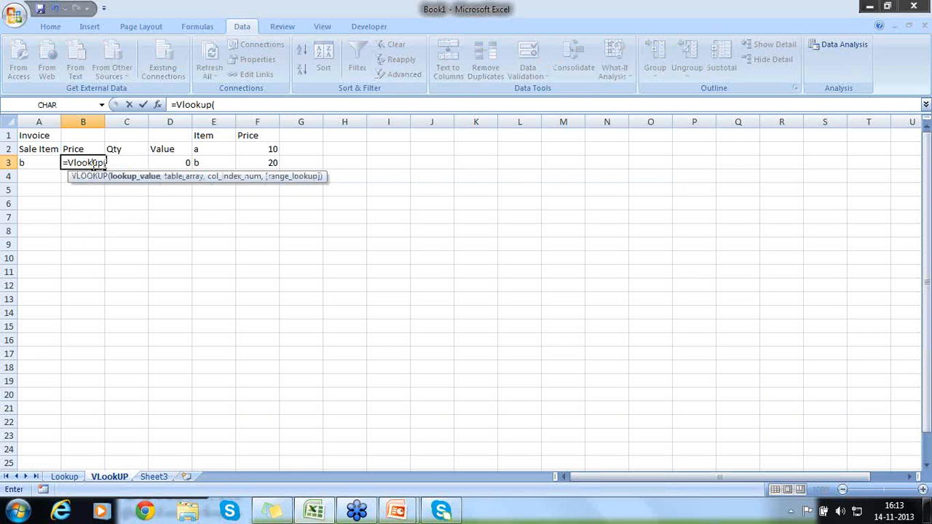
pyautogui.click(23, 162)
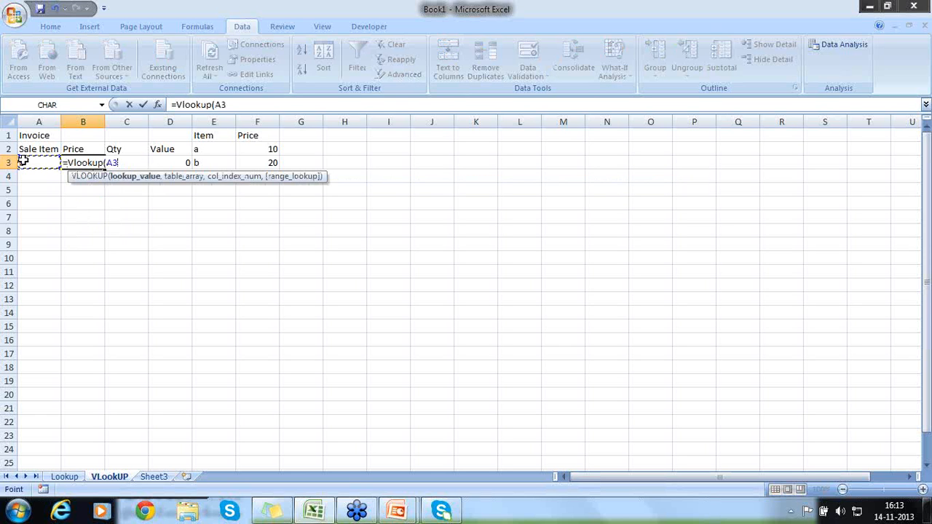
pyautogui.write(',')
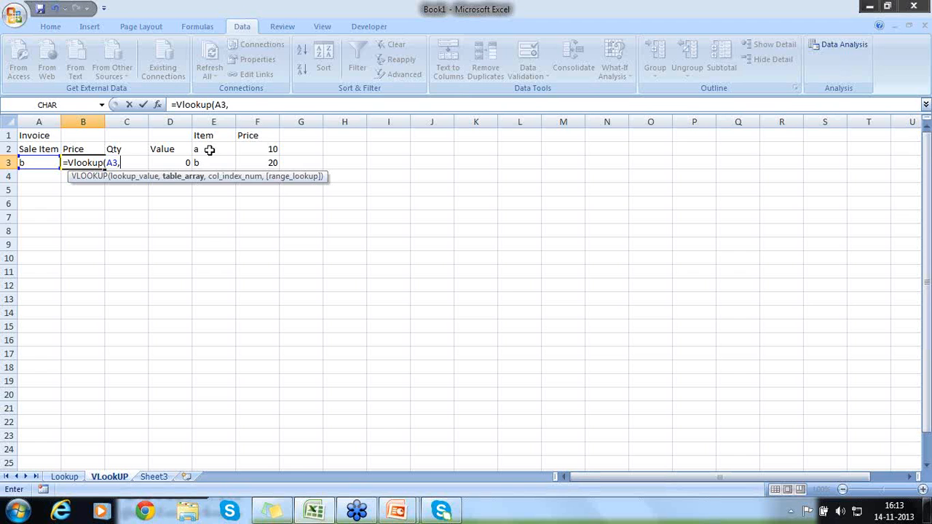
pyautogui.moveTo(209, 149); pyautogui.dragTo(267, 178)
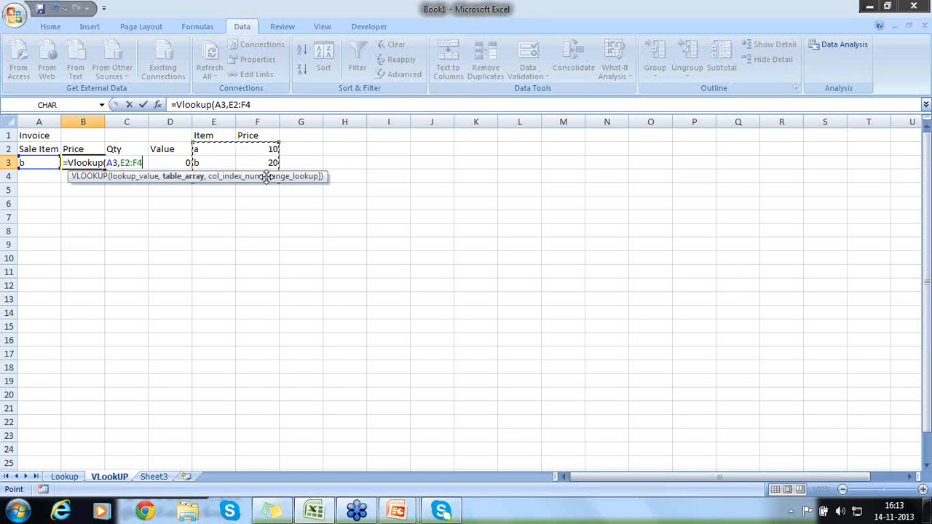
pyautogui.write(',2')
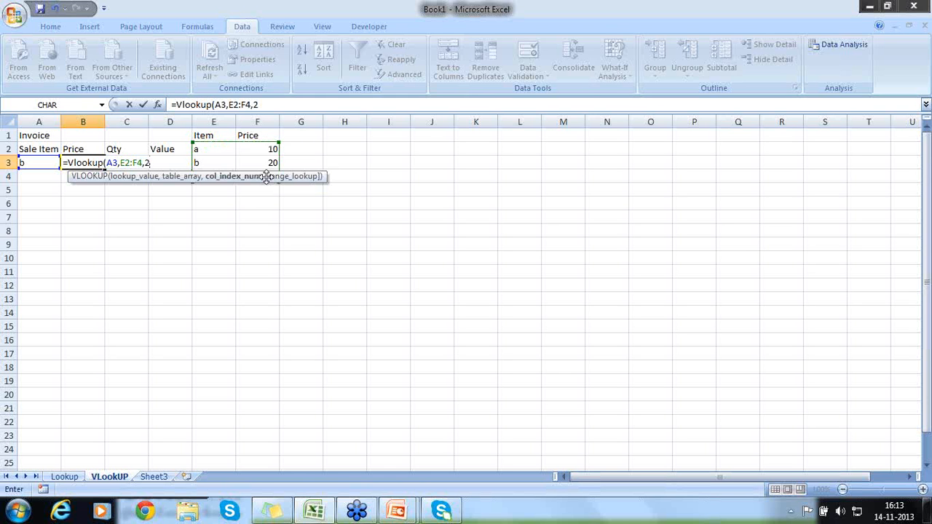
pyautogui.write(')')
pyautogui.press('Return')
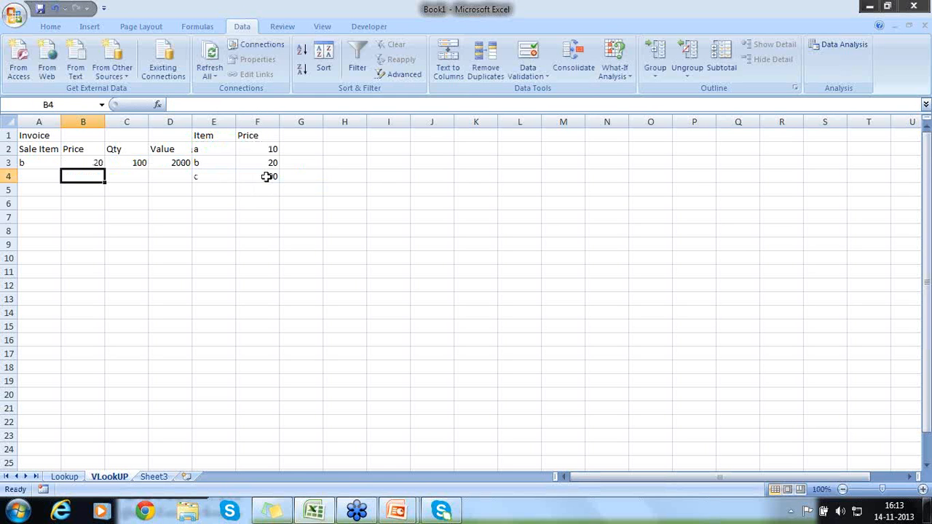
# Test the price lookup by changing the sale item in A3 to a, b and finally c.
pyautogui.click(34, 163)
pyautogui.write('a')
pyautogui.press('Return')
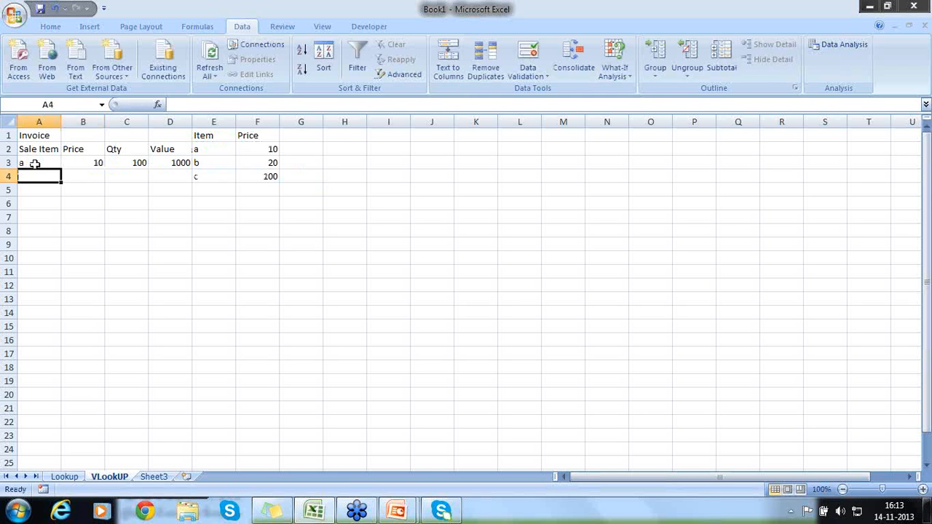
pyautogui.click(34, 164)
pyautogui.write('b')
pyautogui.press('Return')
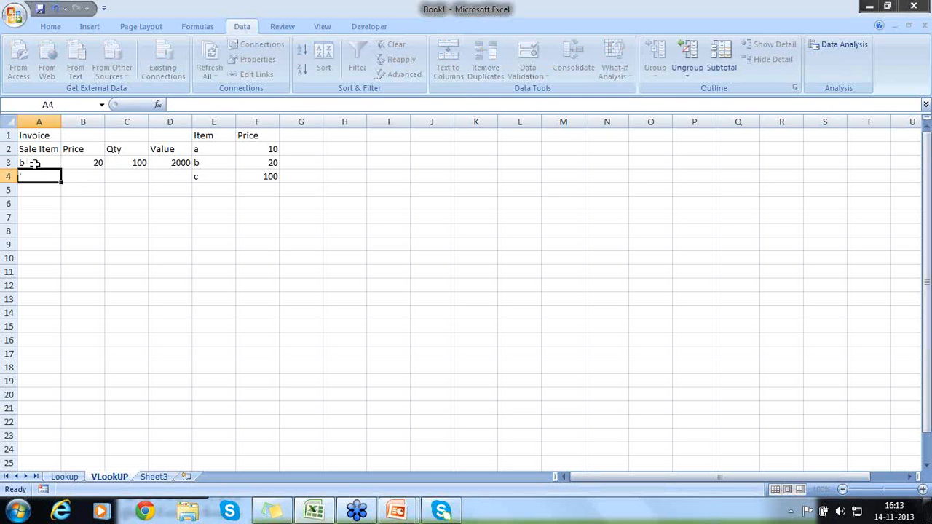
pyautogui.click(35, 164)
pyautogui.write('c')
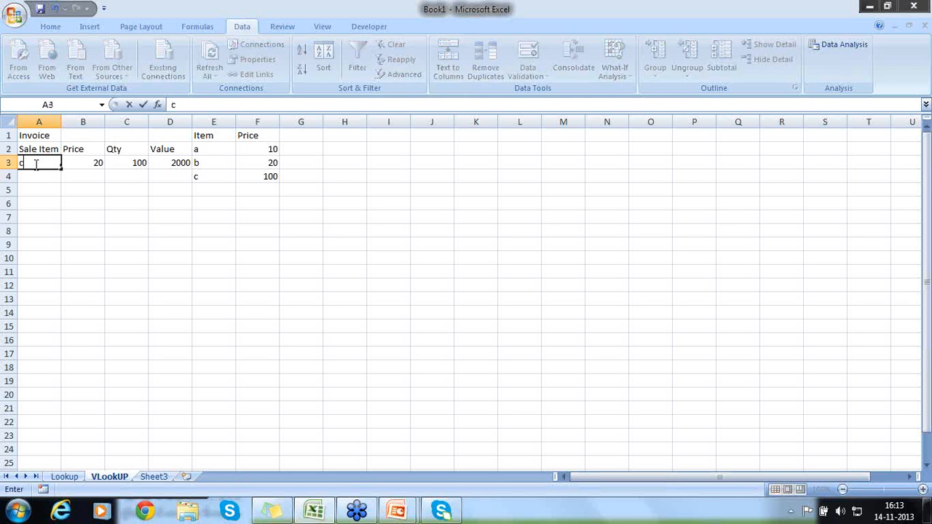
pyautogui.press('Return')
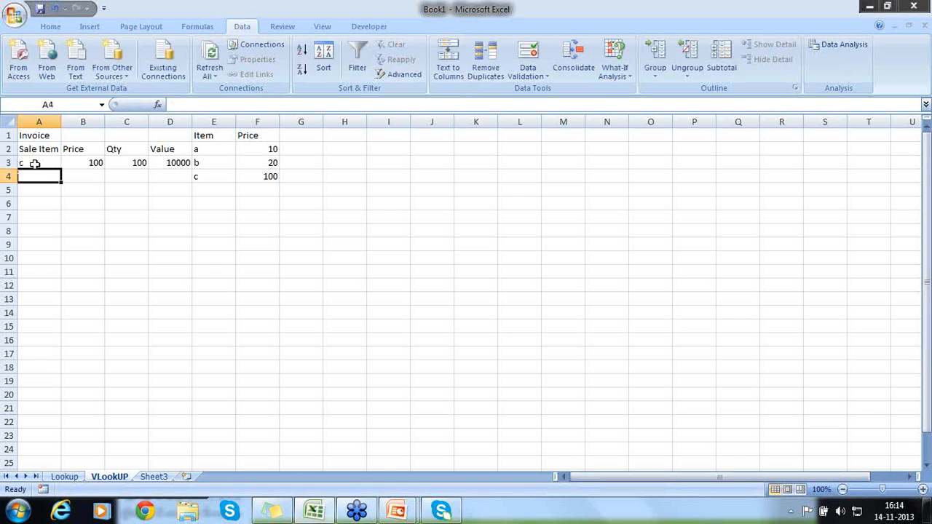
# Check the VLOOKUP formula in B3 and copy it down to B4:B10.
pyautogui.click(81, 163)
pyautogui.doubleClick(80, 163)
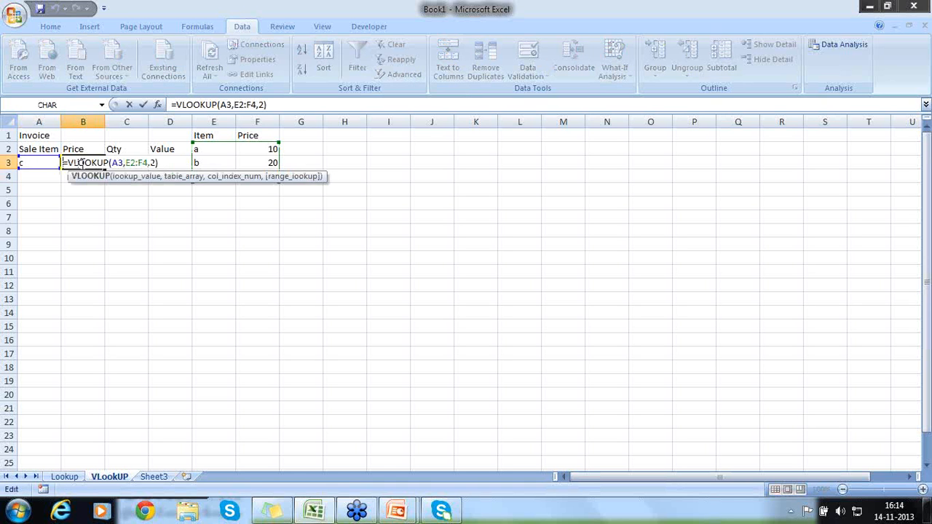
pyautogui.press('Return')
pyautogui.click(81, 163)
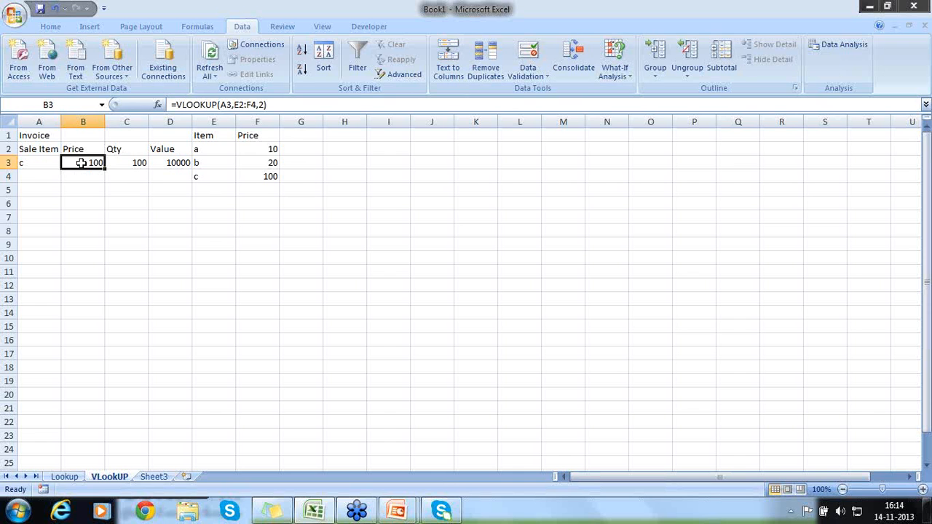
pyautogui.hotkey('ctrl', 'c')
pyautogui.press('Down')
pyautogui.hotkey('shift', 'Down')
pyautogui.hotkey('shift', 'Down')
pyautogui.hotkey('shift', 'Down')
pyautogui.hotkey('shift', 'Down')
pyautogui.hotkey('shift', 'Down')
pyautogui.hotkey('shift', 'Down')
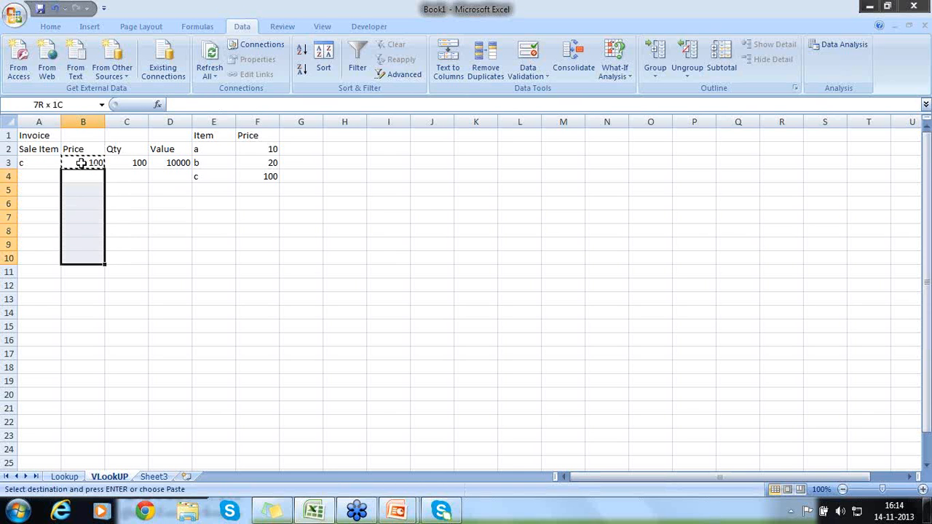
pyautogui.hotkey('ctrl', 'v')
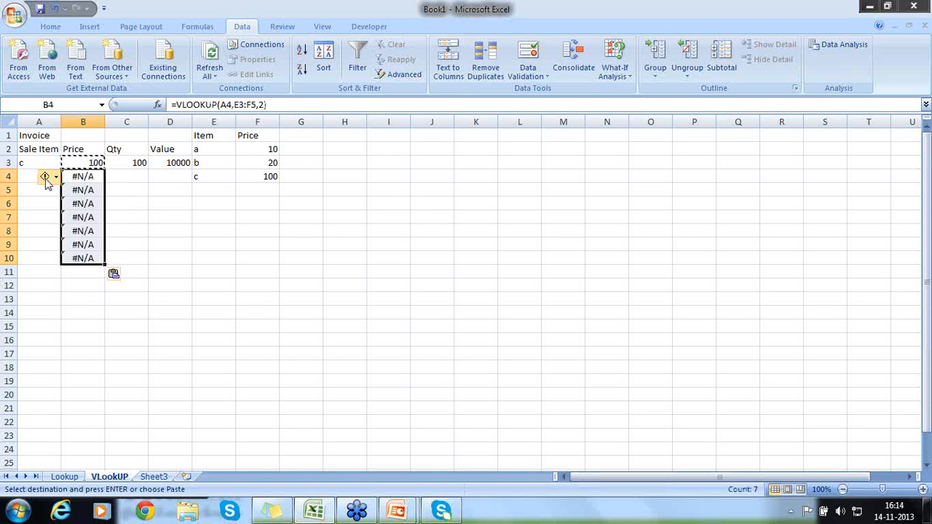
# Enter a as the sale item in A4 and compare the lookup ranges of the price formulas in B3 and B4.
pyautogui.click(32, 176)
pyautogui.write('a')
pyautogui.press('Return')
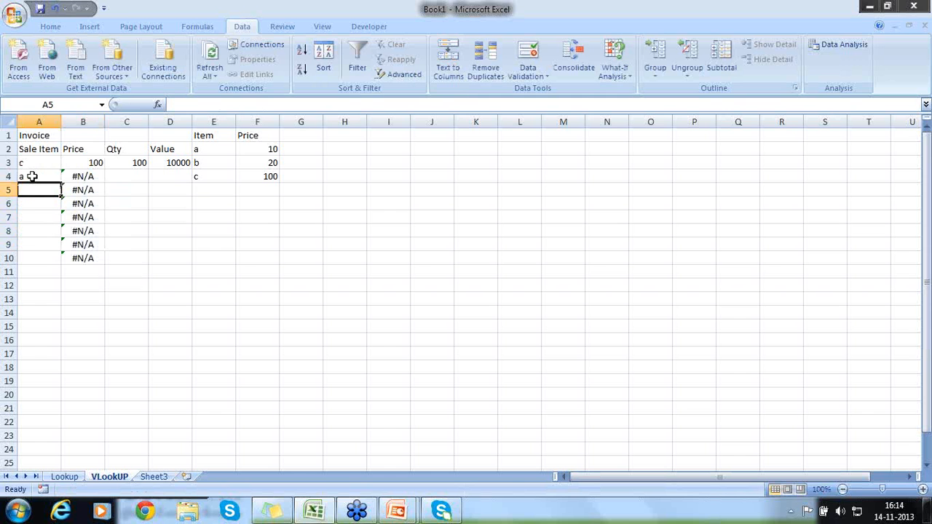
pyautogui.click(32, 176)
pyautogui.press('Right')
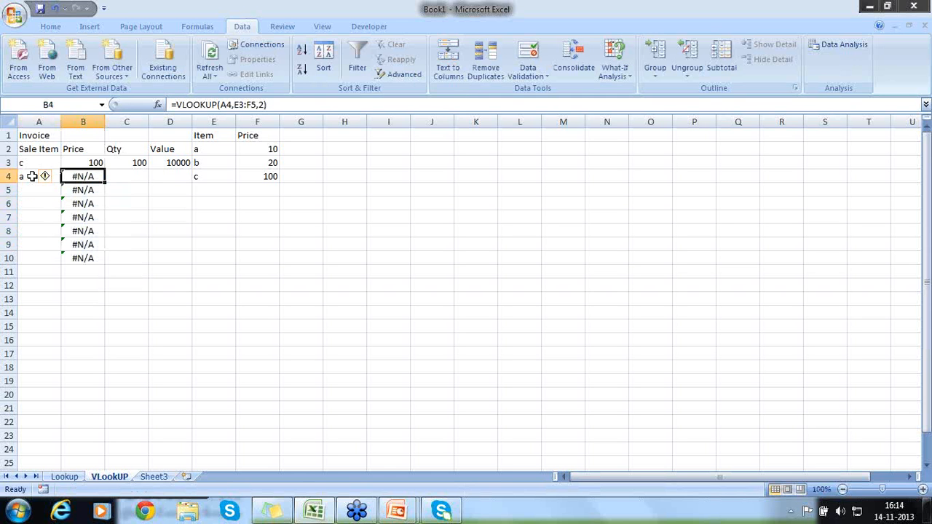
pyautogui.click(67, 162)
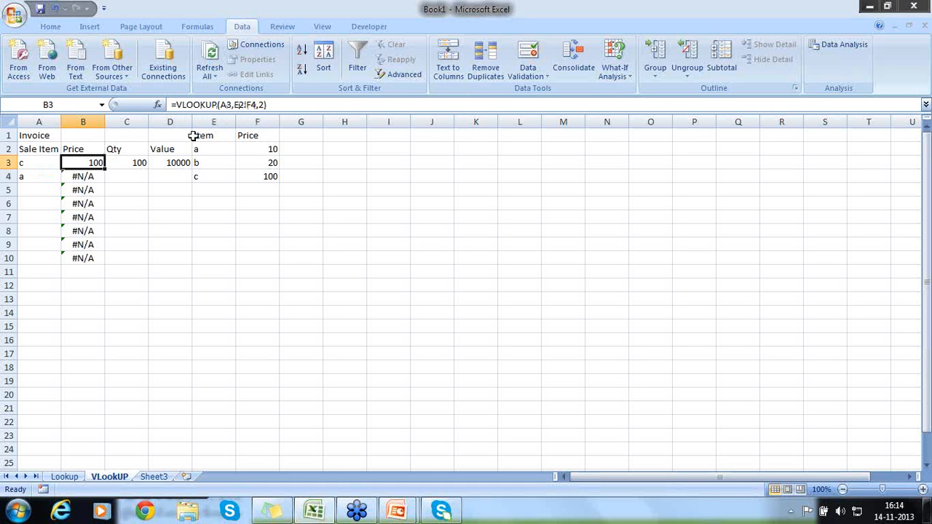
pyautogui.click(95, 177)
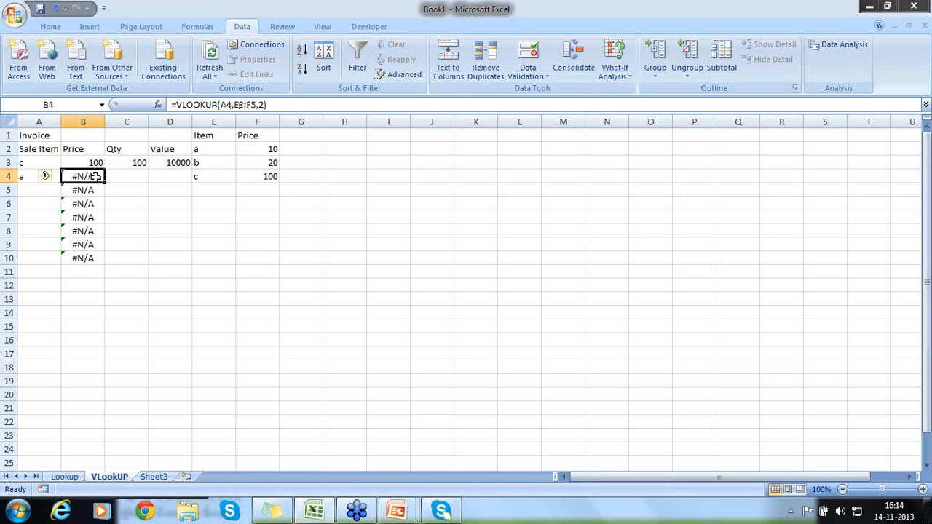
pyautogui.click(100, 164)
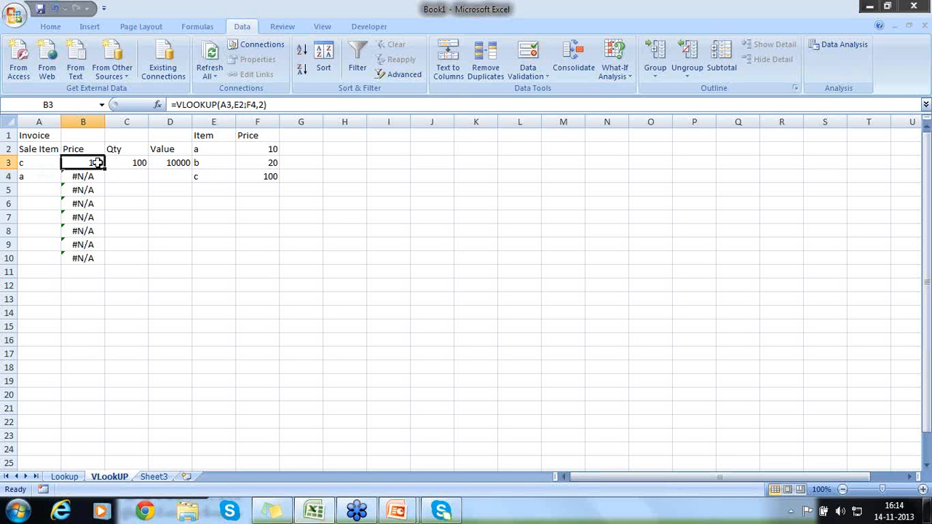
# Lock the rows of the lookup table in the B3 formula, making it =VLOOKUP(A3,E$2:F$4,2).
pyautogui.click(238, 104)
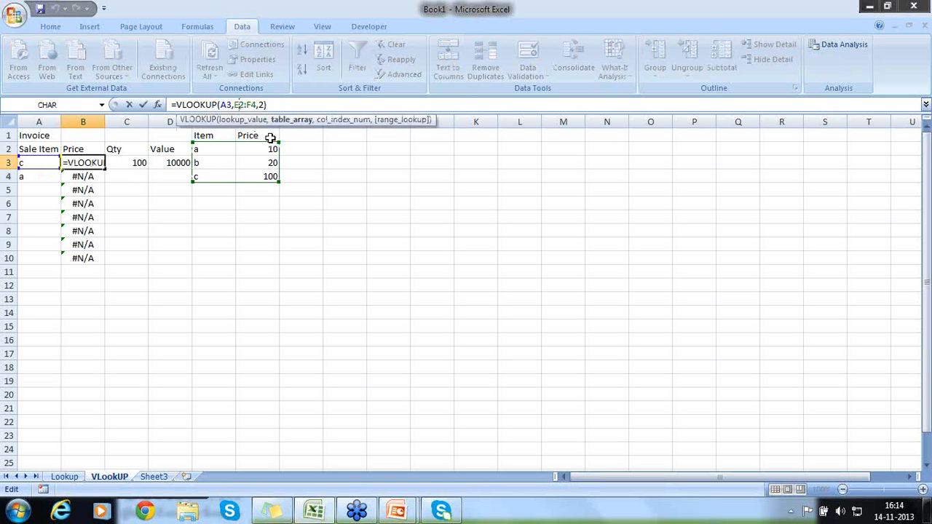
pyautogui.write('$')
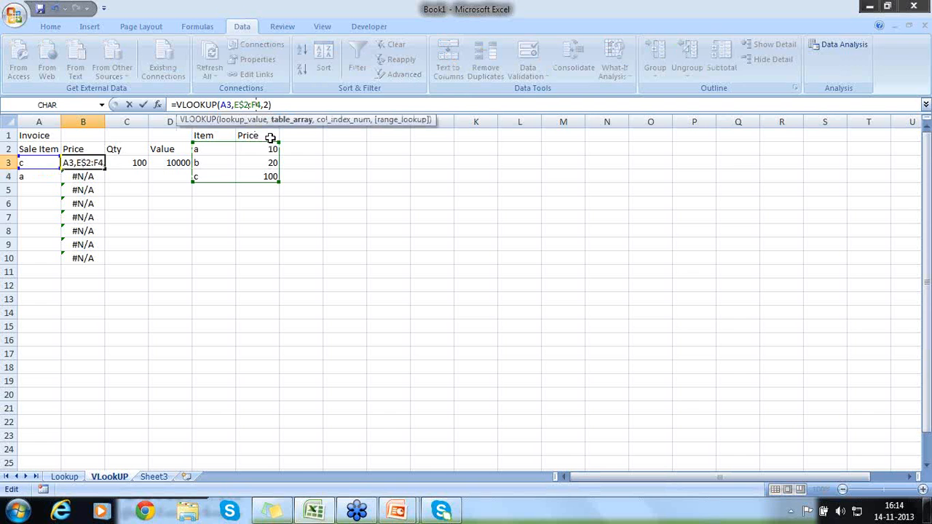
pyautogui.press('Return')
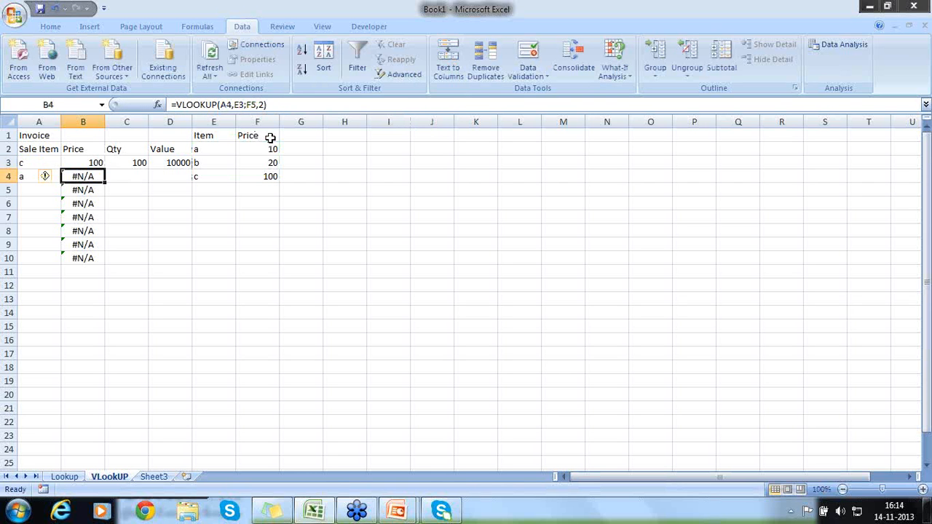
# Copy the row-locked price formula from B3 over the price cells B4:B10.
pyautogui.press('Up')
pyautogui.hotkey('ctrl', 'c')
pyautogui.press('Down')
pyautogui.hotkey('ctrl', 'v')
pyautogui.press('Down')
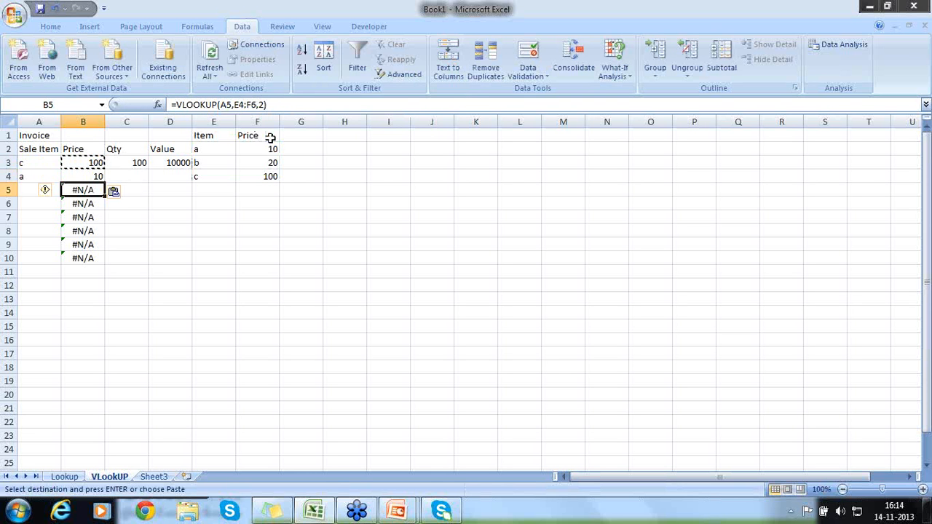
pyautogui.press('Down')
pyautogui.hotkey('ctrl', 'v')
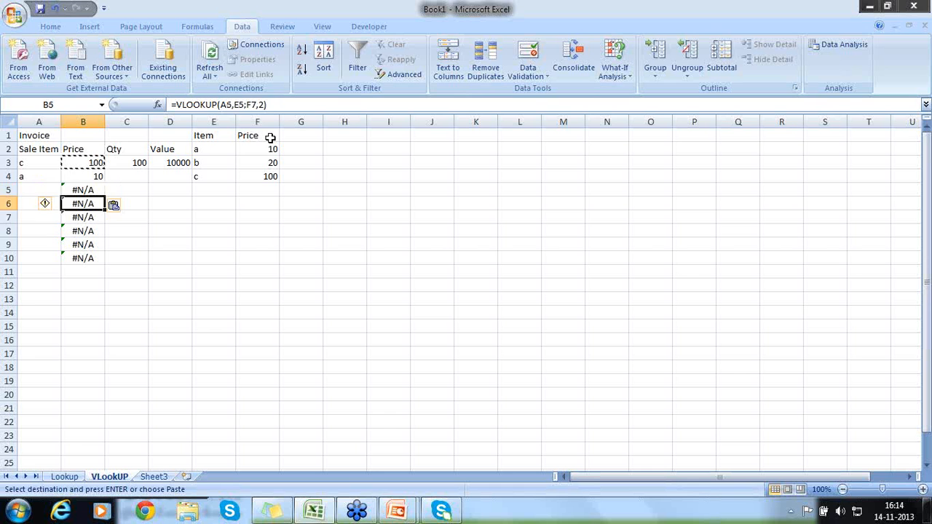
pyautogui.press('Down')
pyautogui.press('Up')
pyautogui.hotkey('shift', 'Down')
pyautogui.hotkey('shift', 'Down')
pyautogui.hotkey('shift', 'Down')
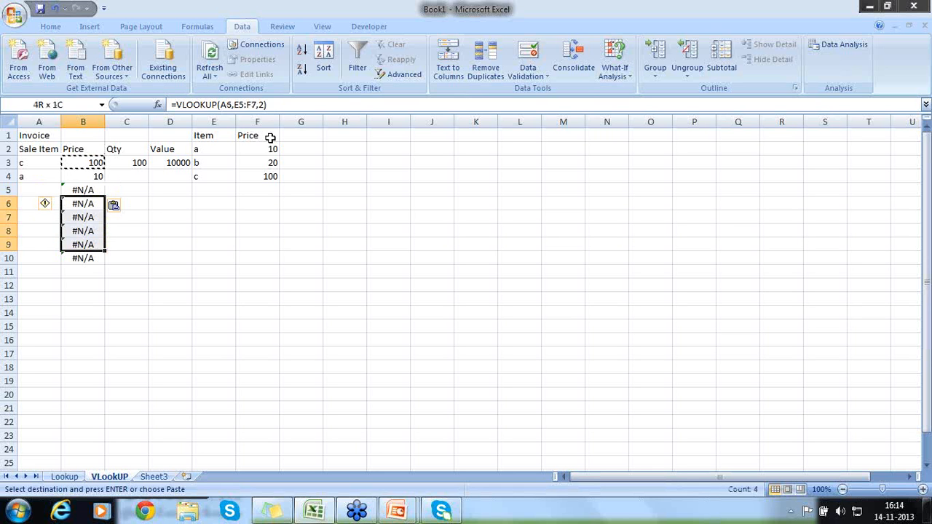
pyautogui.hotkey('shift', 'Down')
pyautogui.hotkey('ctrl', 'v')
# Enter the sale items b in A5 and c in A6 of the invoice.
pyautogui.press('Left')
pyautogui.press('Up')
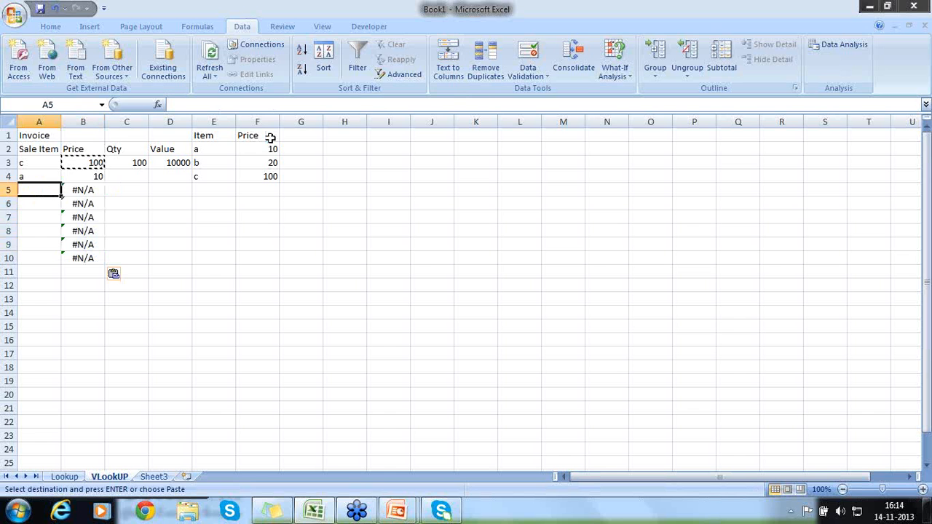
pyautogui.write('b')
pyautogui.press('Return')
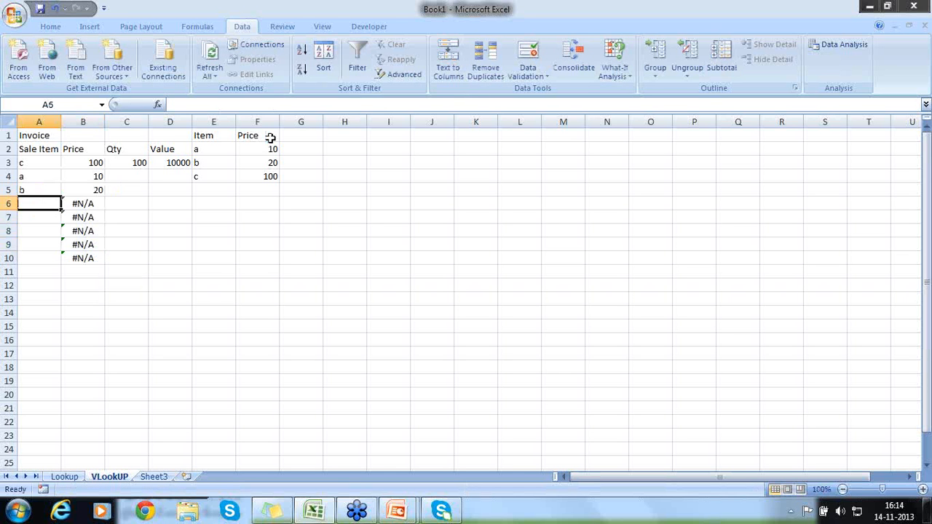
pyautogui.write('c')
pyautogui.press('Return')
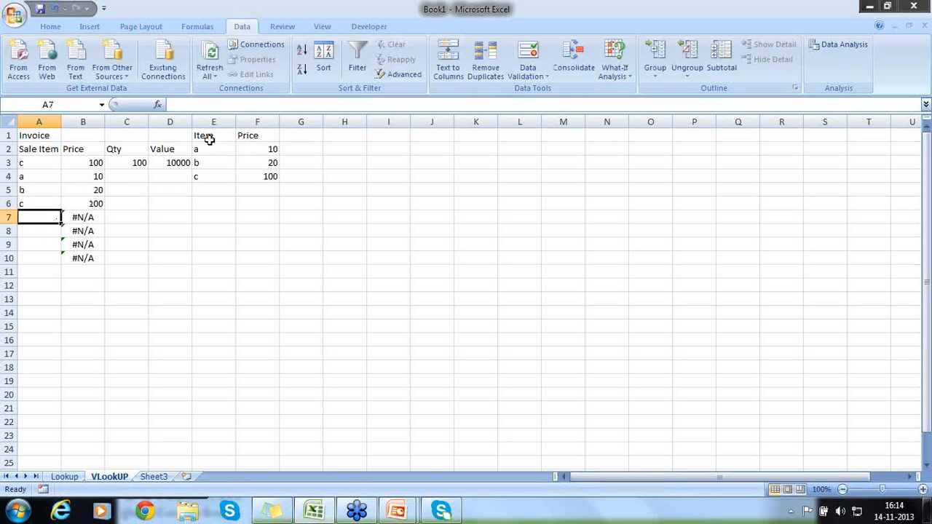
# Point out the price list E1:F4, clear all price formulas from B3:B10 and leave B3 selected.
pyautogui.moveTo(208, 137); pyautogui.dragTo(266, 173)
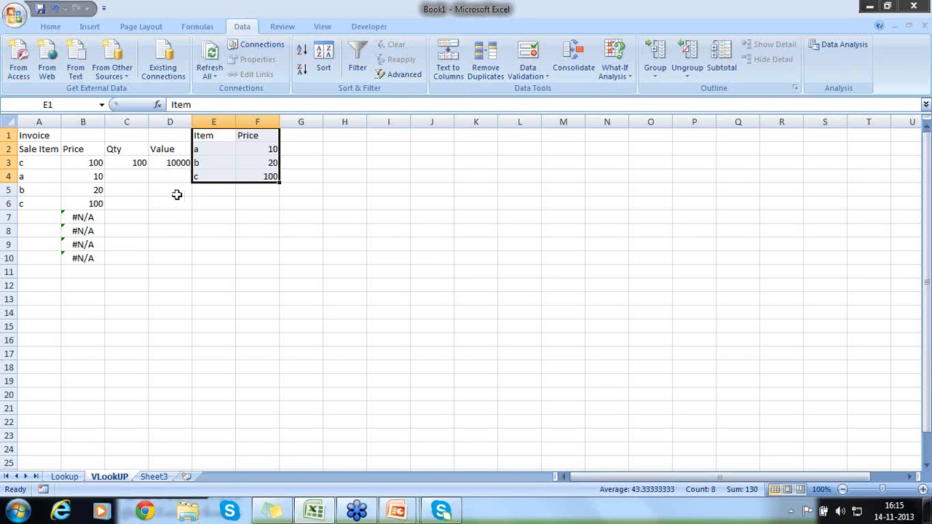
pyautogui.click(87, 162)
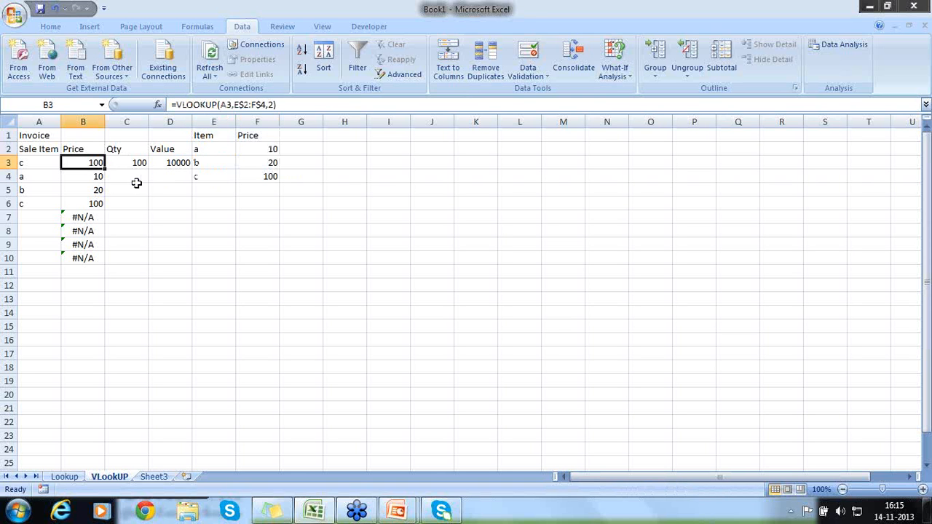
pyautogui.hotkey('shift', 'Down')
pyautogui.hotkey('shift', 'Down')
pyautogui.hotkey('shift', 'Down')
pyautogui.hotkey('shift', 'Down')
pyautogui.hotkey('shift', 'Down')
pyautogui.hotkey('shift', 'Down')
pyautogui.hotkey('shift', 'Down')
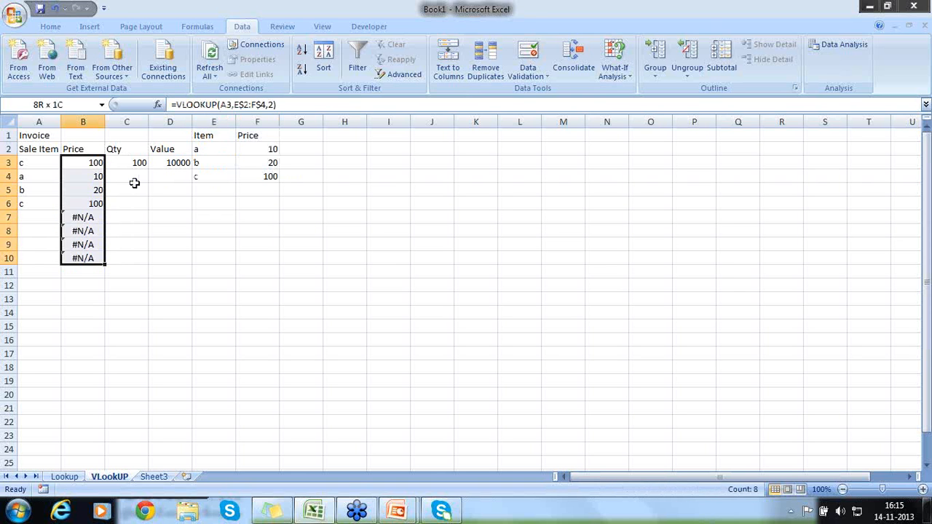
pyautogui.press('Delete')
pyautogui.hotkey('shift', 'Up')
pyautogui.hotkey('shift', 'Up')
pyautogui.hotkey('shift', 'Up')
pyautogui.hotkey('shift', 'Up')
pyautogui.hotkey('shift', 'Up')
pyautogui.hotkey('shift', 'Up')
pyautogui.hotkey('shift', 'Up')
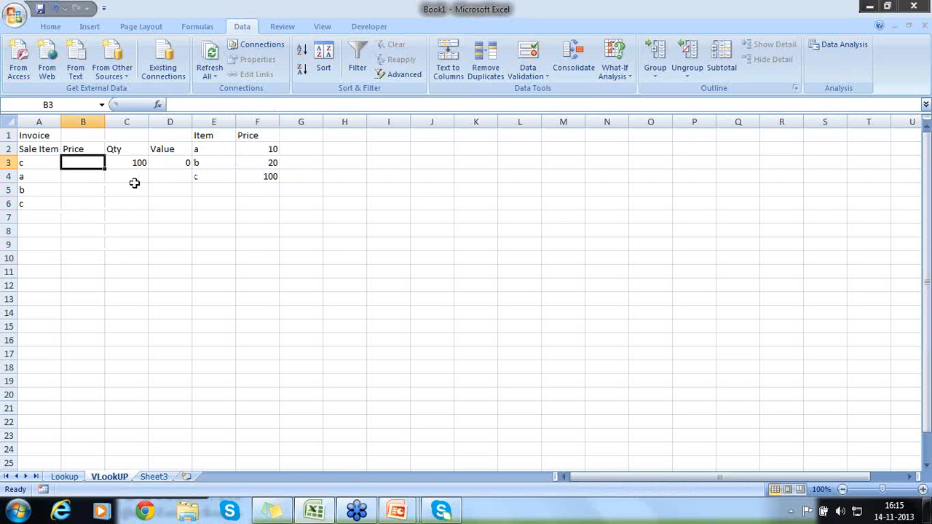
pyautogui.moveTo(230, 137); pyautogui.dragTo(247, 177)
pyautogui.click(223, 151)
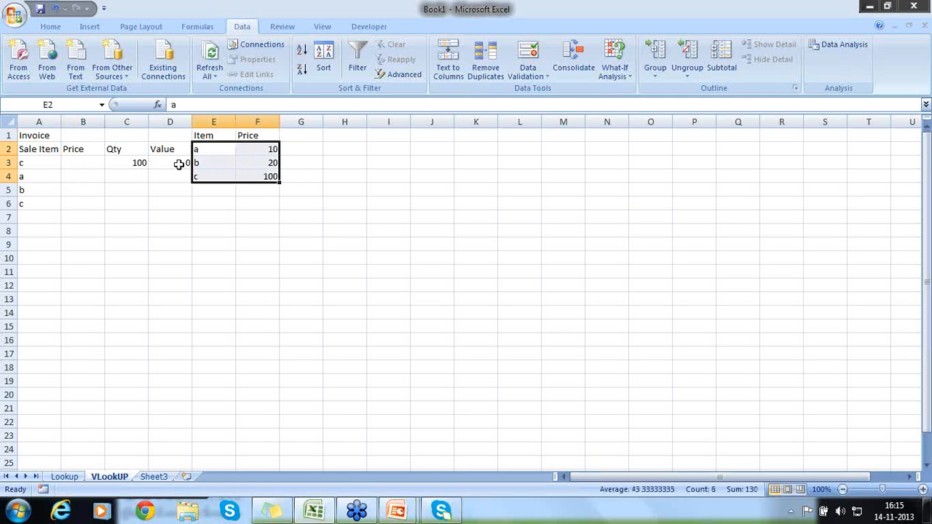
pyautogui.click(53, 165)
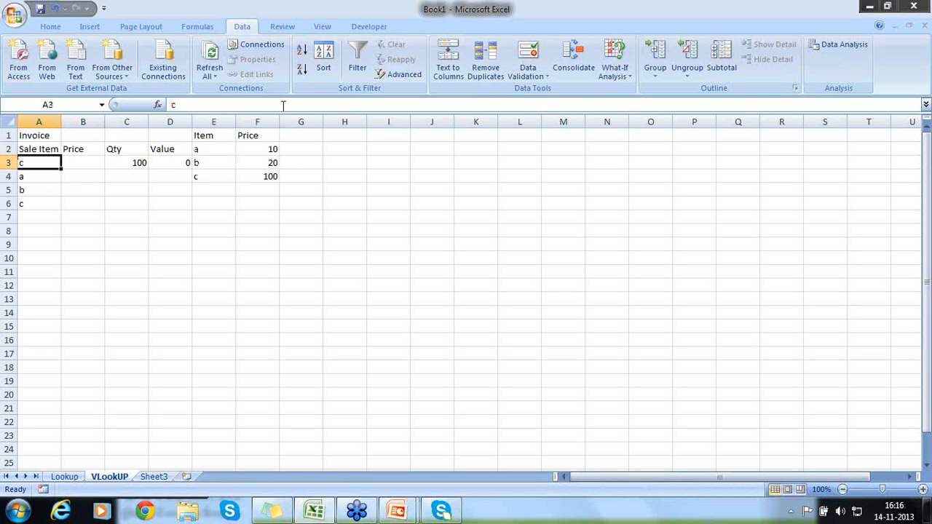
pyautogui.moveTo(204, 150); pyautogui.dragTo(253, 174)
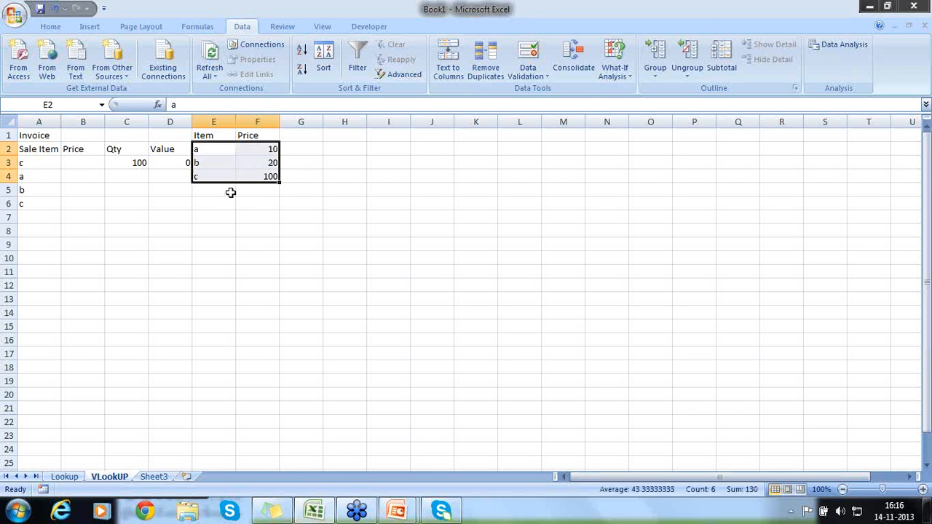
# Extend the price list with the items d, e, f, g and h in E5:E9.
pyautogui.click(229, 190)
pyautogui.write('d')
pyautogui.press('Return')
pyautogui.write('e')
pyautogui.press('Return')
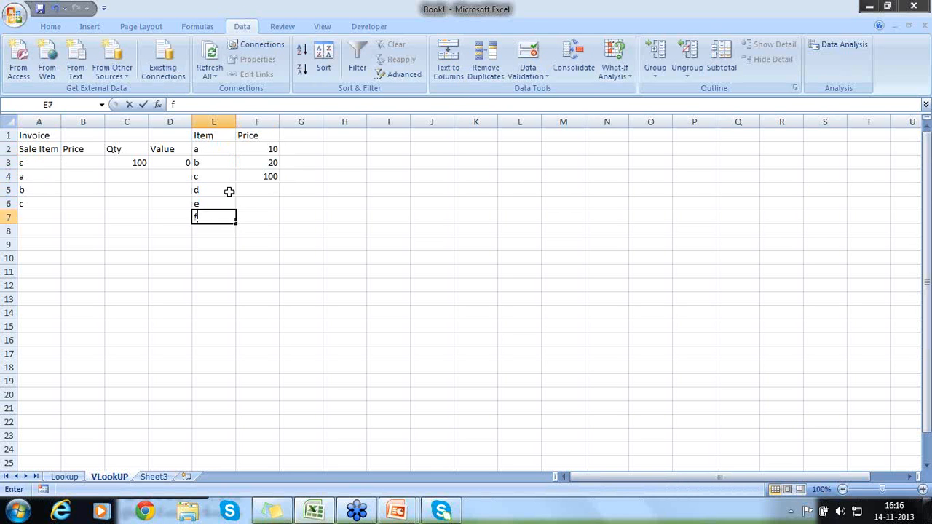
pyautogui.write('f')
pyautogui.press('Return')
pyautogui.write('g')
pyautogui.press('Return')
pyautogui.write('h')
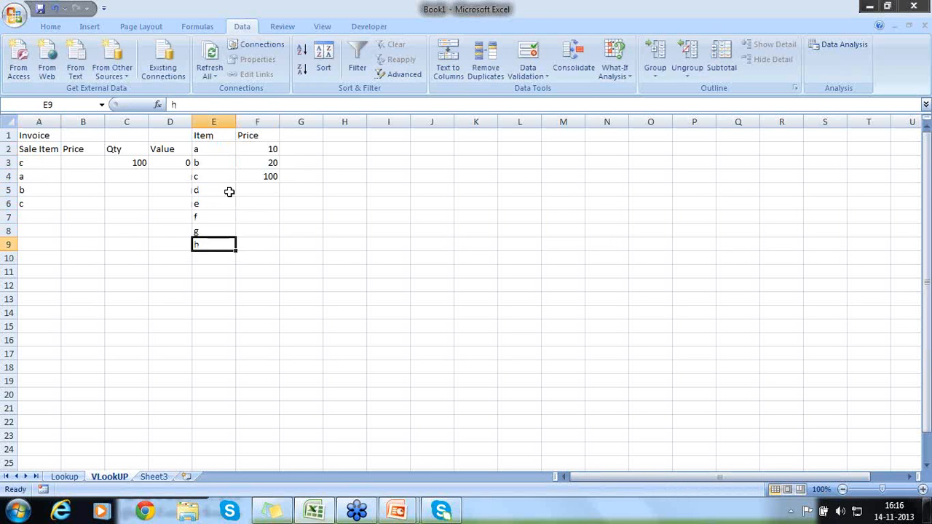
# Enter the prices 101, 102, 104, 105 and 107 for items d to h in F5:F9.
pyautogui.press('Up')
pyautogui.press('Up')
pyautogui.press('Up')
pyautogui.press('Up')
pyautogui.press('Right')
pyautogui.write('101')
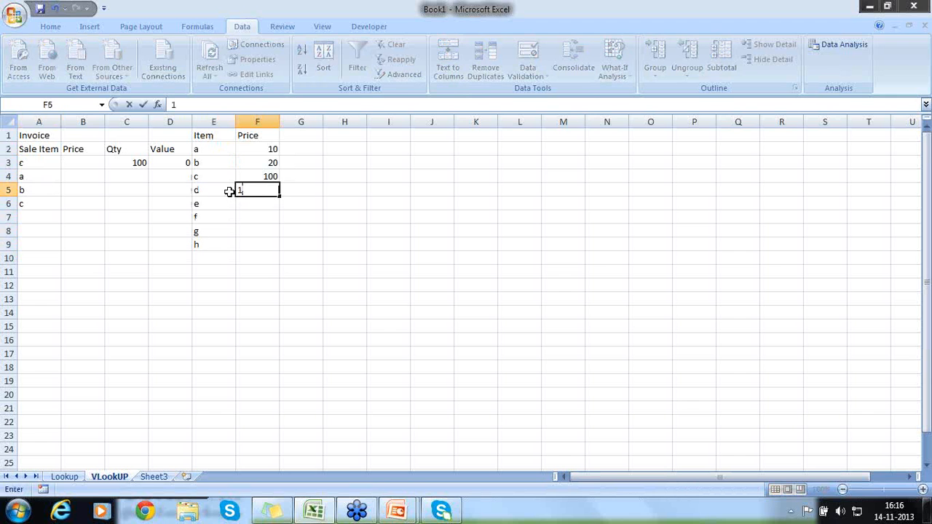
pyautogui.press('Return')
pyautogui.write('102')
pyautogui.press('Return')
pyautogui.write('10')
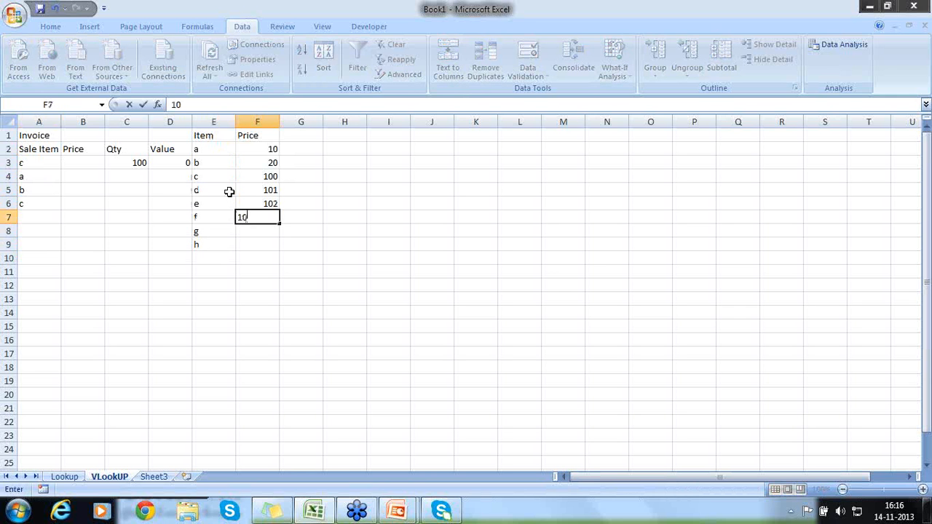
pyautogui.write('4')
pyautogui.press('Return')
pyautogui.write('105')
pyautogui.press('Return')
pyautogui.write('107')
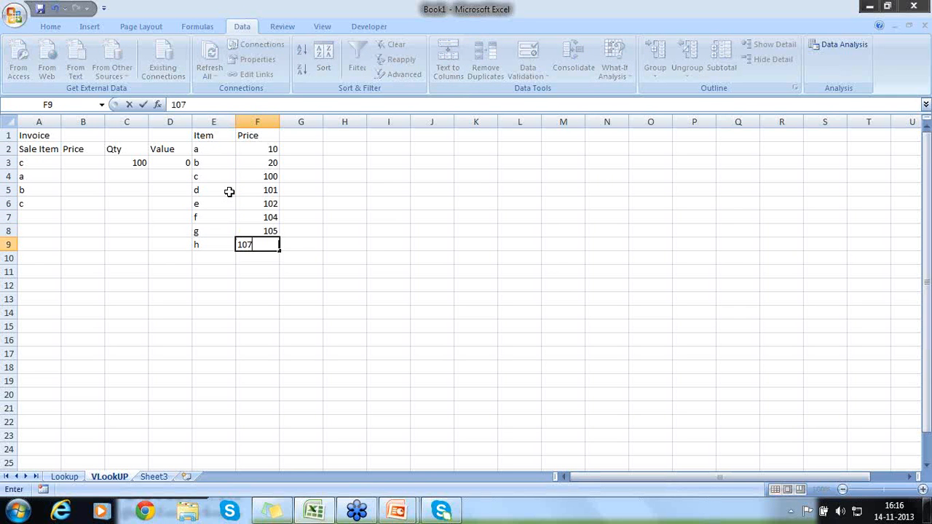
pyautogui.press('Return')
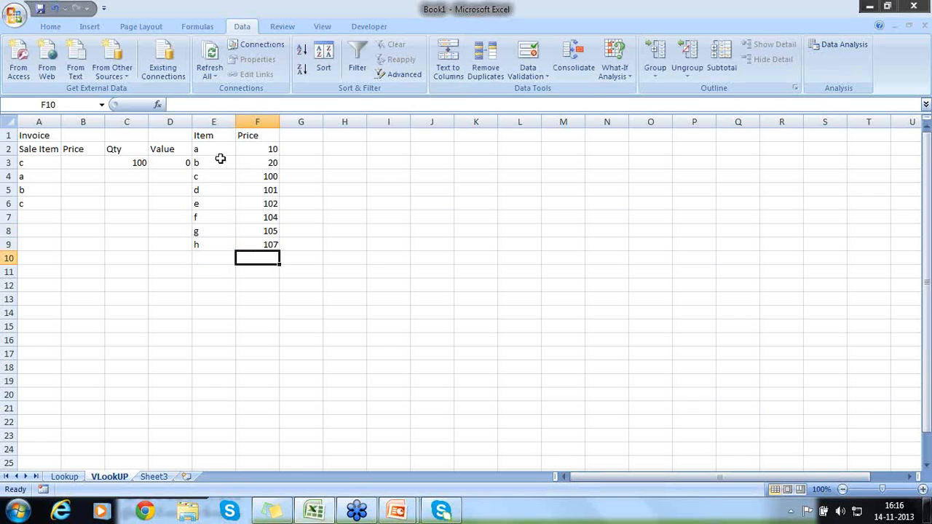
pyautogui.click(916, 33)
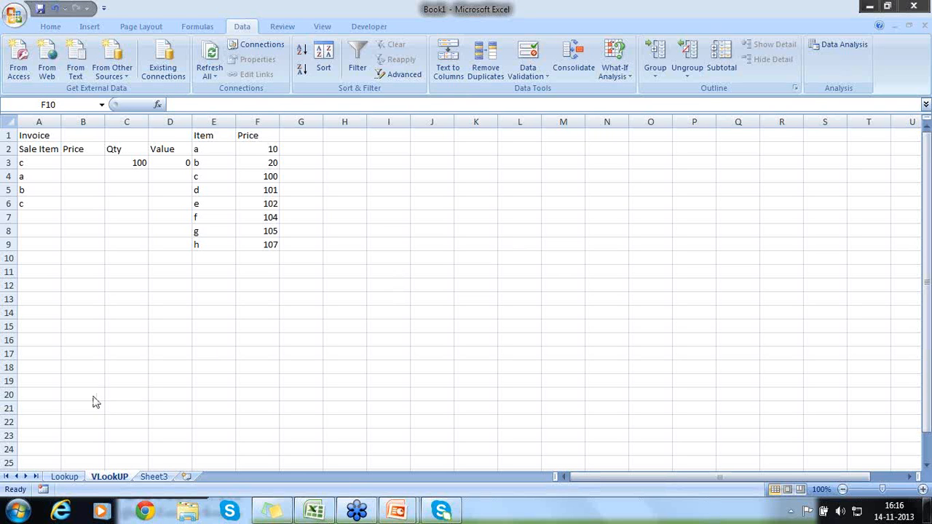
# Enter the exact-match price formula =VLOOKUP(A3,E2:F9,2,FALSE) in B3 of the invoice.
pyautogui.click(25, 163)
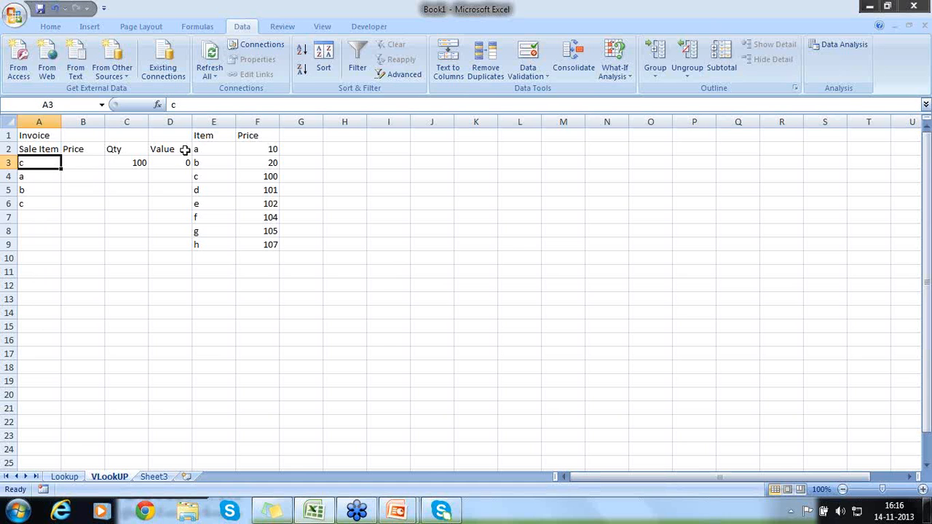
pyautogui.click(88, 163)
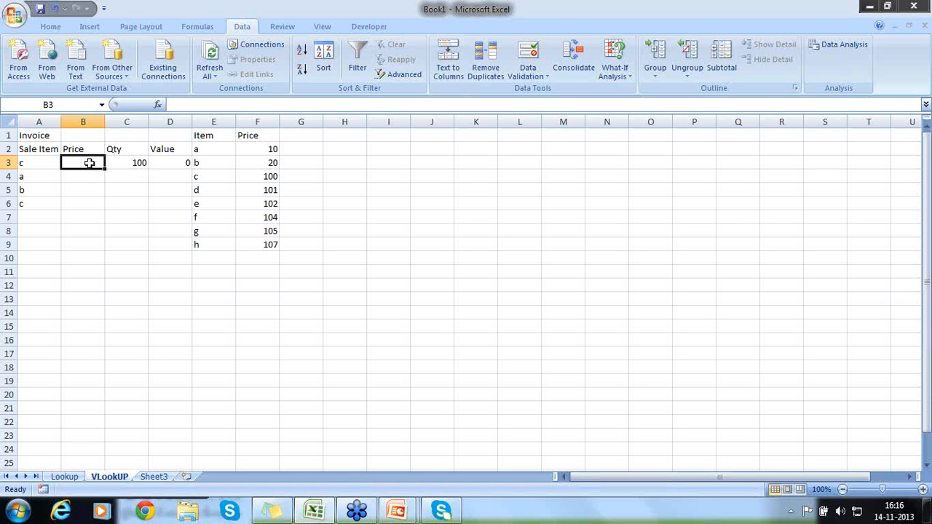
pyautogui.write('=')
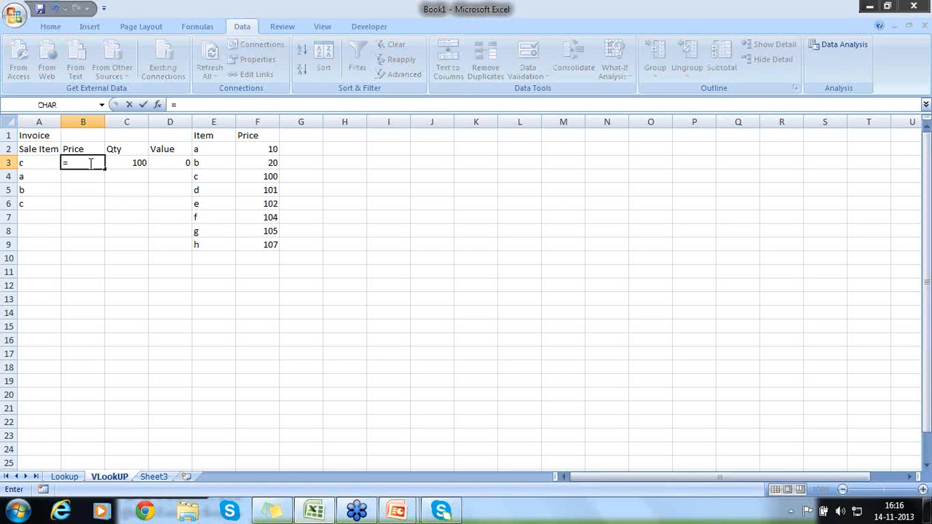
pyautogui.write('vl')
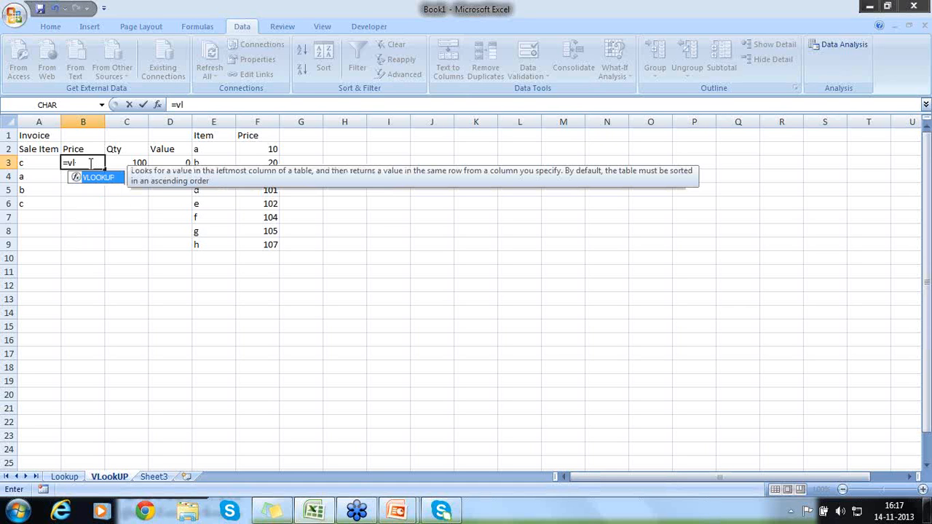
pyautogui.write('ookup')
pyautogui.write('(')
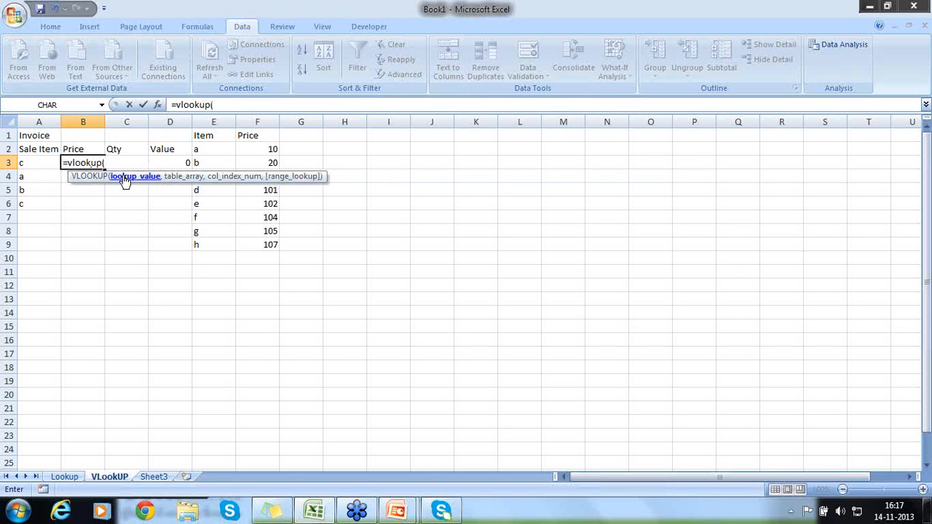
pyautogui.click(41, 162)
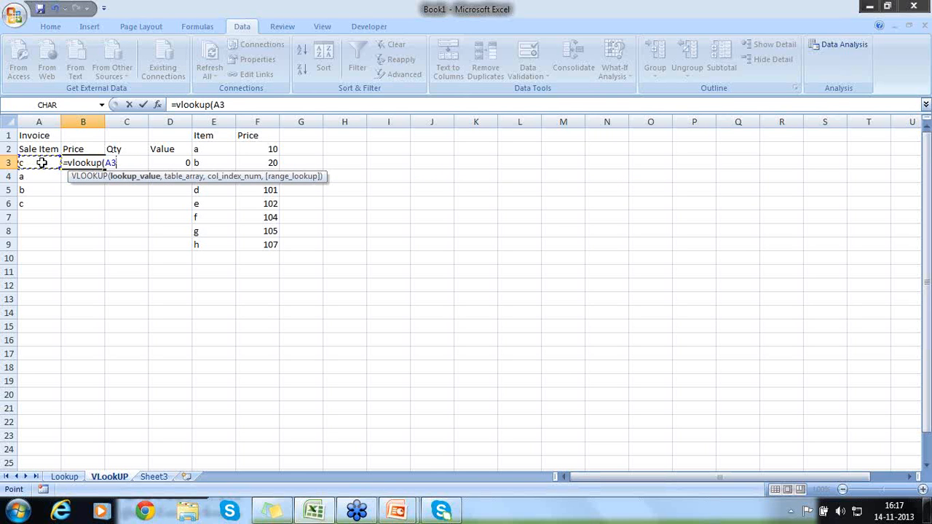
pyautogui.write(',')
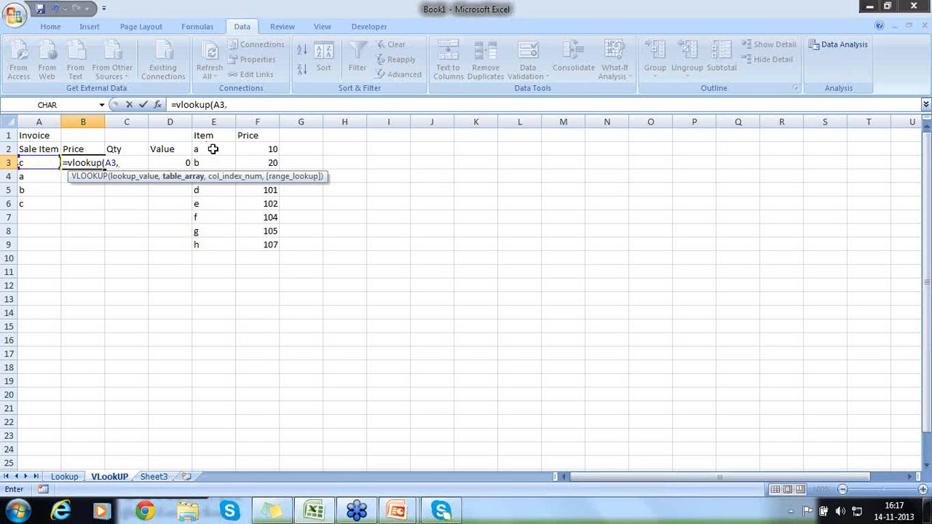
pyautogui.moveTo(212, 148); pyautogui.dragTo(263, 239)
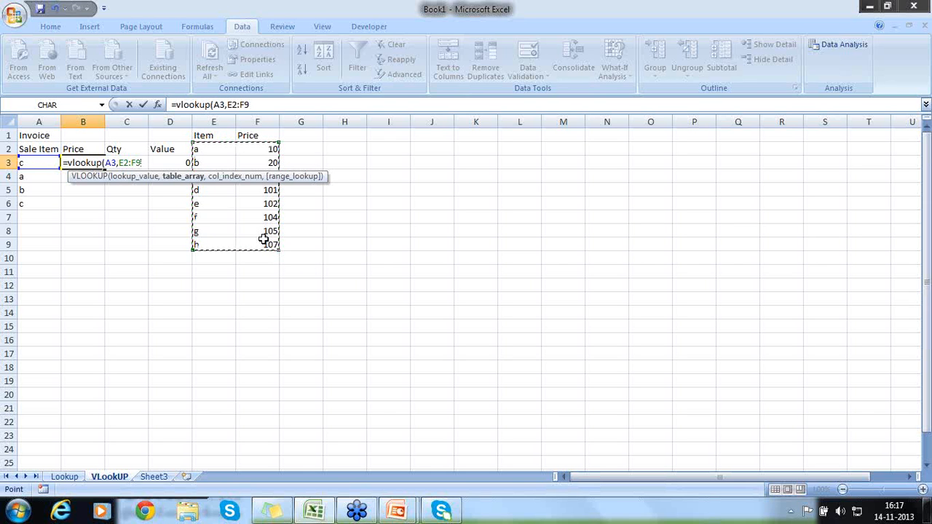
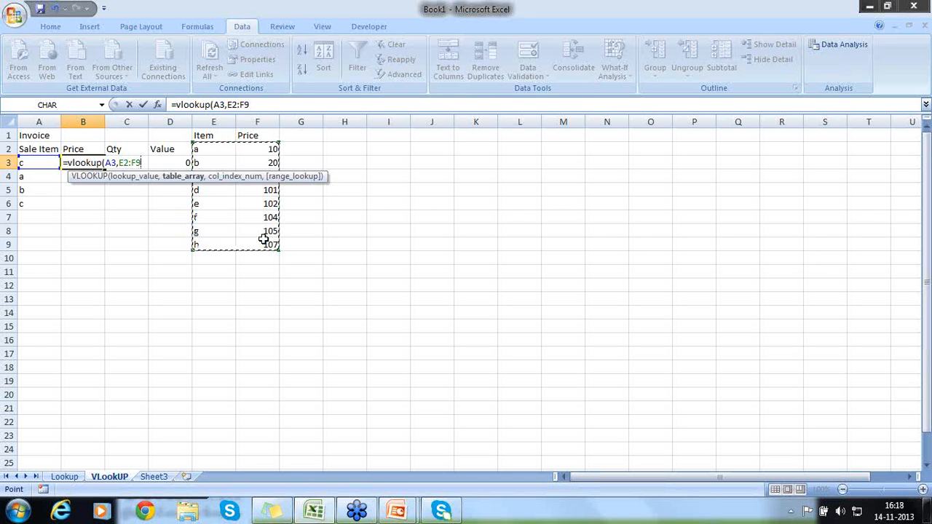
pyautogui.write(',')
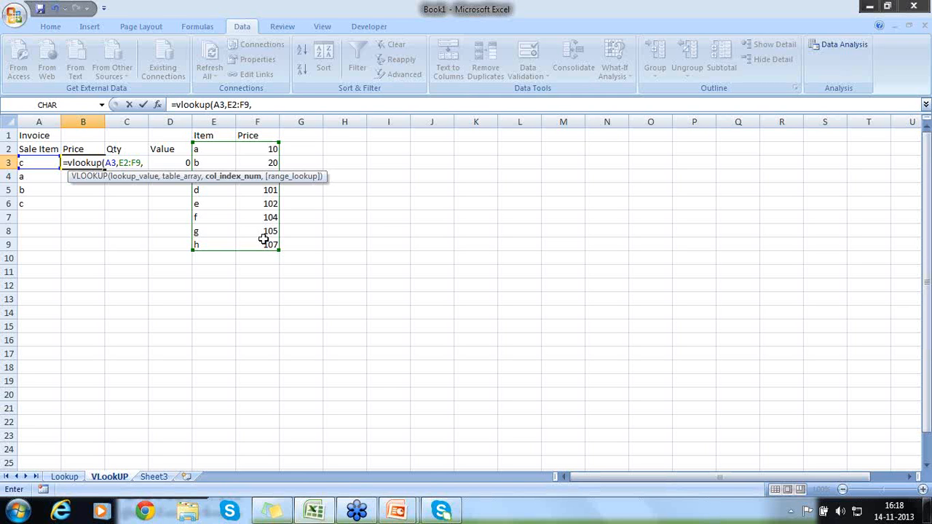
pyautogui.write('2')
pyautogui.write(',')
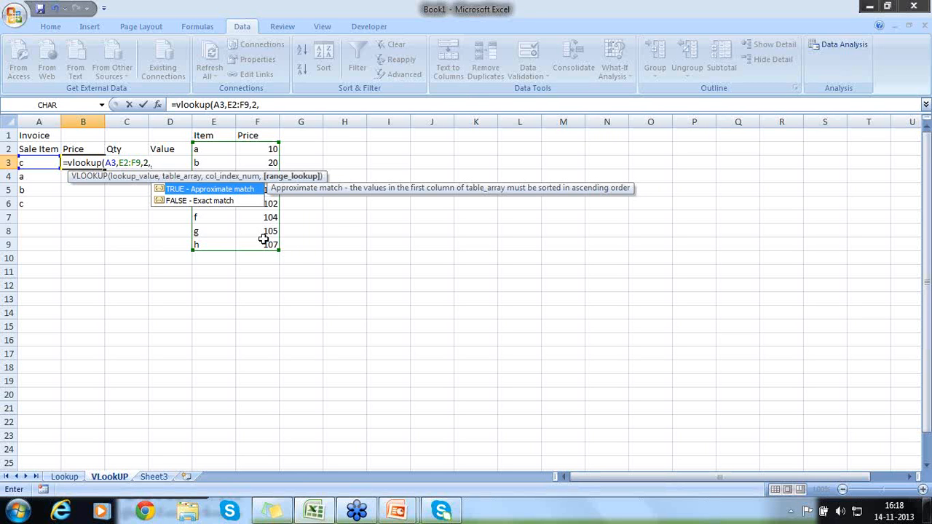
pyautogui.write('False)')
pyautogui.press('Return')
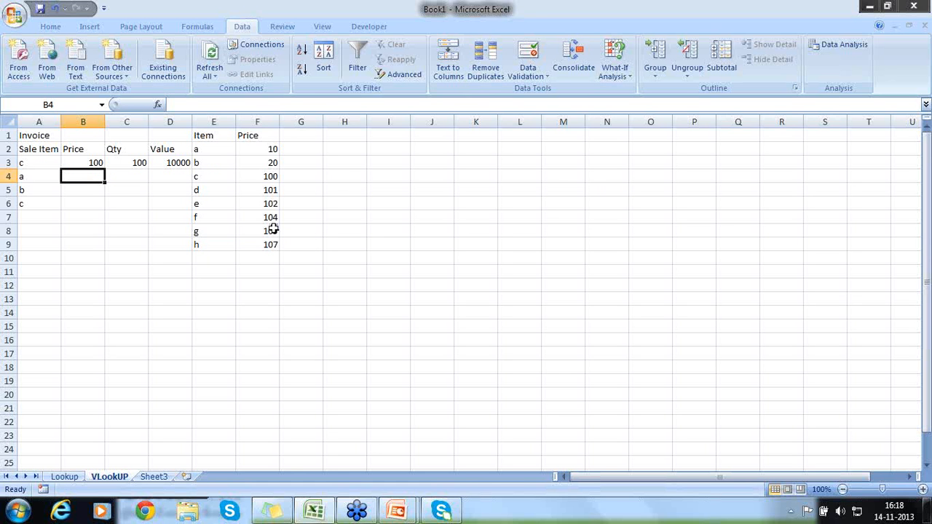
# Add a discount column in G1 with 10%, 5%, 2% and 3% for items a to d in G2:G5.
pyautogui.click(308, 138)
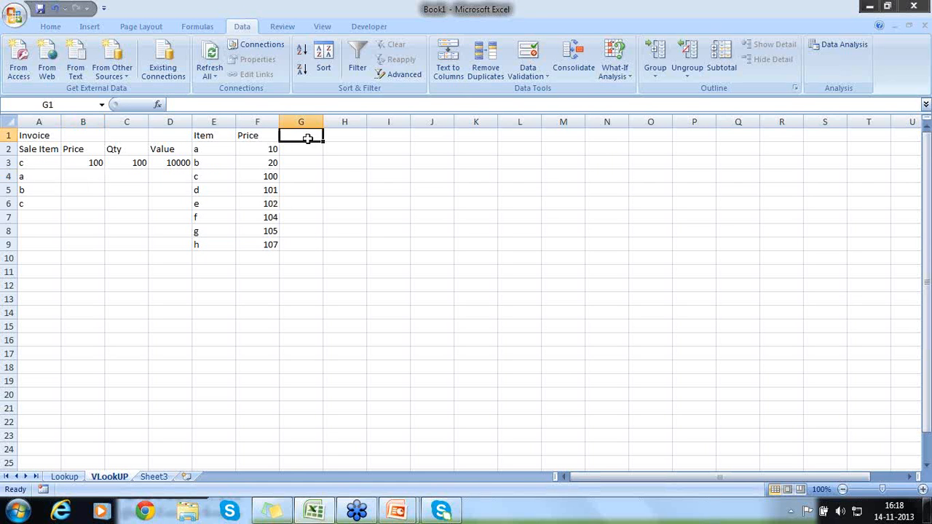
pyautogui.write('discount')
pyautogui.press('Return')
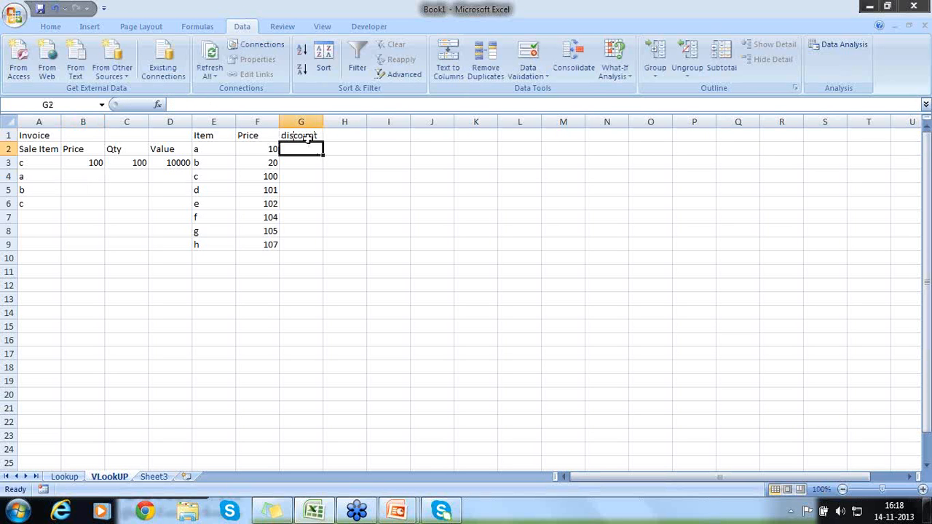
pyautogui.write('10%')
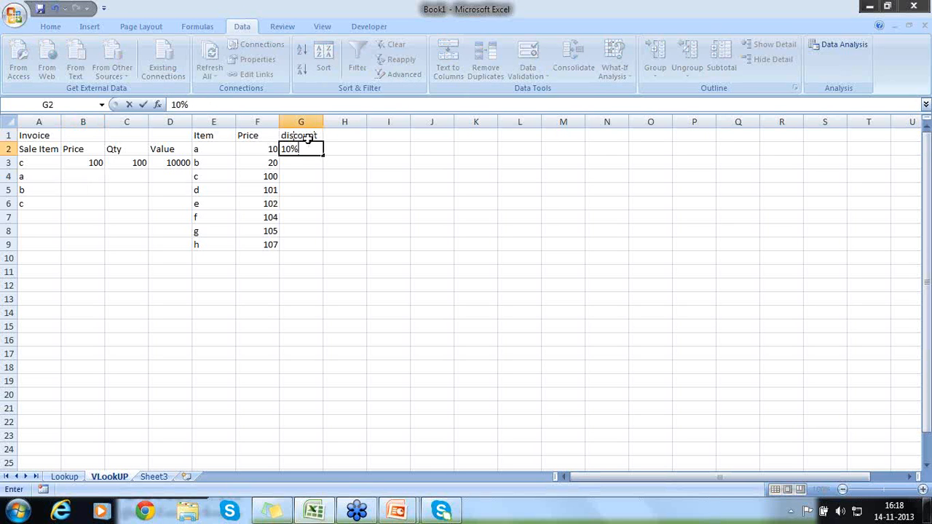
pyautogui.press('Return')
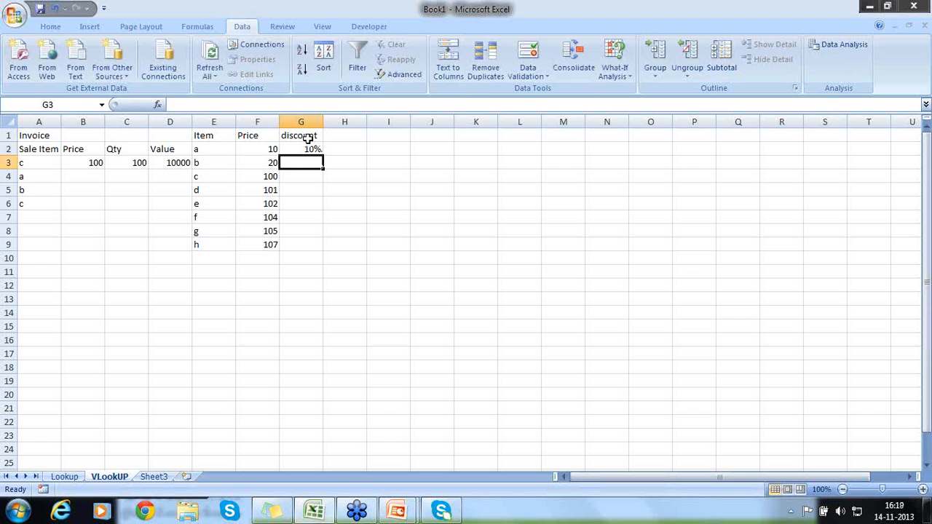
pyautogui.write('5%')
pyautogui.write('2%')
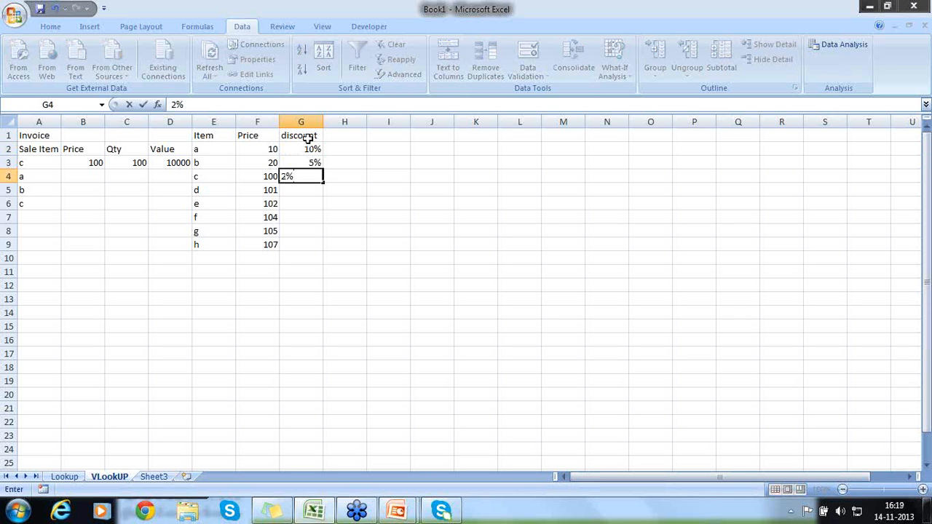
pyautogui.press('Return')
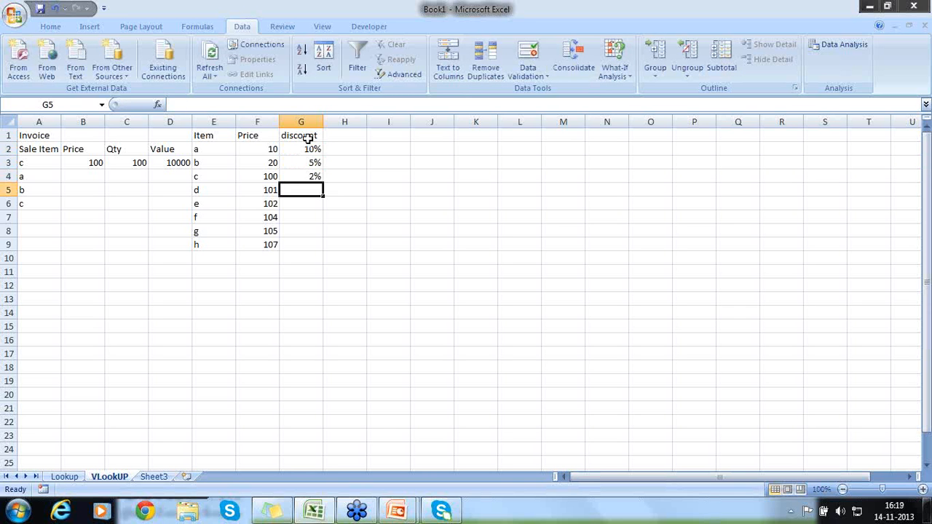
pyautogui.write('3%')
pyautogui.press('Return')
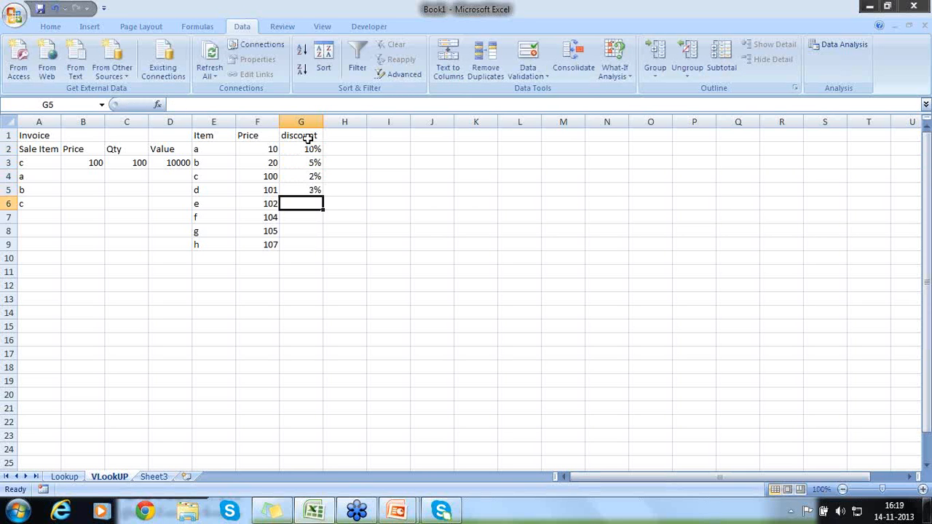
# Enter the discounts 6%, 20%, 6% and 8% for items e to h in G6:G9.
pyautogui.write('6%')
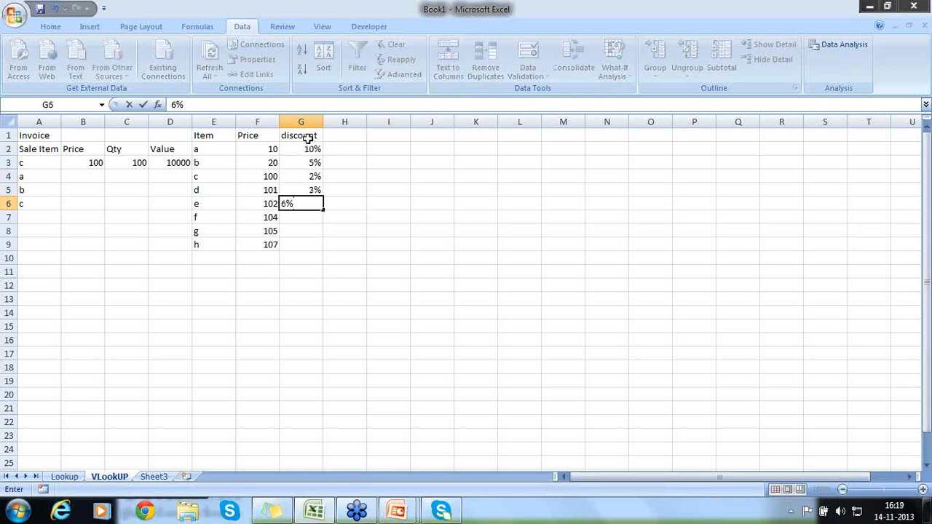
pyautogui.press('Return')
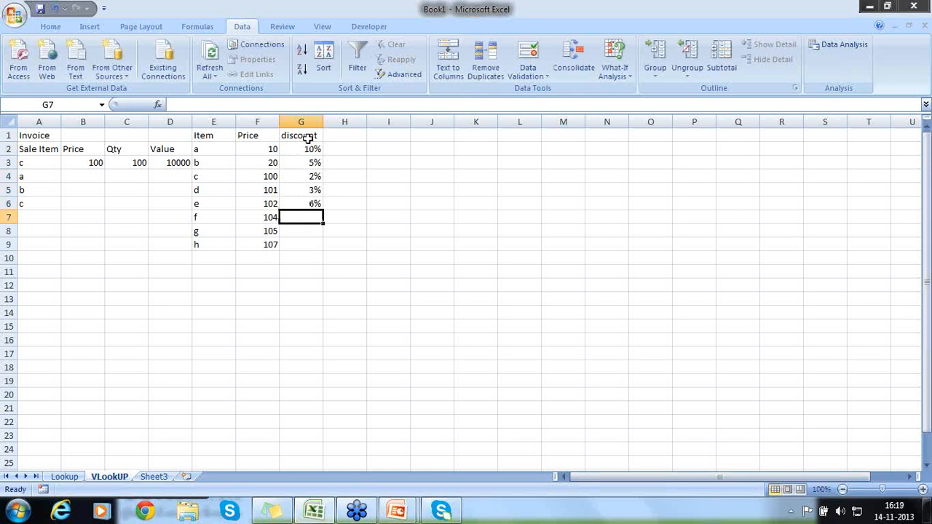
pyautogui.write('20$')
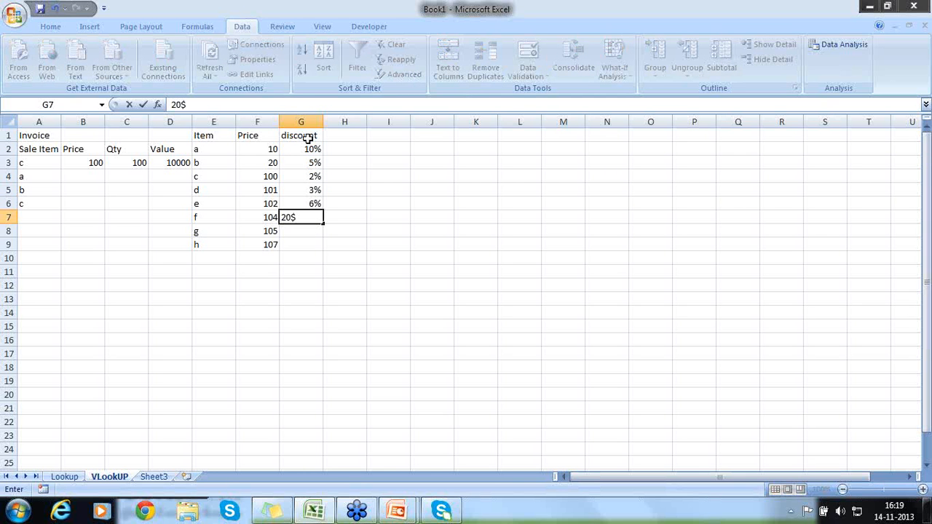
pyautogui.press('BackSpace')
pyautogui.write('%')
pyautogui.press('Return')
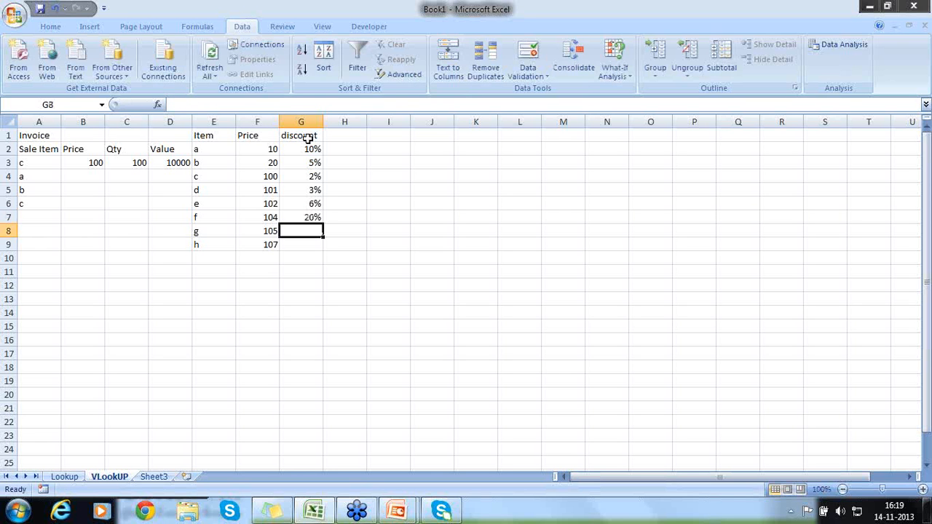
pyautogui.write('6%')
pyautogui.press('Return')
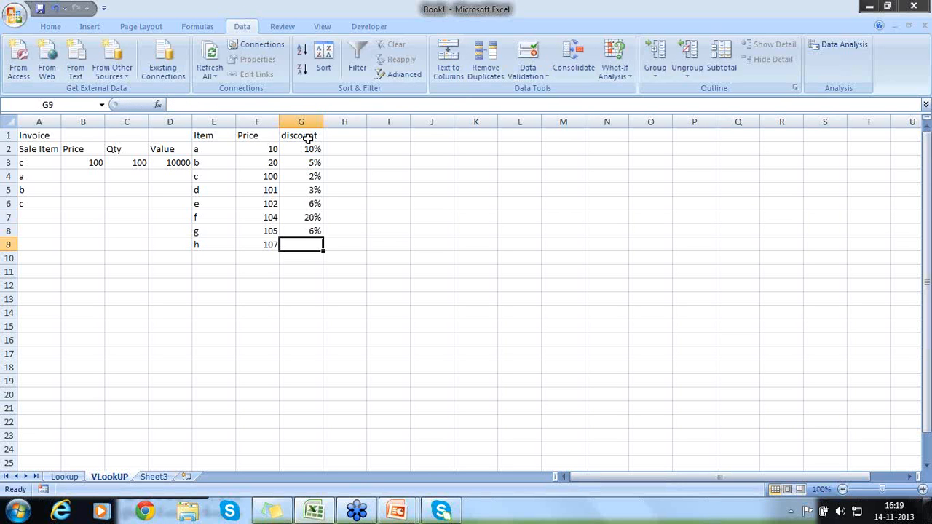
pyautogui.write('8%')
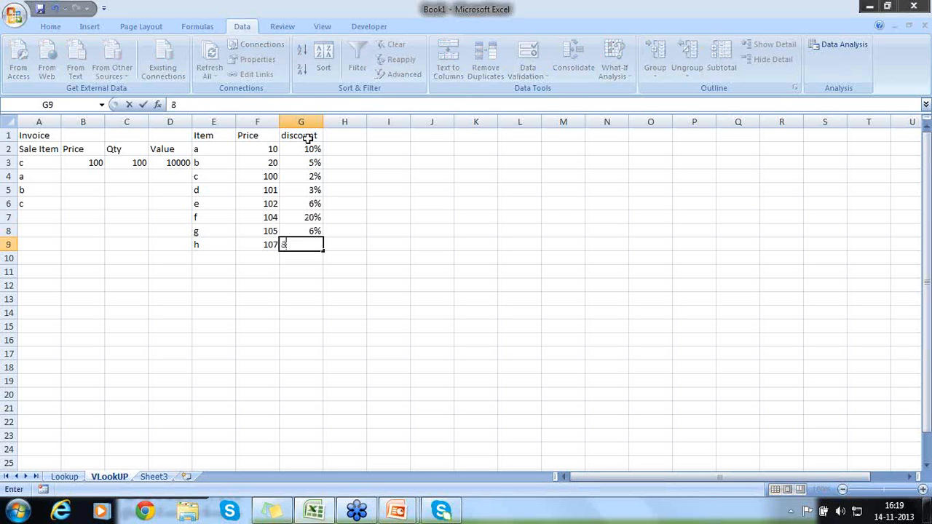
pyautogui.press('Return')
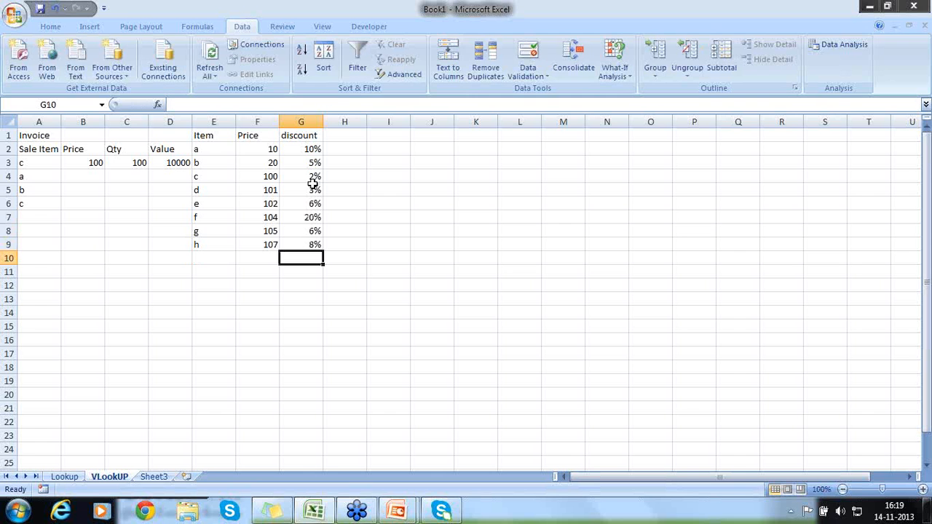
# Insert a blank column before the Value column and move the Qty heading and quantity from C2:C3 to D2:D3.
pyautogui.click(167, 120)
pyautogui.rightClick(167, 120)
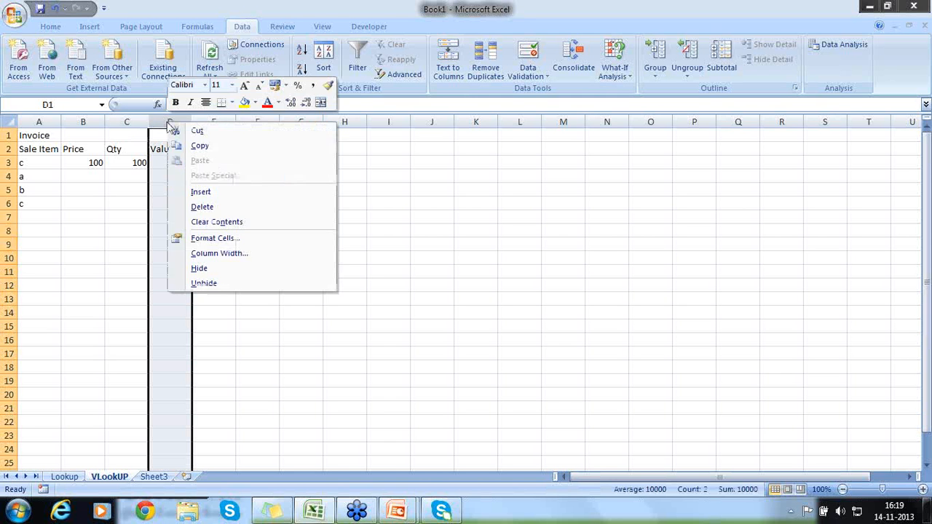
pyautogui.click(200, 192)
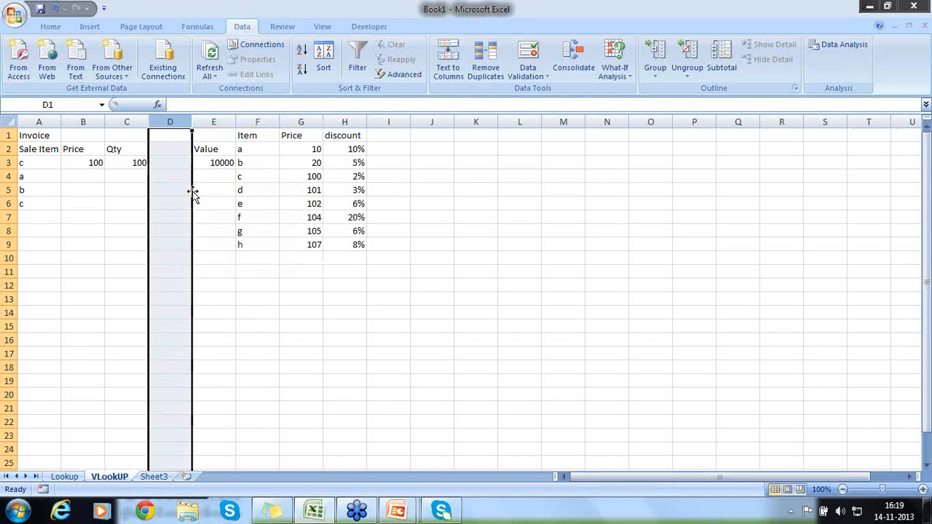
pyautogui.click(137, 161)
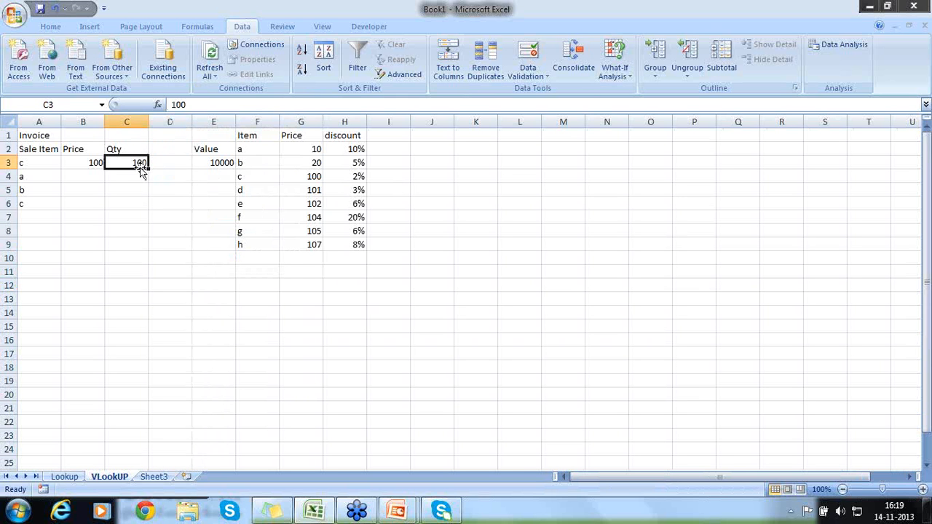
pyautogui.click(90, 162)
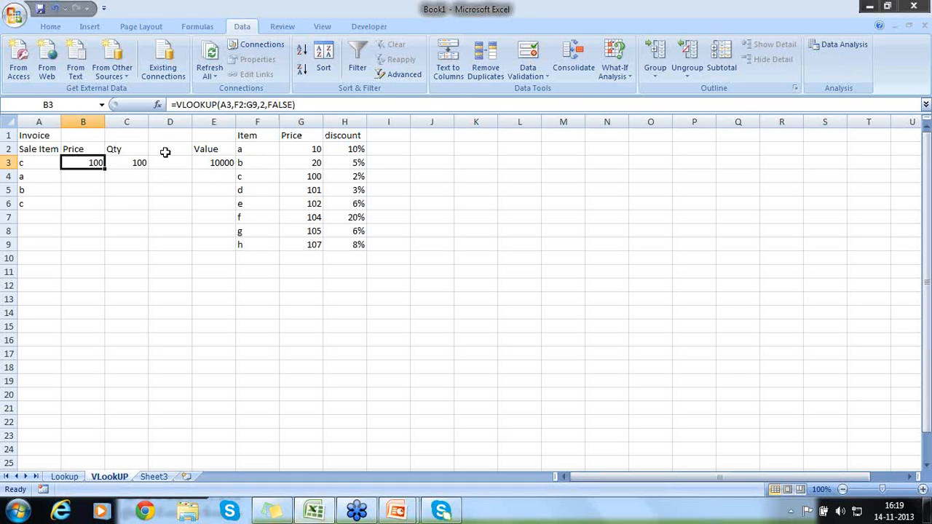
pyautogui.click(139, 148)
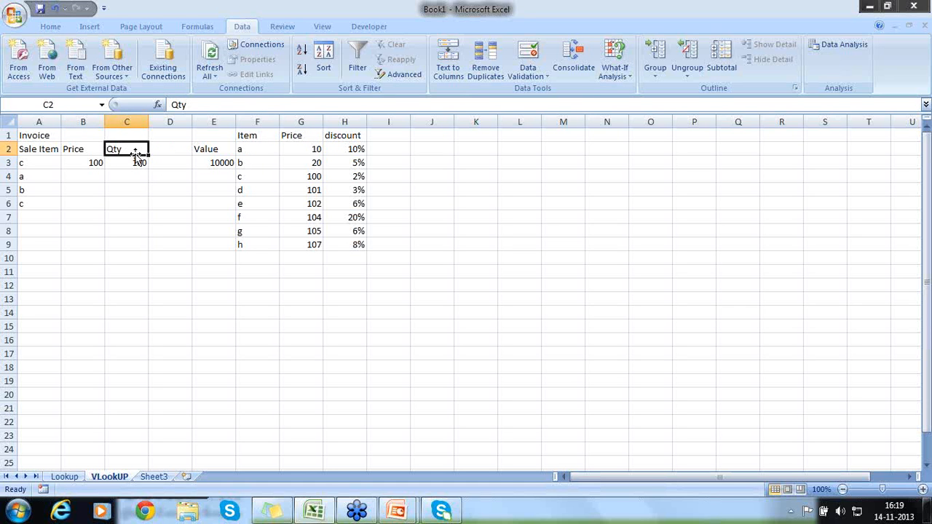
pyautogui.moveTo(133, 148); pyautogui.dragTo(193, 167)
# Add the heading Dis in C2 of the invoice.
pyautogui.click(139, 150)
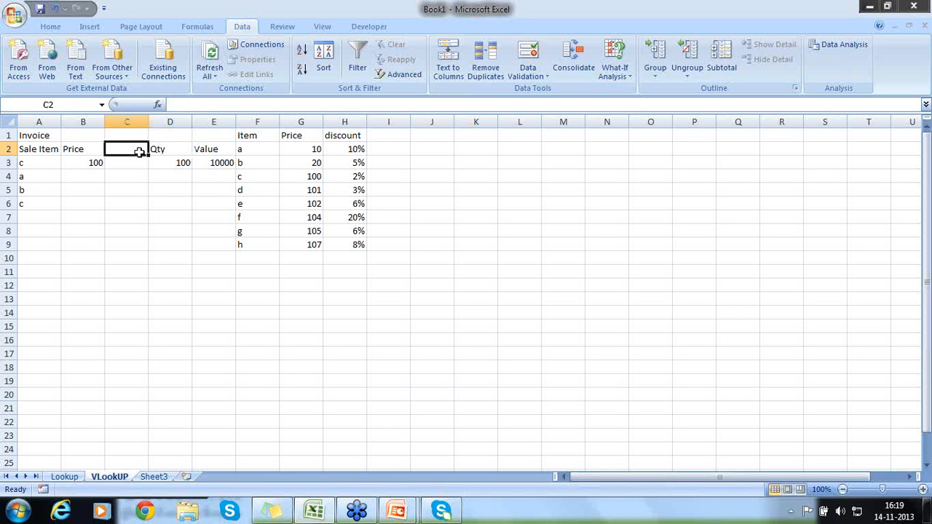
pyautogui.write('Dis')
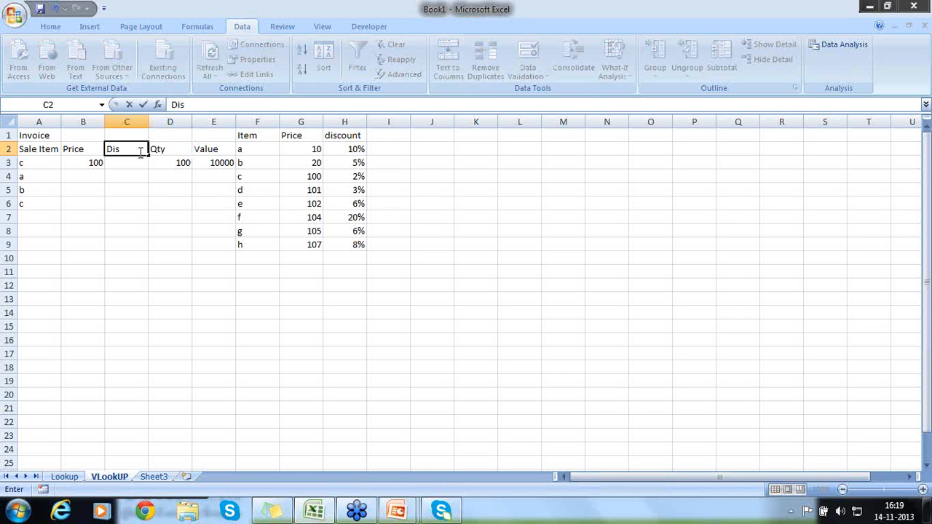
pyautogui.press('Return')
pyautogui.press('Right')
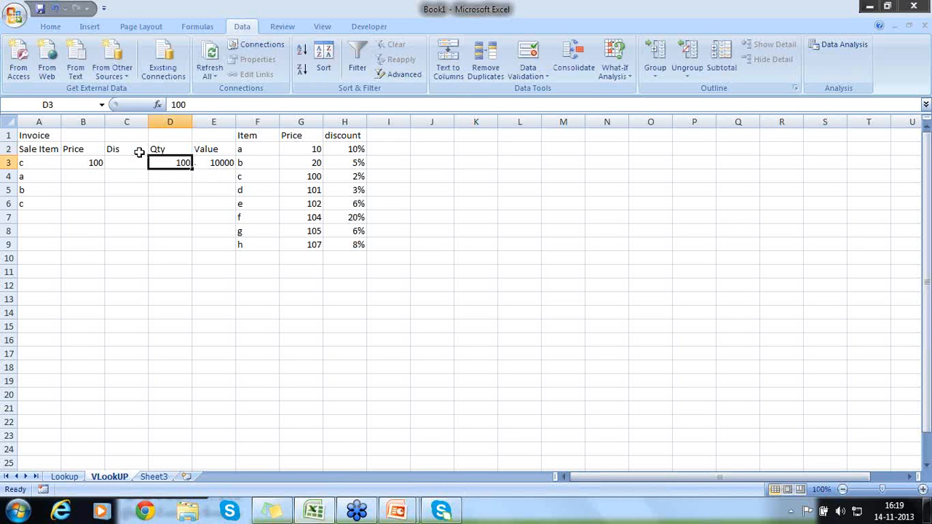
# Replace the invoice value formula in E3 with =D3(B3-B3*C3) to take the discount into account.
pyautogui.press('F2')
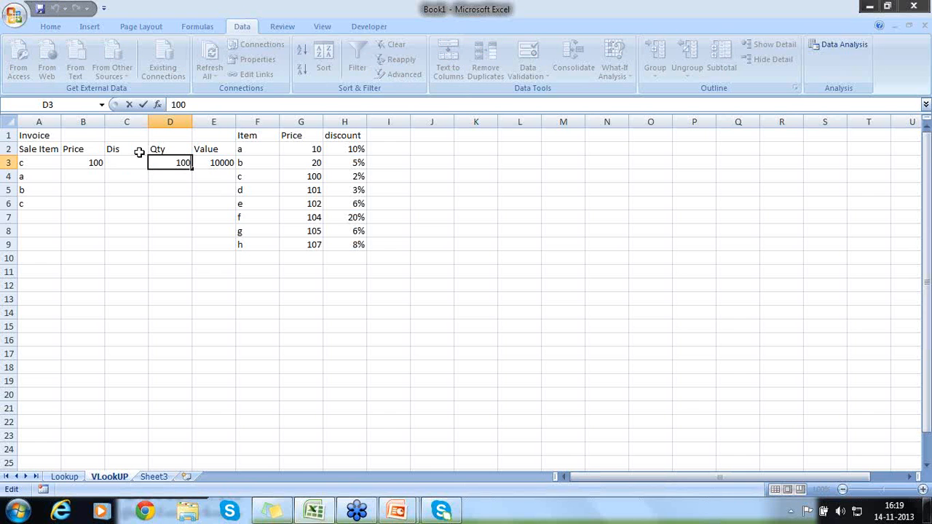
pyautogui.press('Return')
pyautogui.press('Up')
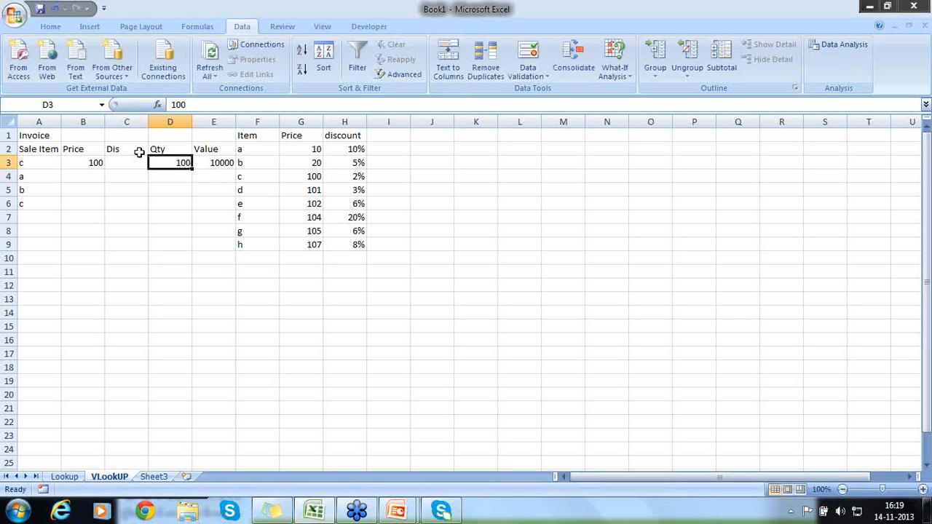
pyautogui.press('Right')
pyautogui.write('=')
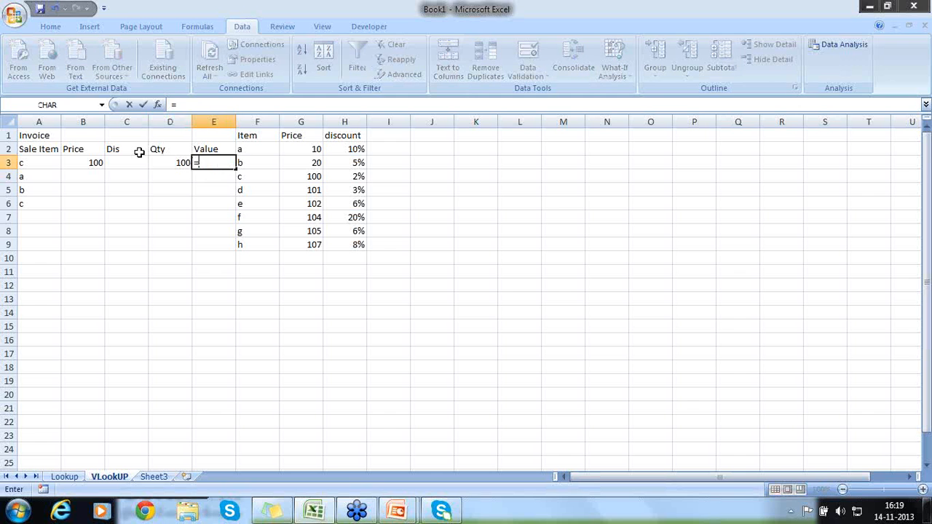
pyautogui.press('Left')
pyautogui.press('Left')
pyautogui.press('Left')
pyautogui.press('BackSpace')
pyautogui.press('BackSpace')
pyautogui.press('Left')
pyautogui.write('(')
pyautogui.press('Left')
pyautogui.press('Left')
pyautogui.press('Left')
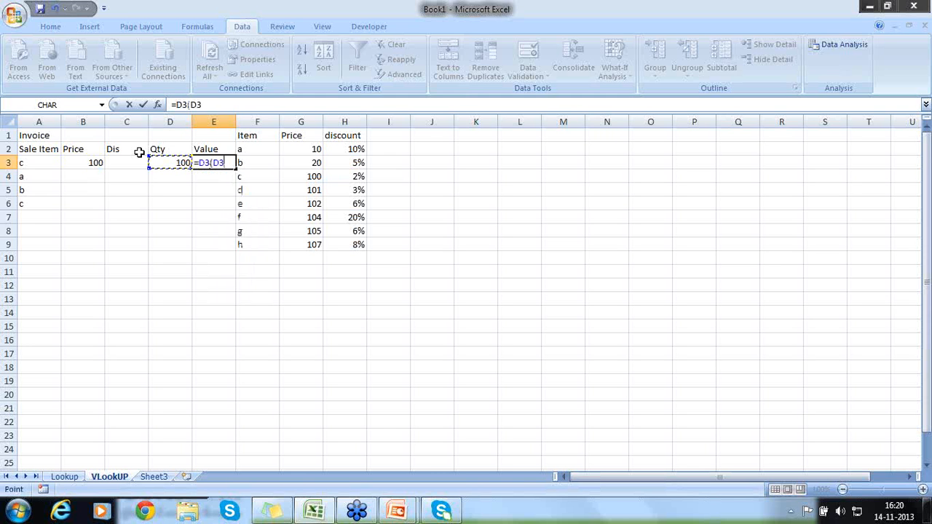
pyautogui.write('-')
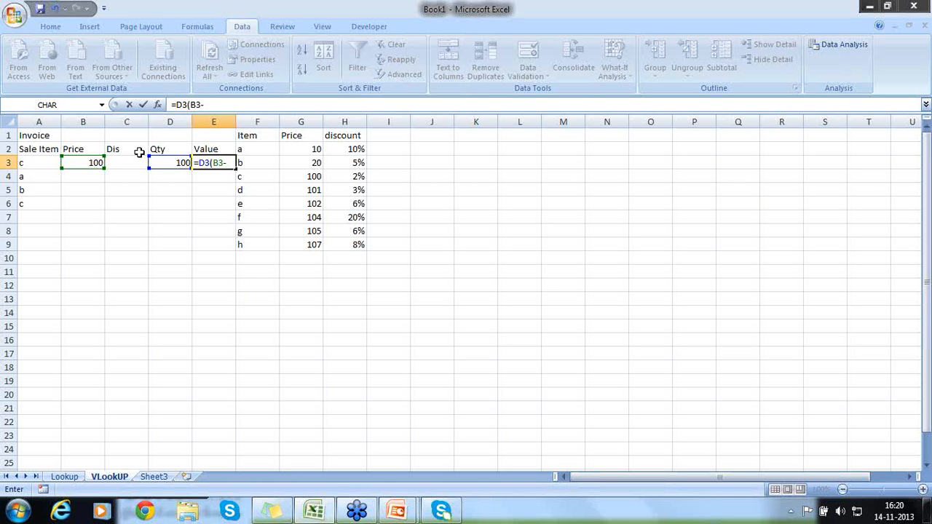
pyautogui.write('B3*')
pyautogui.press('Left')
pyautogui.press('Left')
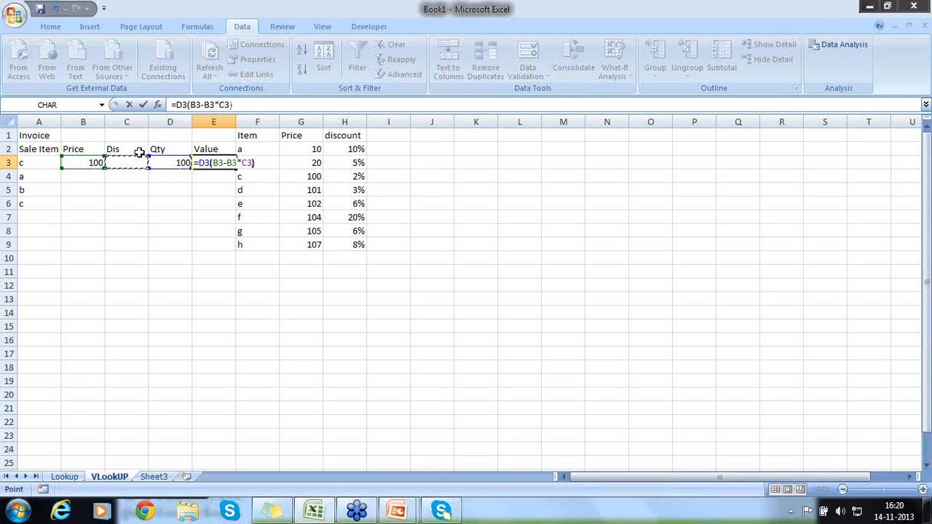
pyautogui.write(')')
pyautogui.press('Return')
pyautogui.press('Up')
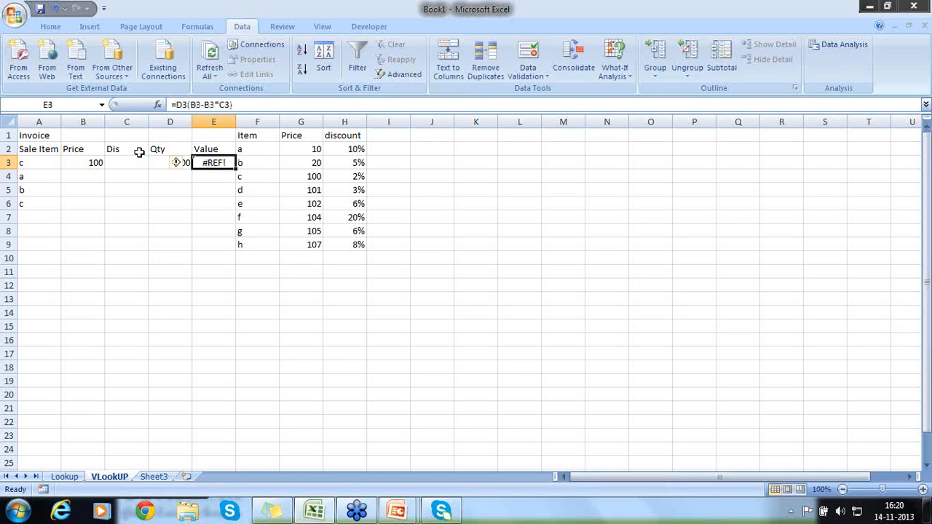
# Enter 0 as the discount for the first invoice line in C3.
pyautogui.press('Left')
pyautogui.press('Left')
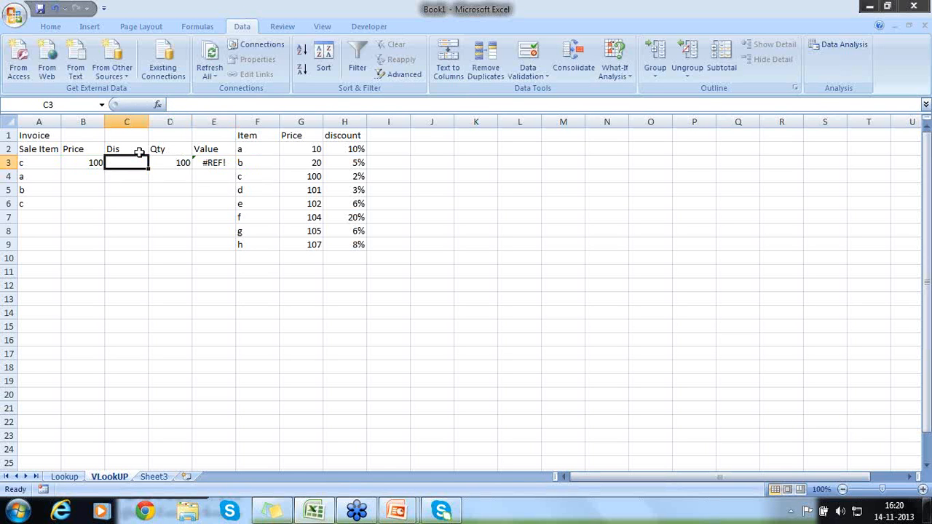
pyautogui.press('Right')
pyautogui.press('Right')
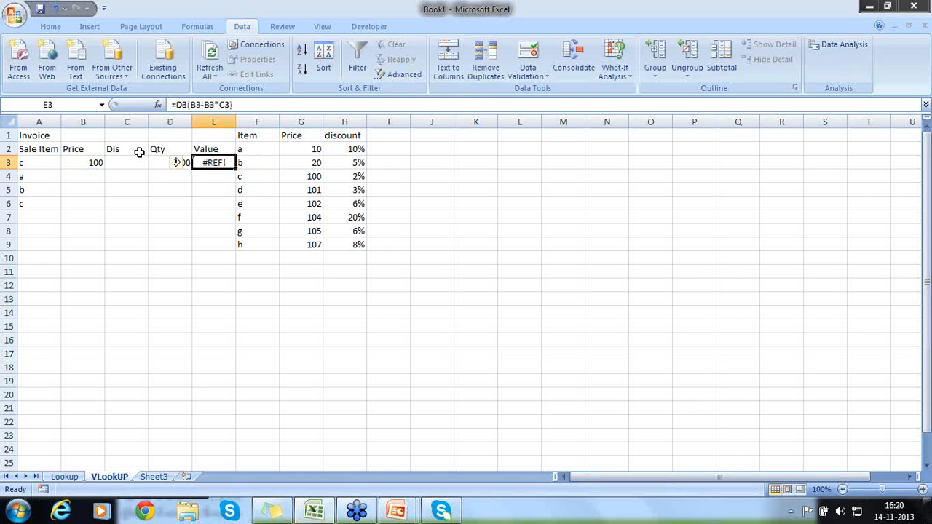
pyautogui.press('Left')
pyautogui.press('Left')
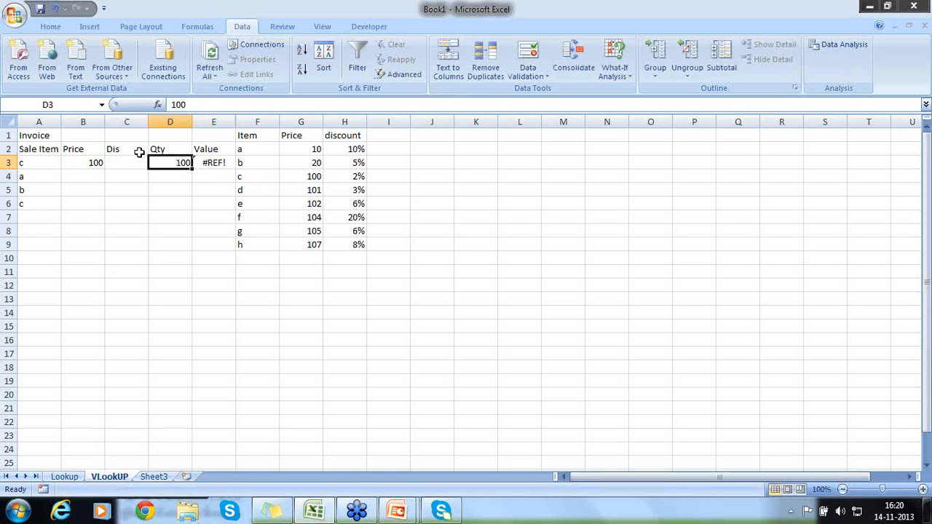
pyautogui.write('0')
pyautogui.press('Return')
# Enclose the B3*C3 term of the value formula in E3 in its own parentheses, giving =D3(B3-(B3*C3)).
pyautogui.press('Up')
pyautogui.press('Right')
pyautogui.press('Right')
pyautogui.press('F2')
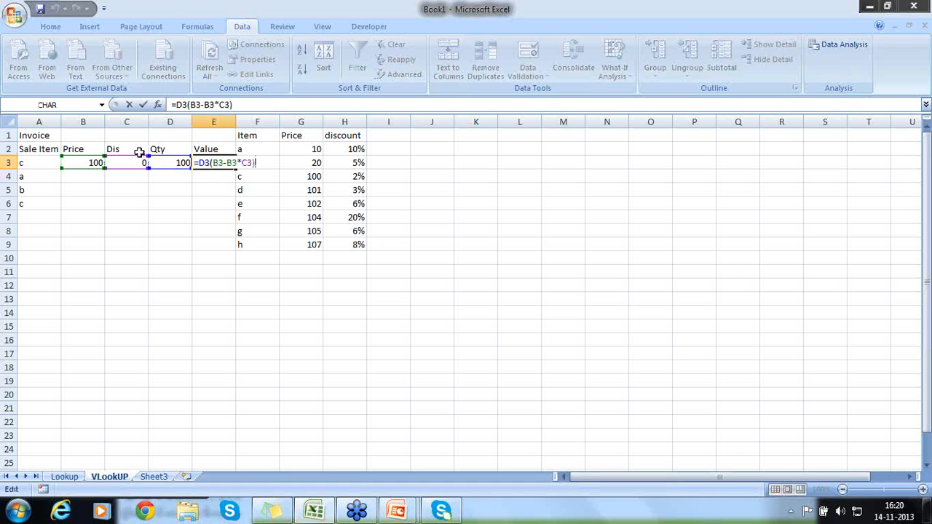
pyautogui.write('(')
pyautogui.press('Right')
pyautogui.press('Right')
pyautogui.press('Right')
pyautogui.press('Right')
pyautogui.press('Right')
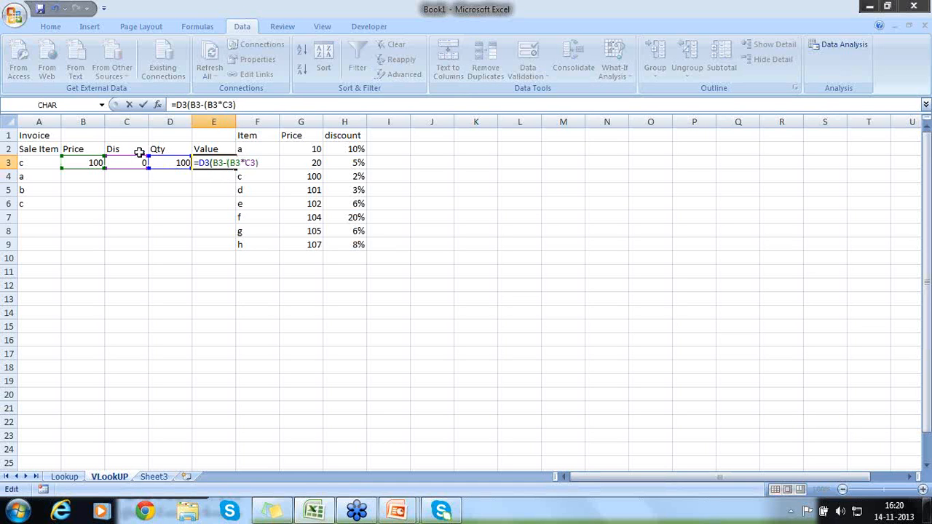
pyautogui.press('Return')
pyautogui.press('Up')
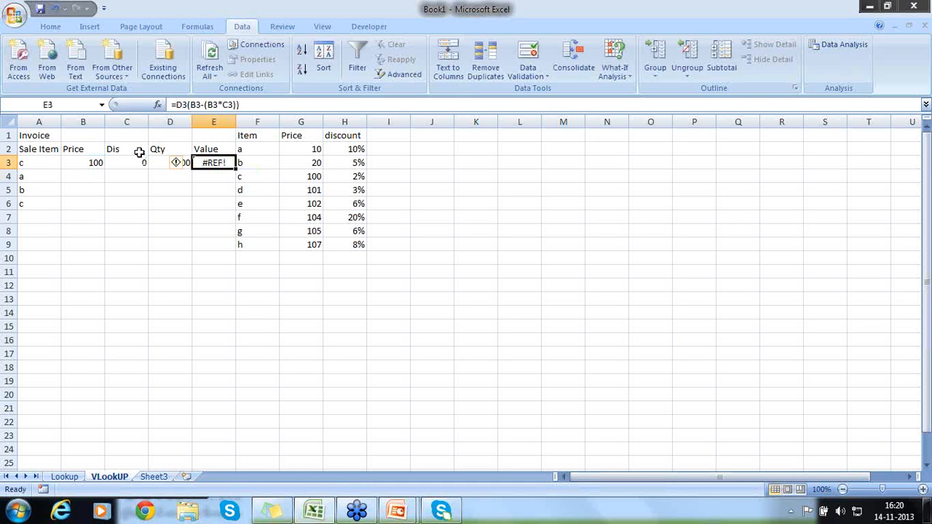
# Insert the missing multiplication sign after D3 in E3's formula so it reads =D3*(B3-(B3*C3)).
pyautogui.click(188, 104)
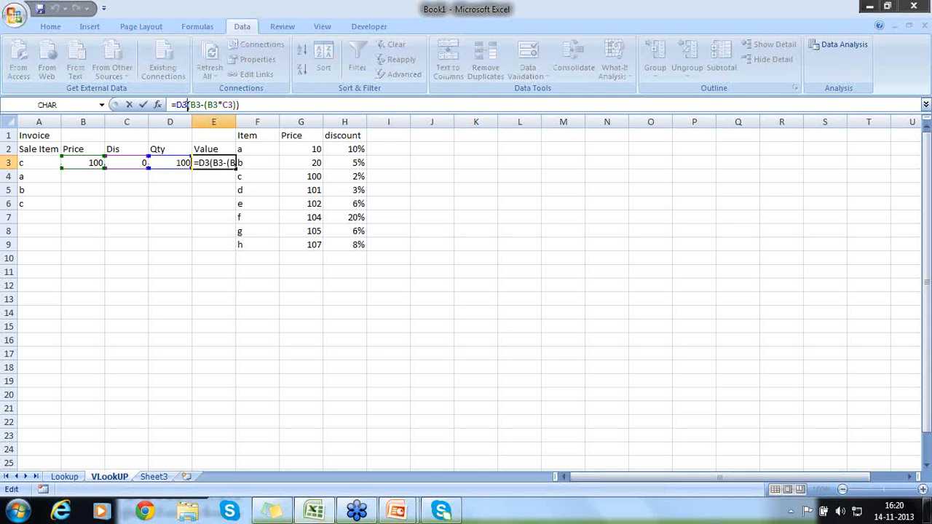
pyautogui.write('*')
pyautogui.press('Return')
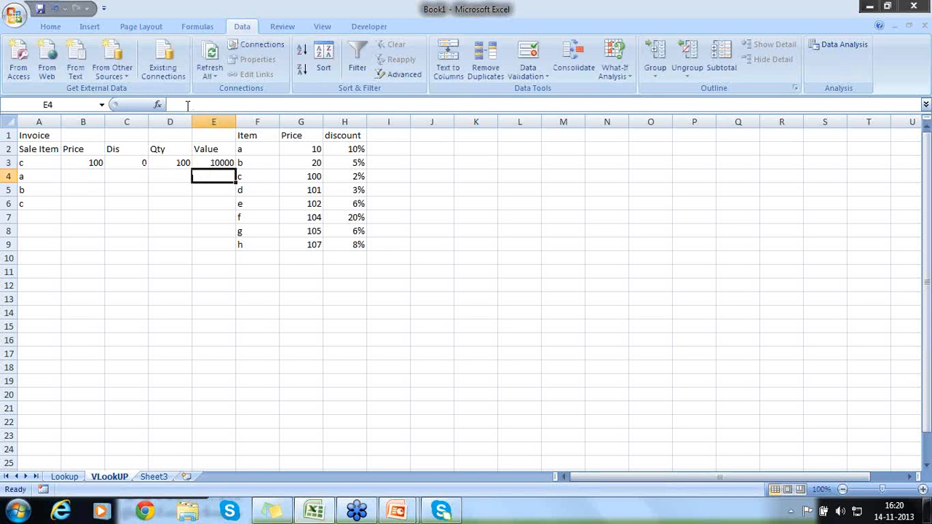
# Clear the discount value from C3.
pyautogui.press('Up')
pyautogui.press('Left')
pyautogui.press('Left')
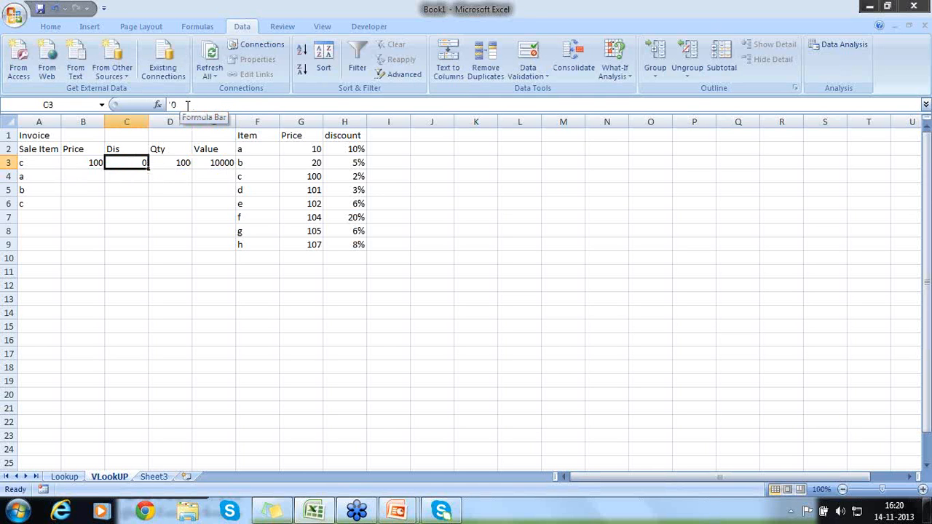
pyautogui.press('Delete')
pyautogui.press('Return')
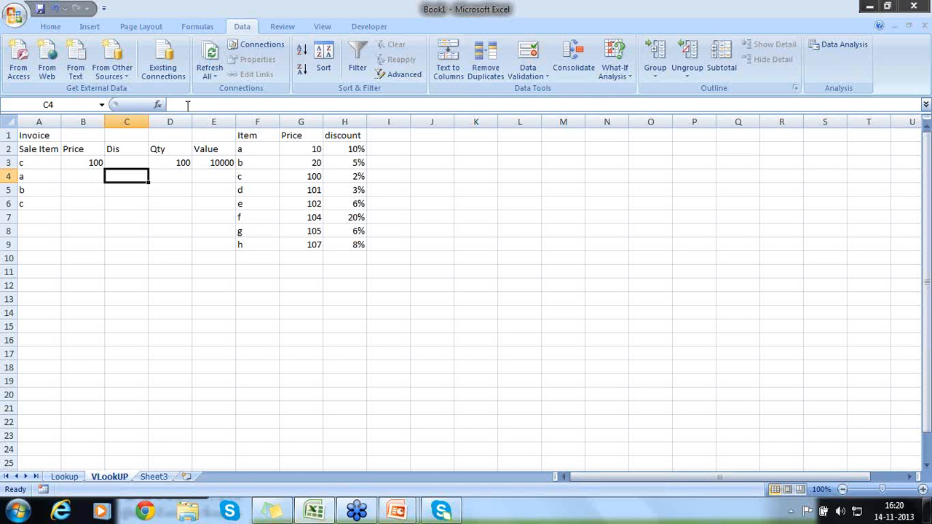
# Enter the price lookup for the first invoice line in B3 as =VLOOKUP(A3,F2:H9,2,FALSE).
pyautogui.click(77, 164)
pyautogui.click(111, 163)
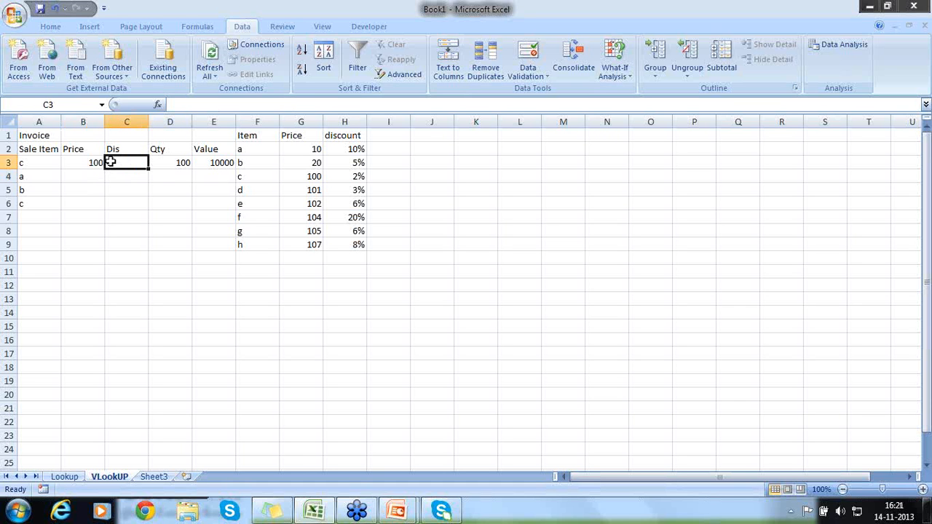
pyautogui.click(79, 162)
pyautogui.write('=')
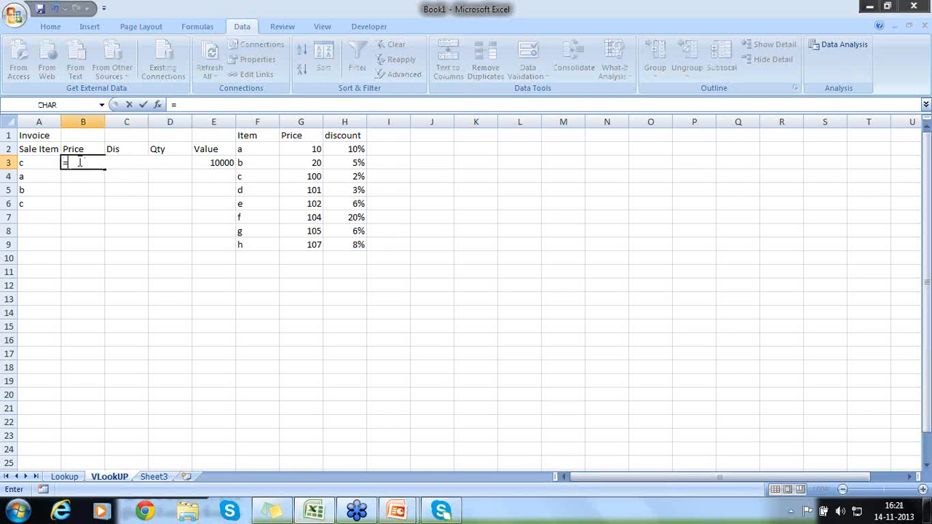
pyautogui.write('Vlo')
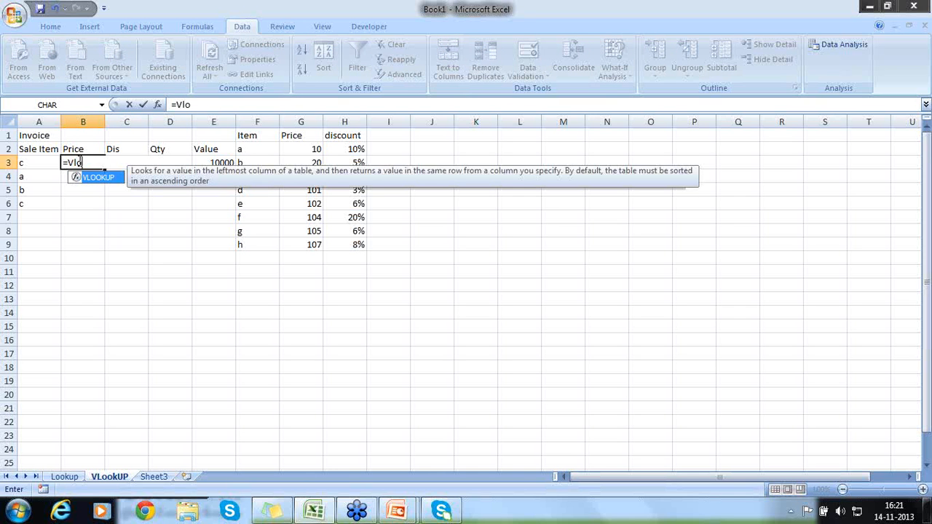
pyautogui.write('okup(')
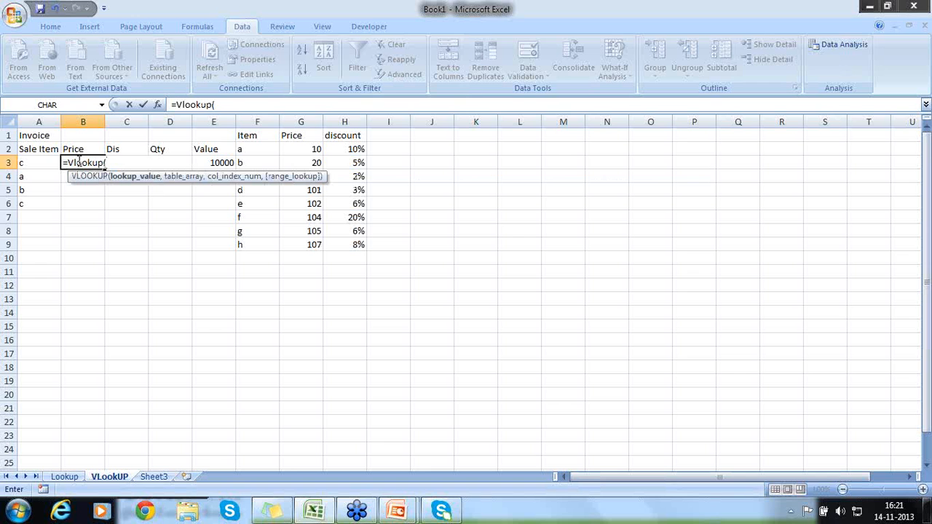
pyautogui.click(45, 163)
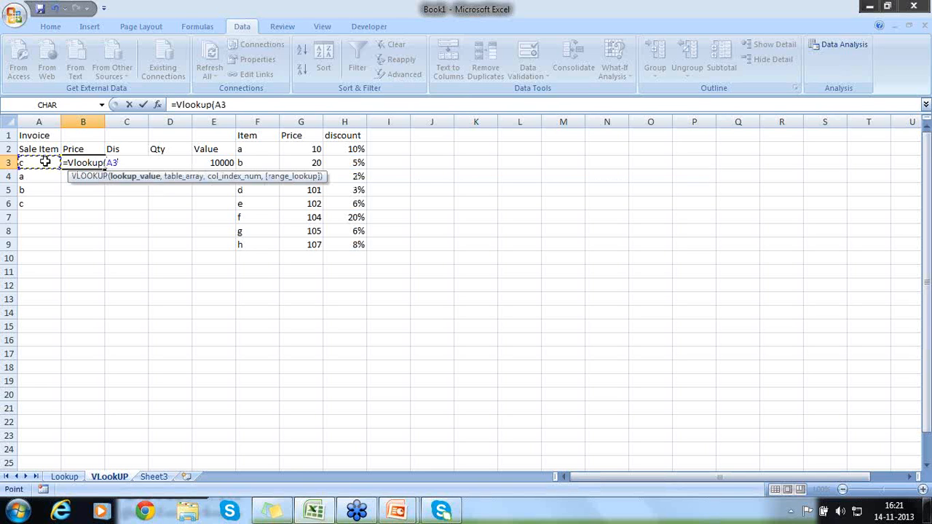
pyautogui.write(',')
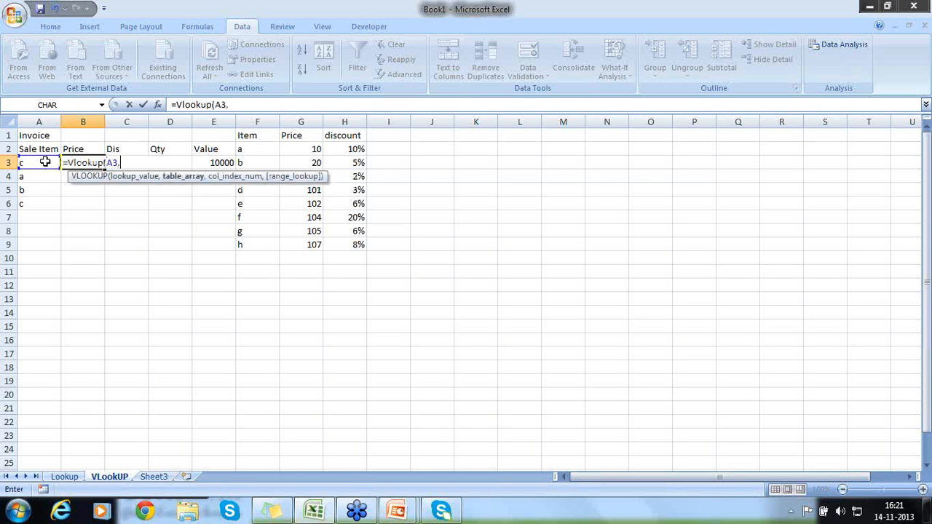
pyautogui.moveTo(248, 155); pyautogui.dragTo(353, 242)
pyautogui.write(',')
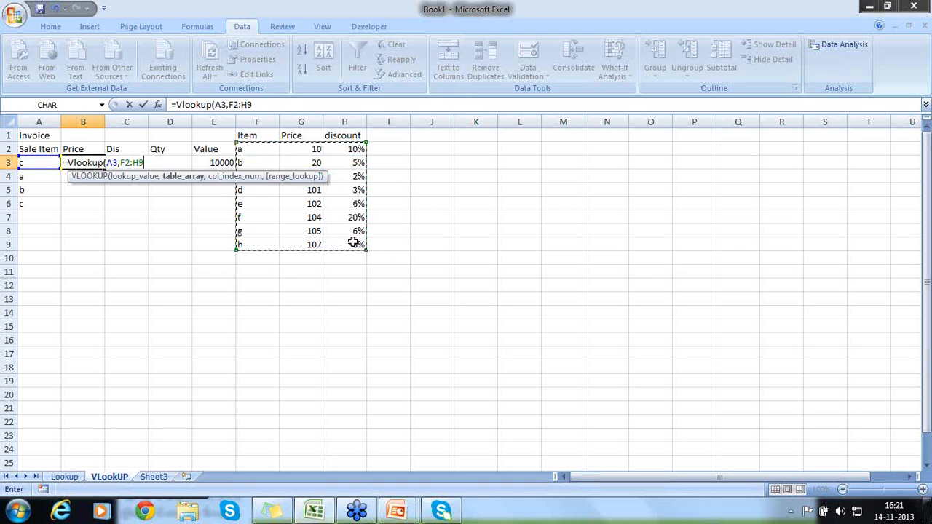
pyautogui.write('2')
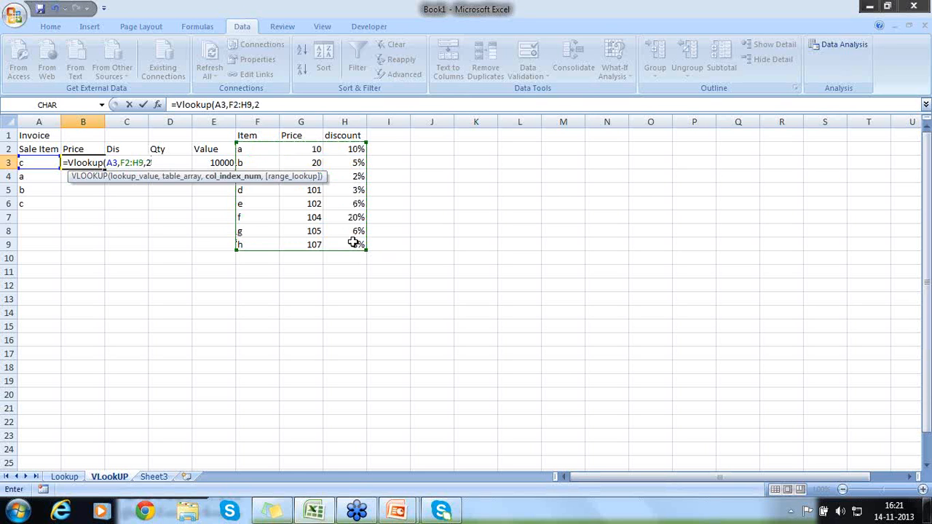
pyautogui.write(',')
pyautogui.write('Fa')
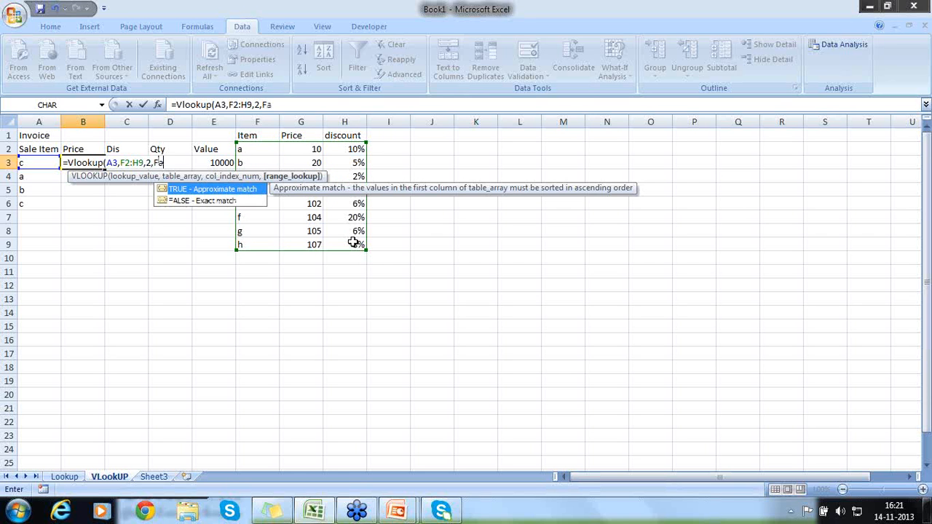
pyautogui.write('lse)')
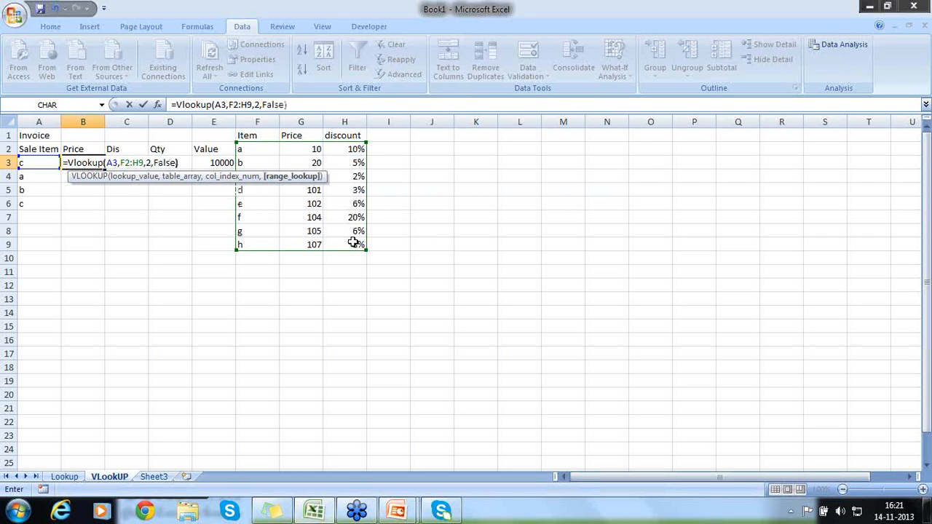
pyautogui.press('Return')
# Enter the discount lookup for the first invoice line in C3 as =VLOOKUP(A3,F2:H9,3,FALSE).
pyautogui.press('Up')
pyautogui.press('Right')
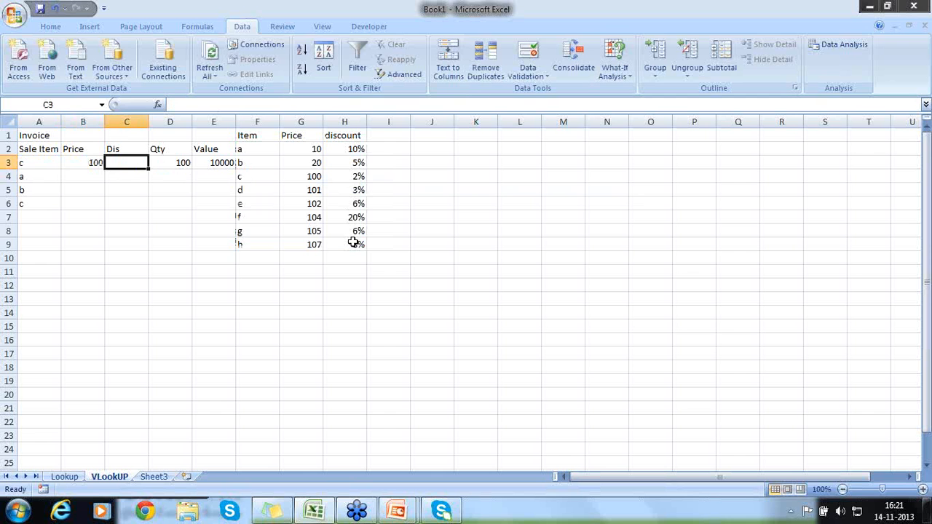
pyautogui.write('=Vloo')
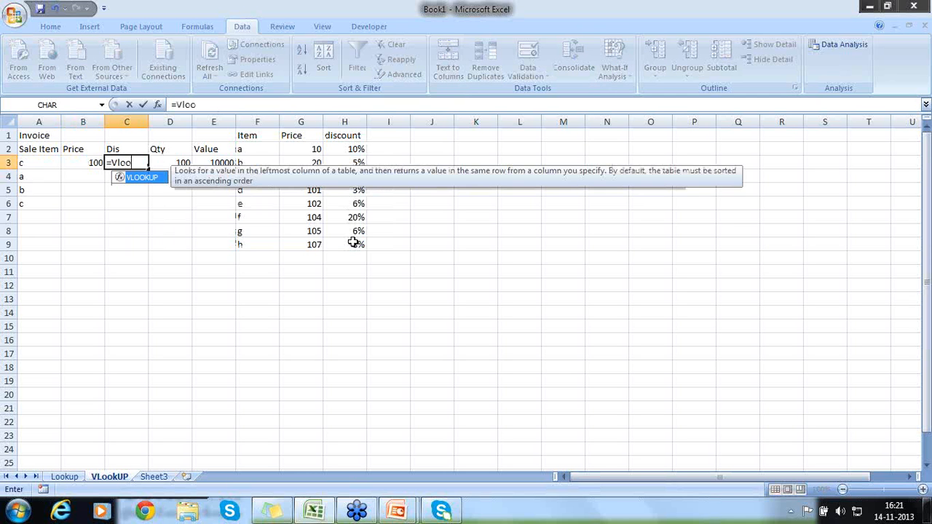
pyautogui.write('kup(')
pyautogui.press('Left')
pyautogui.press('Left')
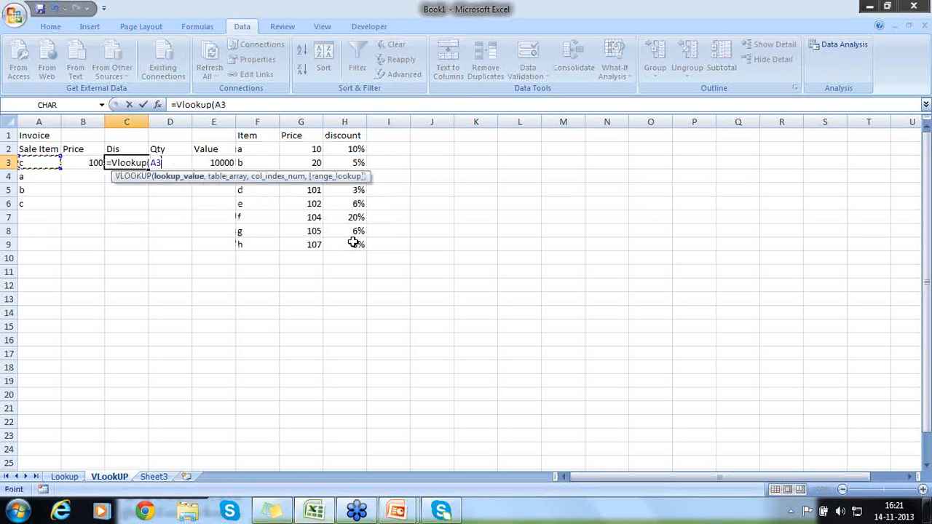
pyautogui.write(',')
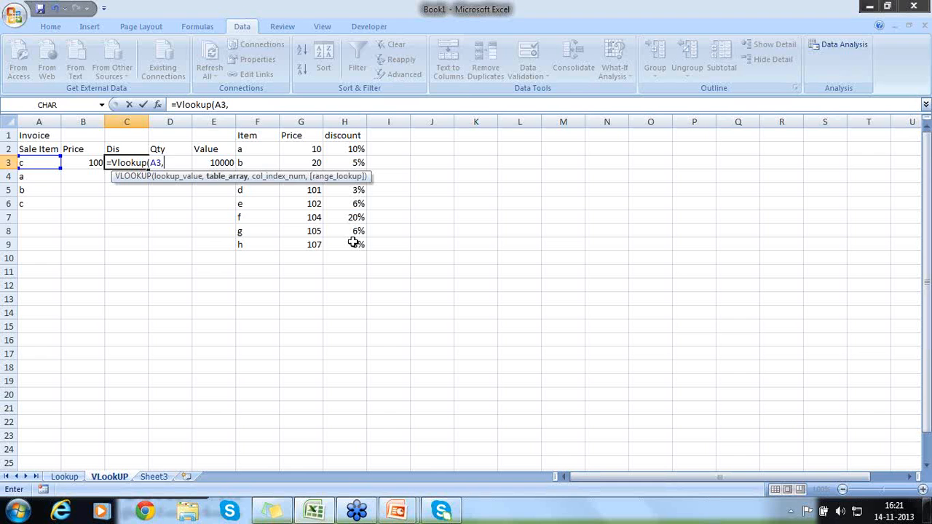
pyautogui.moveTo(268, 153); pyautogui.dragTo(350, 239)
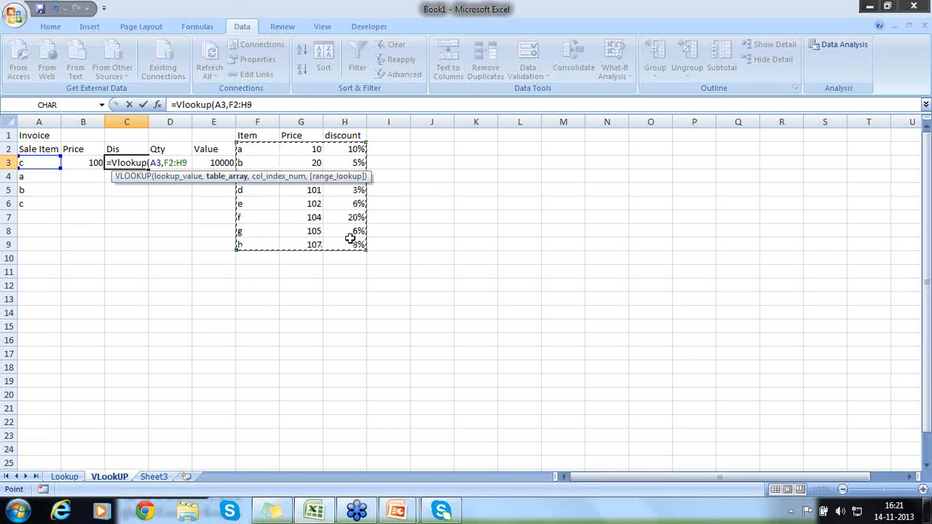
pyautogui.write(',')
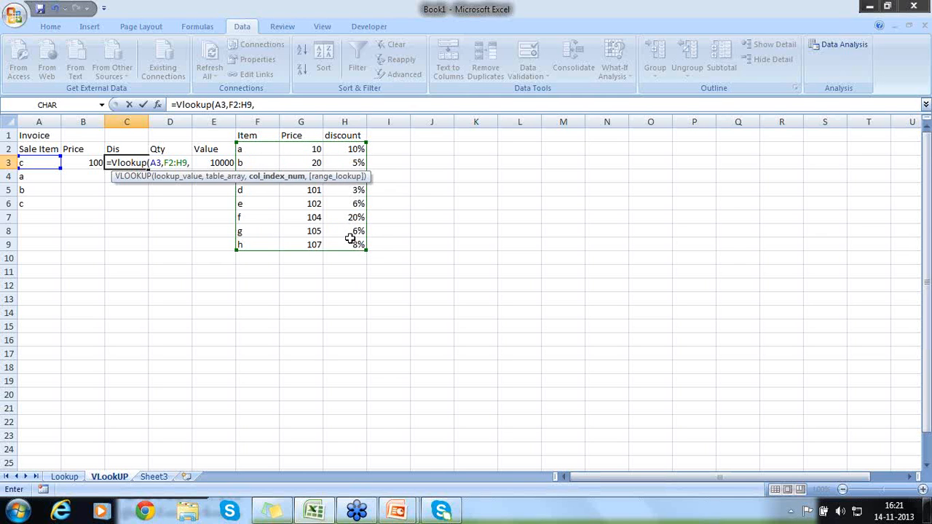
pyautogui.write('3')
pyautogui.write(',Fa')
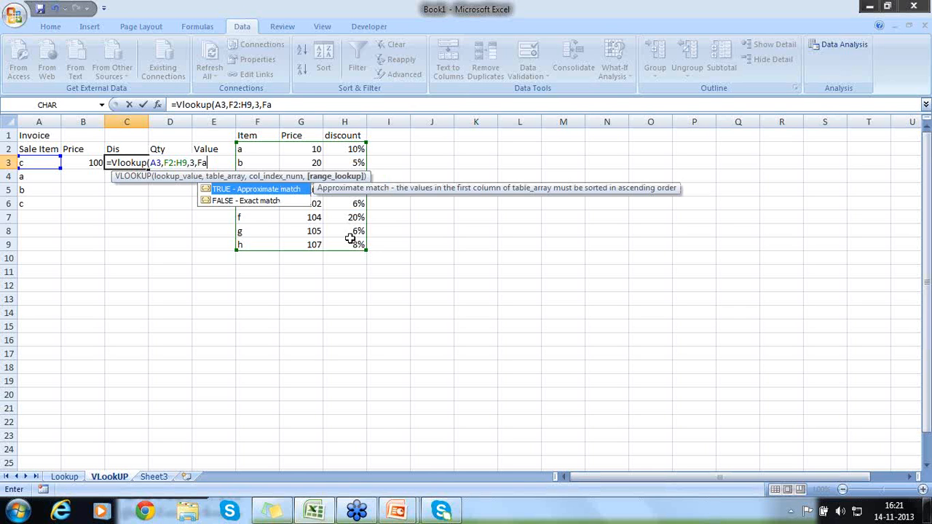
pyautogui.write('lse)')
pyautogui.press('Return')
pyautogui.press('Up')
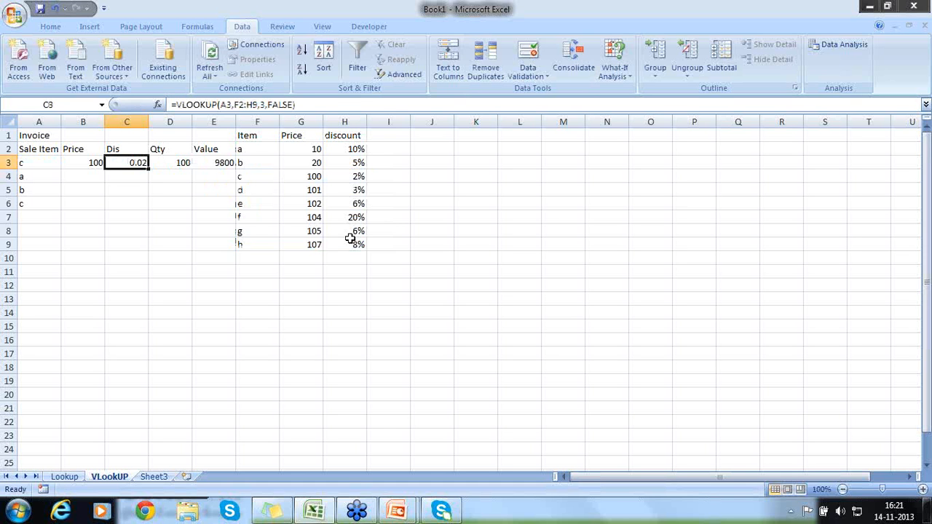
pyautogui.press('Right')
pyautogui.press('Right')
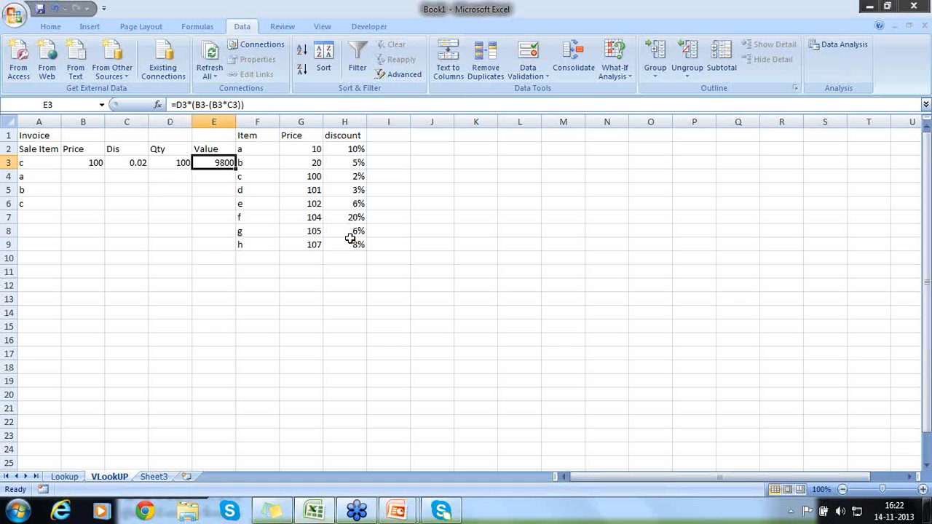
# Copy the first invoice line's price, discount, quantity and value cells B3:E3 down to rows 4 through 6.
pyautogui.click(95, 163)
pyautogui.hotkey('shift', 'Right')
pyautogui.hotkey('shift', 'Right')
pyautogui.hotkey('shift', 'Right')
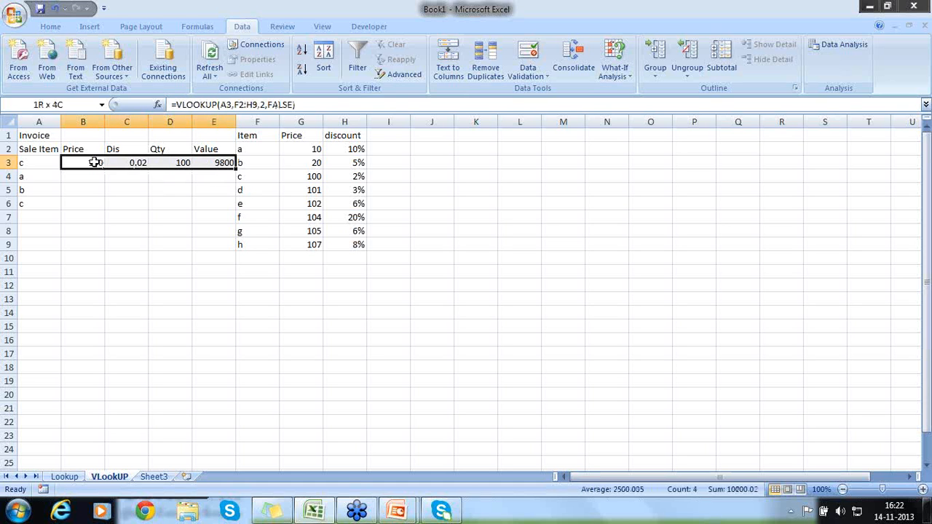
pyautogui.hotkey('ctrl', 'c')
pyautogui.press('Down')
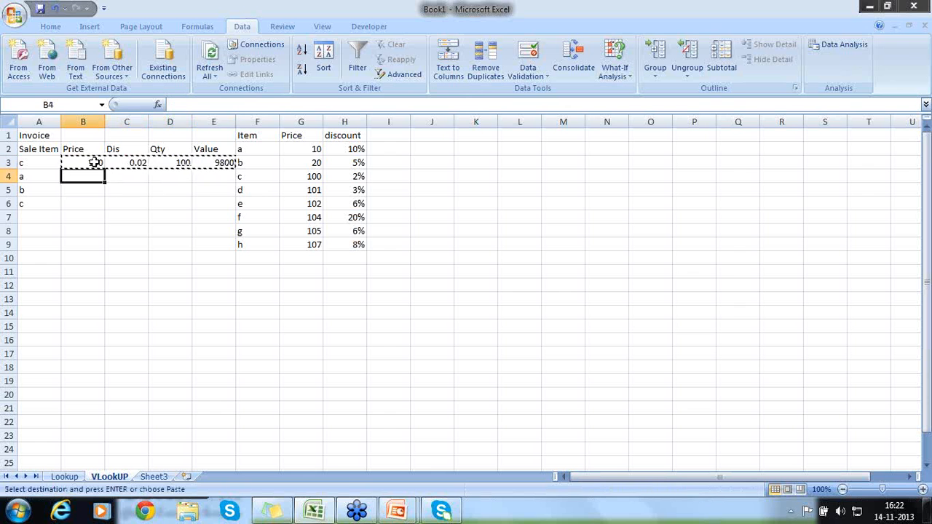
pyautogui.hotkey('shift', 'Down')
pyautogui.hotkey('shift', 'Down')
pyautogui.hotkey('ctrl', 'v')
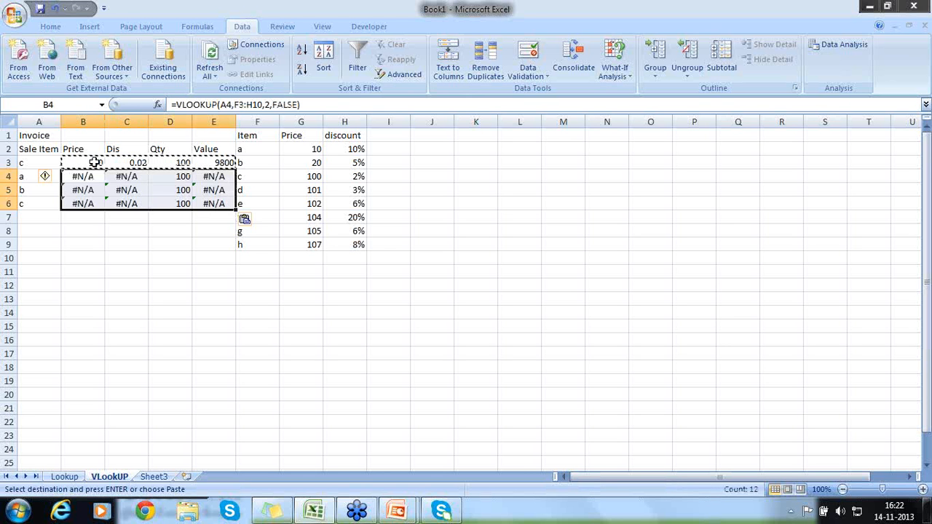
# Lock the rows of the table range in B3's price lookup so it reads F$2:H$9.
pyautogui.click(98, 163)
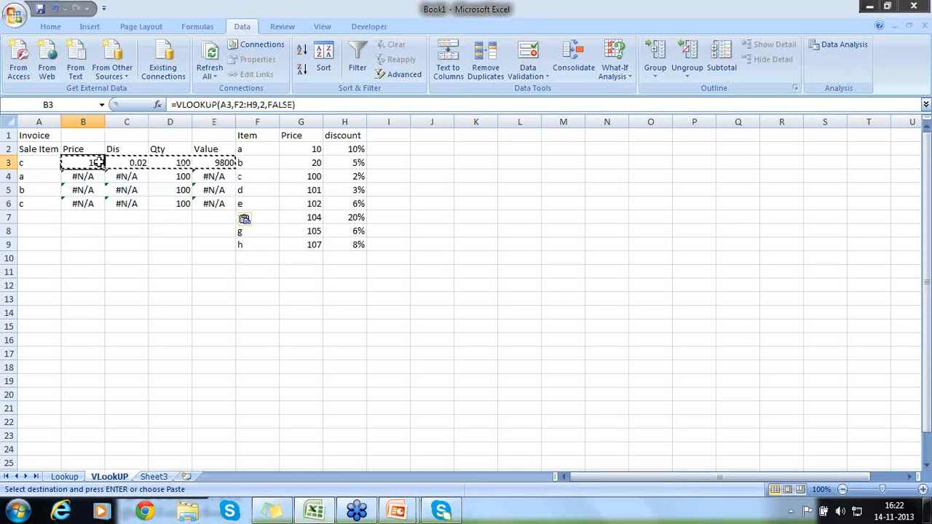
pyautogui.doubleClick(98, 163)
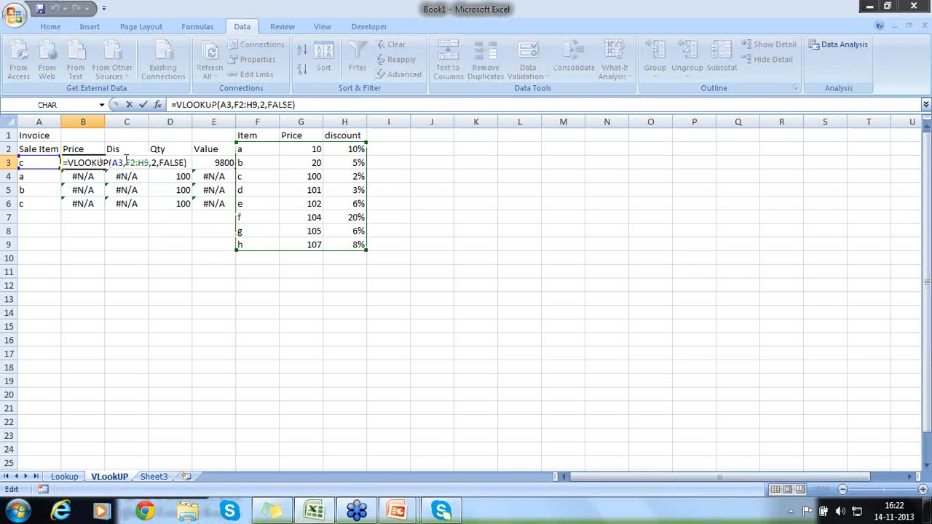
pyautogui.click(134, 164)
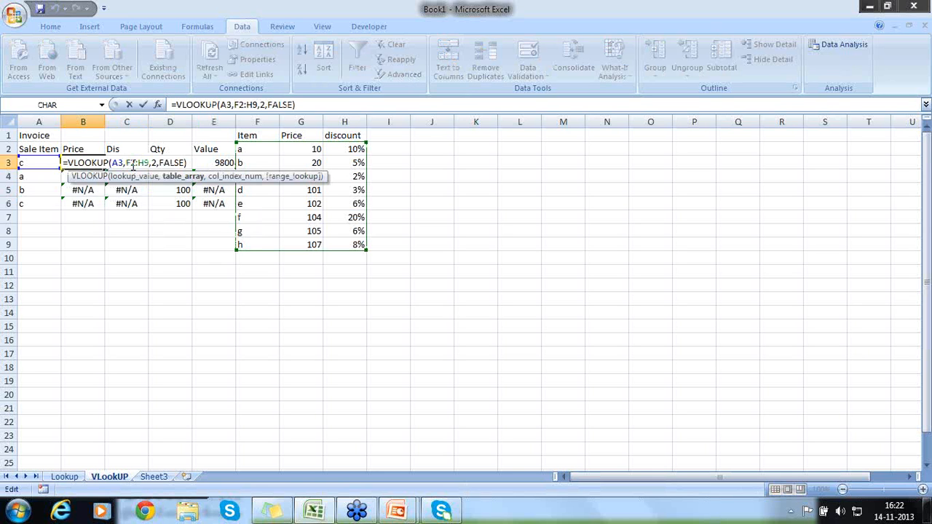
pyautogui.press('F4')
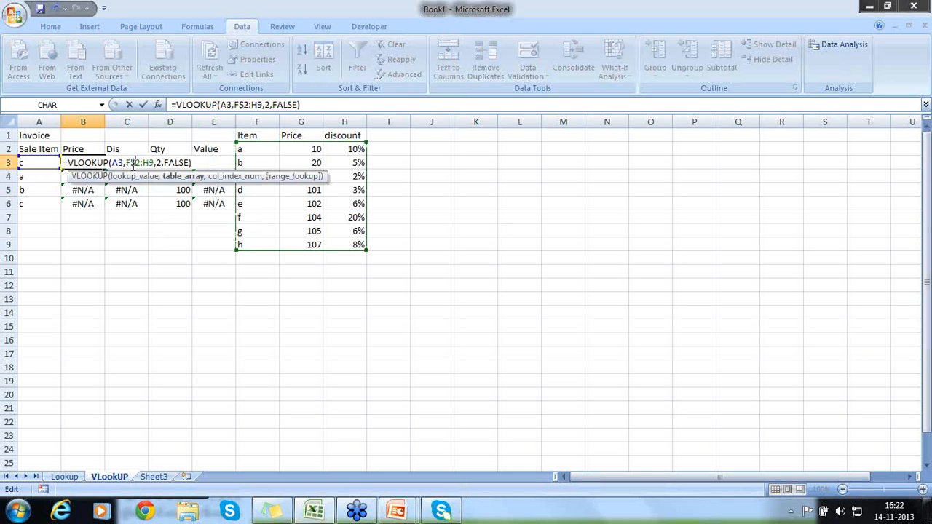
pyautogui.press('F4')
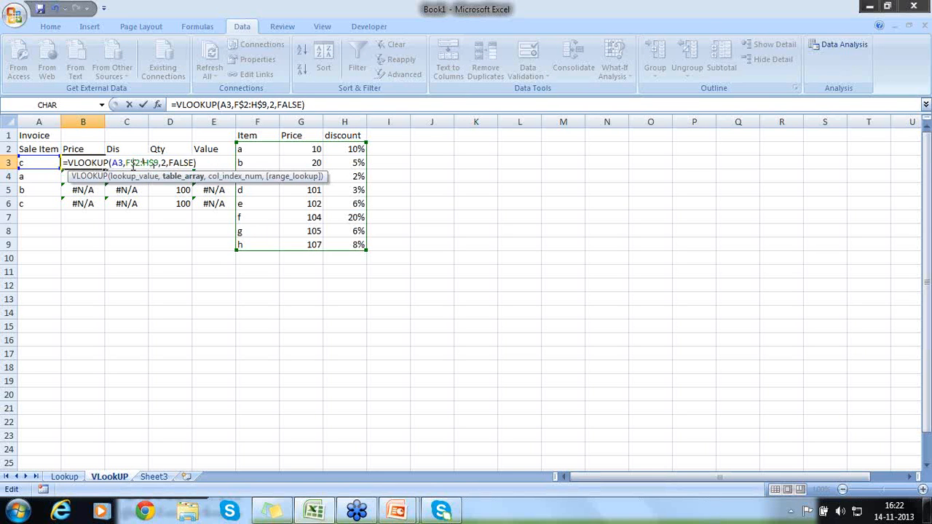
pyautogui.press('Return')
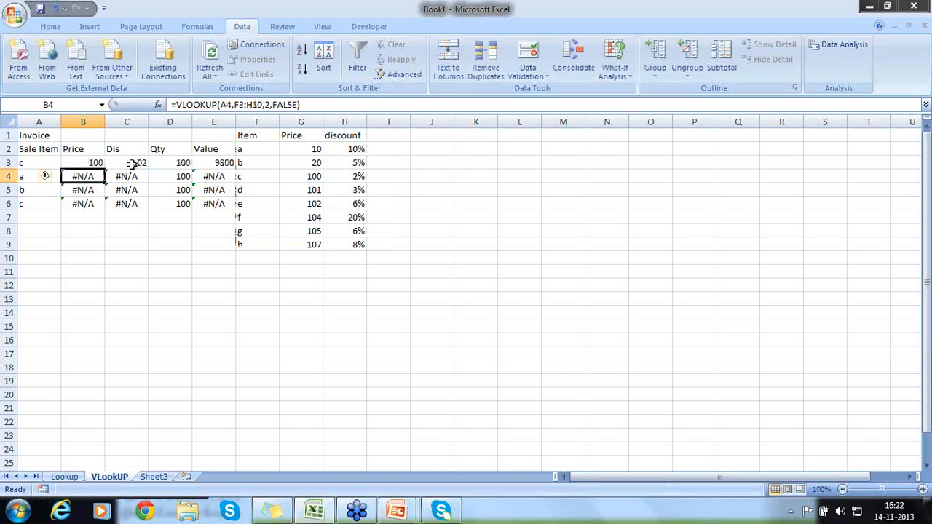
# Lock the rows of the table range in C3's discount lookup so it reads F$2:H$9.
pyautogui.press('Up')
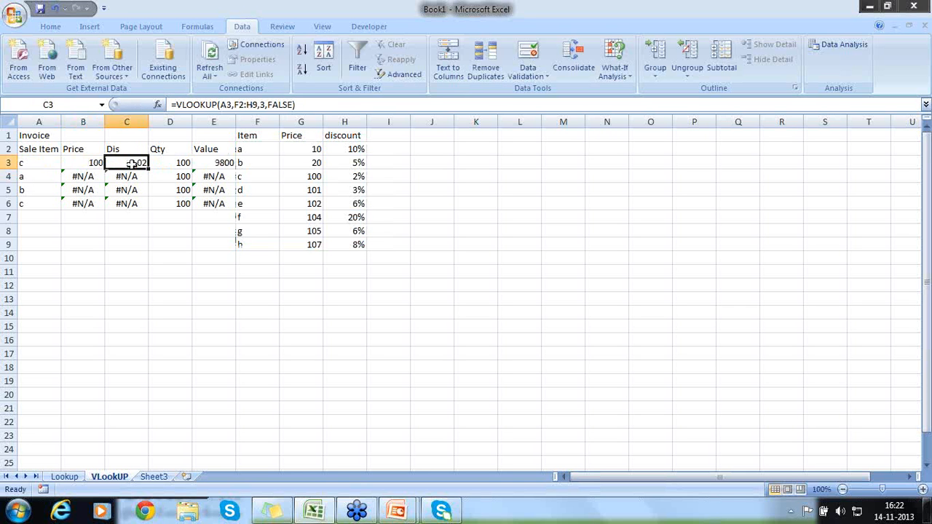
pyautogui.press('F2')
pyautogui.press('Left')
pyautogui.press('Left')
pyautogui.press('Left')
pyautogui.press('Left')
pyautogui.press('Left')
pyautogui.press('Left')
pyautogui.press('Left')
pyautogui.press('Left')
pyautogui.press('Left')
pyautogui.press('Left')
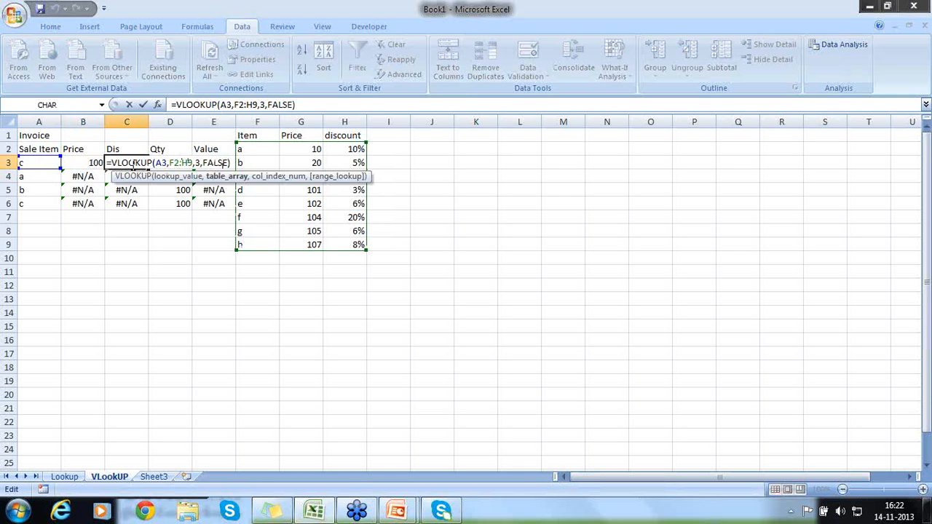
pyautogui.press('Left')
pyautogui.press('Left')
pyautogui.press('Left')
pyautogui.write('$')
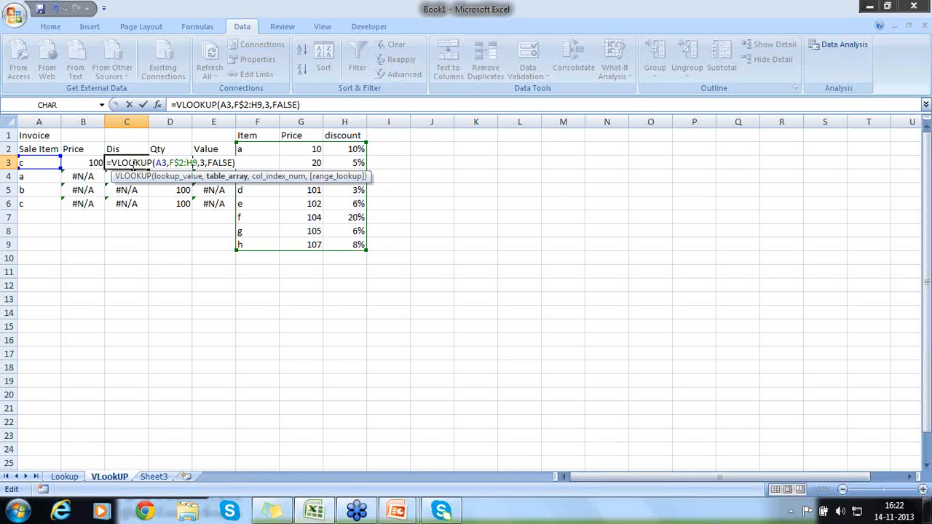
pyautogui.press('Right')
pyautogui.press('Right')
pyautogui.press('Right')
pyautogui.write('$')
pyautogui.press('Return')
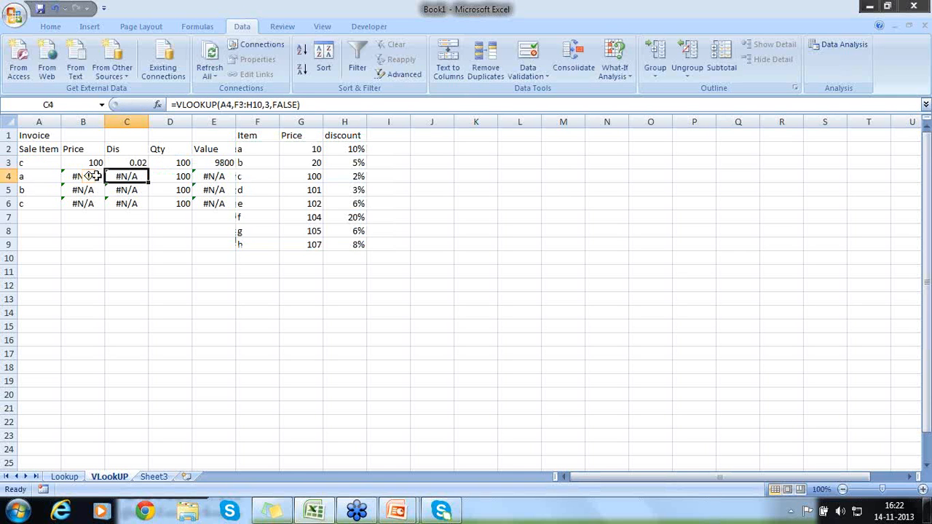
# Copy the row-locked price and discount lookups in B3:C3 down to the invoice lines in rows 4 through 6.
pyautogui.click(73, 176)
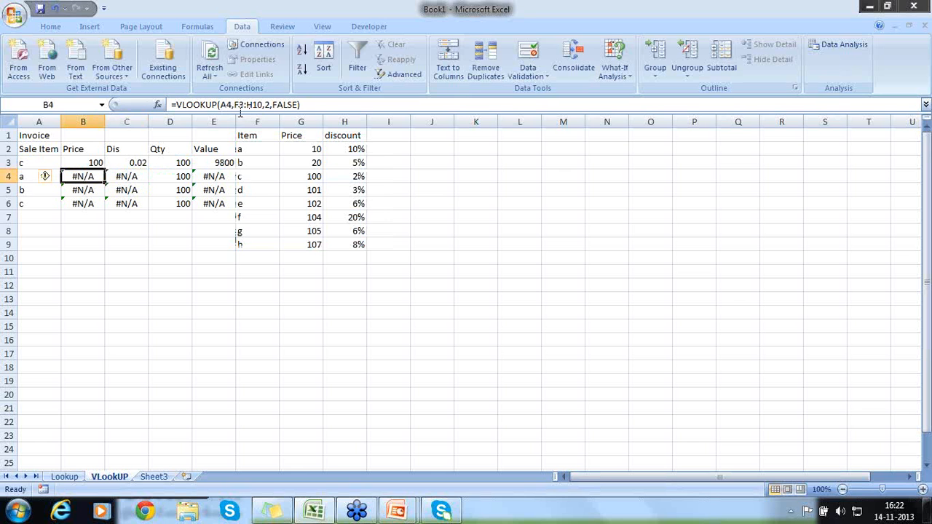
pyautogui.click(126, 188)
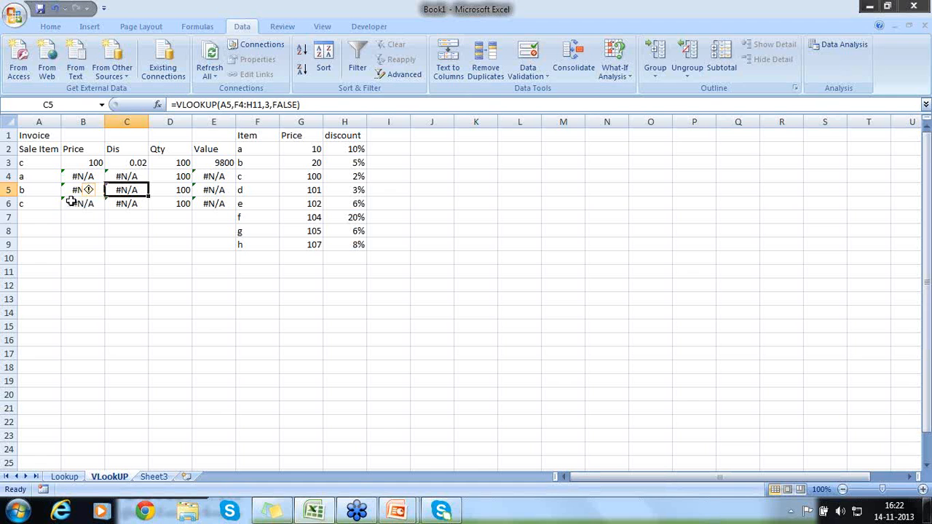
pyautogui.click(82, 161)
pyautogui.hotkey('shift', 'Right')
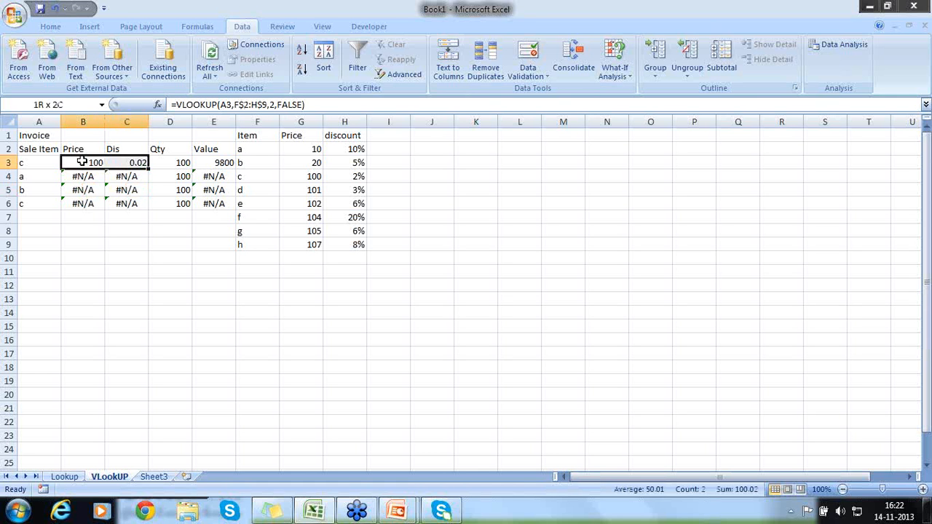
pyautogui.hotkey('ctrl', 'c')
pyautogui.press('Down')
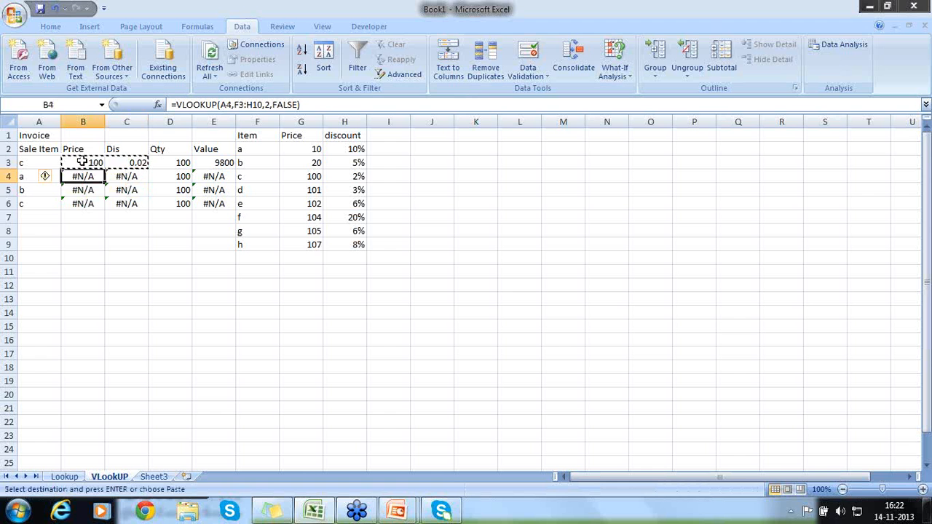
pyautogui.hotkey('shift', 'Down')
pyautogui.hotkey('shift', 'Down')
pyautogui.hotkey('ctrl', 'v')
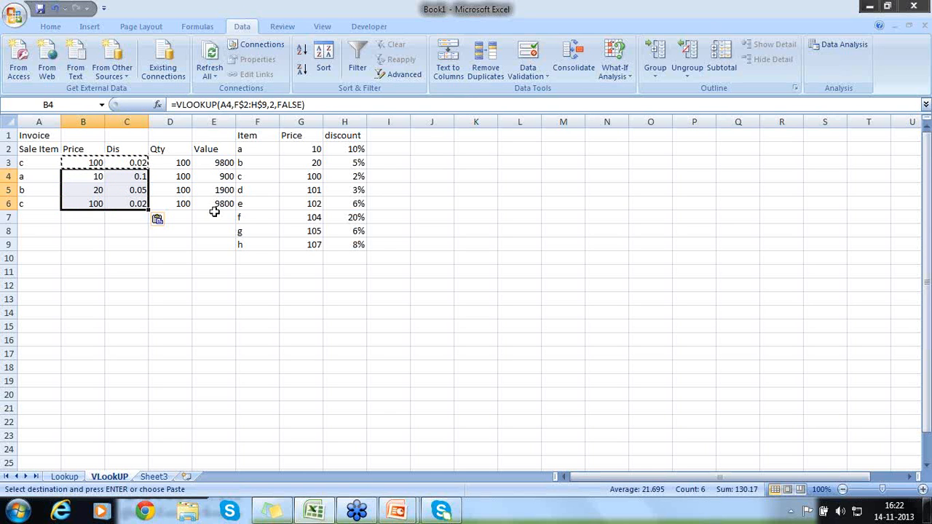
# Change the sale items on the second and third invoice lines, A4 and A5, to h and g.
pyautogui.click(24, 182)
pyautogui.press('Delete')
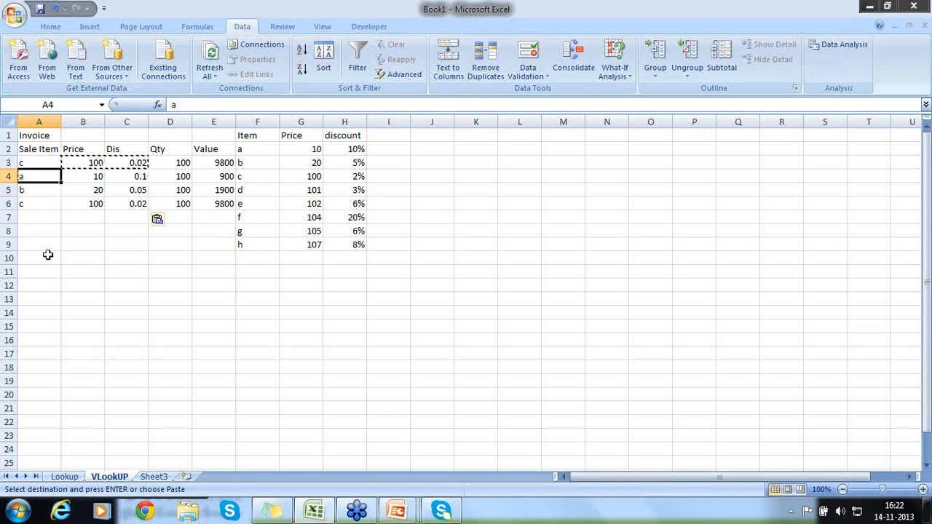
pyautogui.write('h')
pyautogui.press('Return')
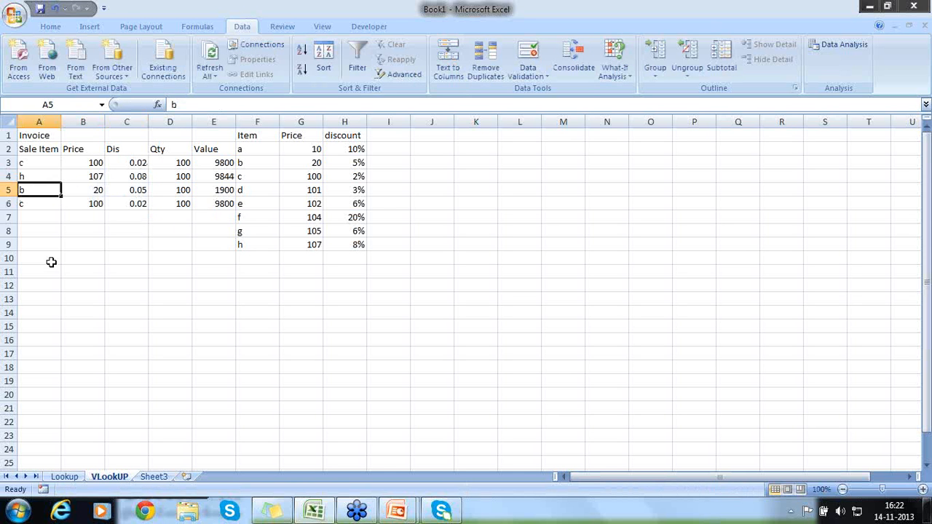
pyautogui.write('g')
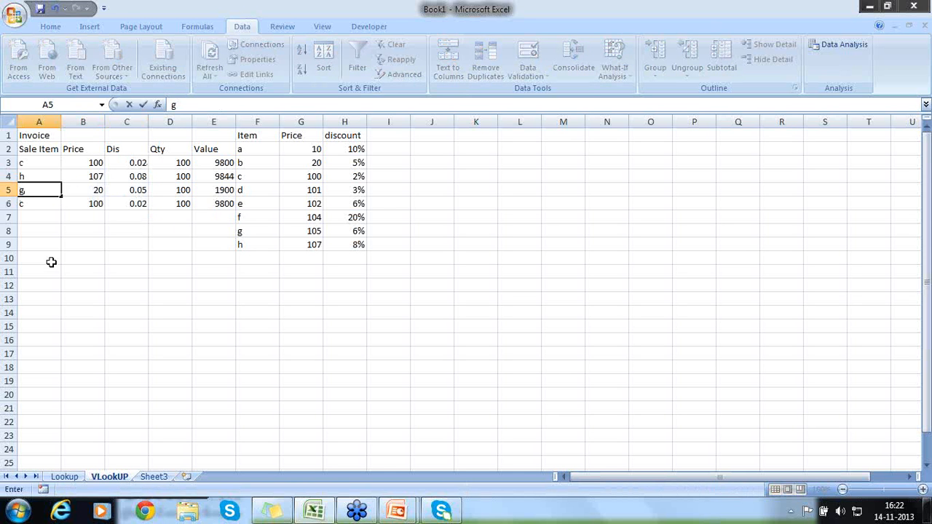
pyautogui.press('Return')
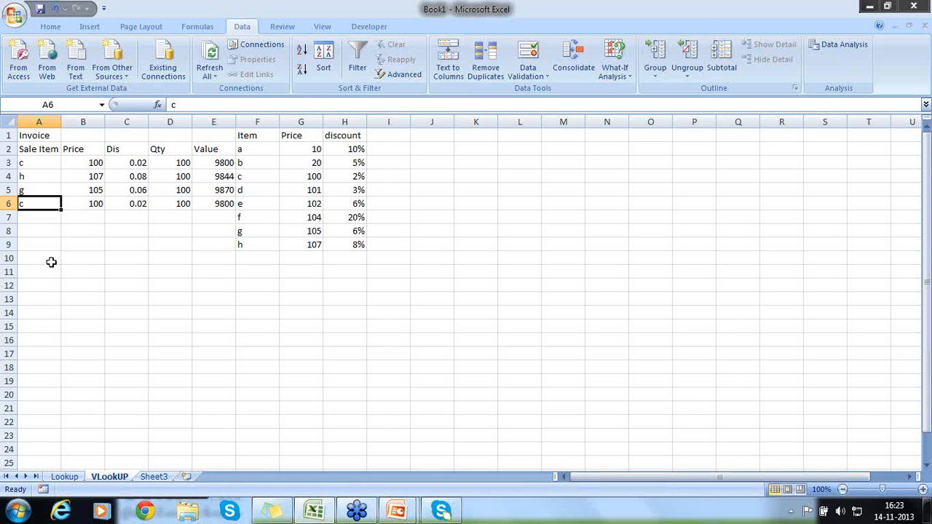
# Test the last invoice line's lookups by entering sale item d in A6 and replacing it with b.
pyautogui.write('d')
pyautogui.press('Return')
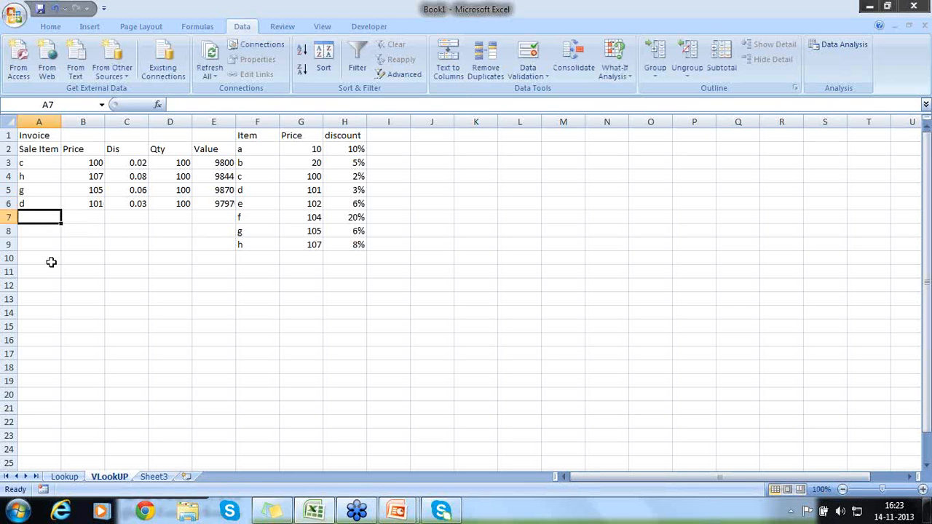
pyautogui.press('Up')
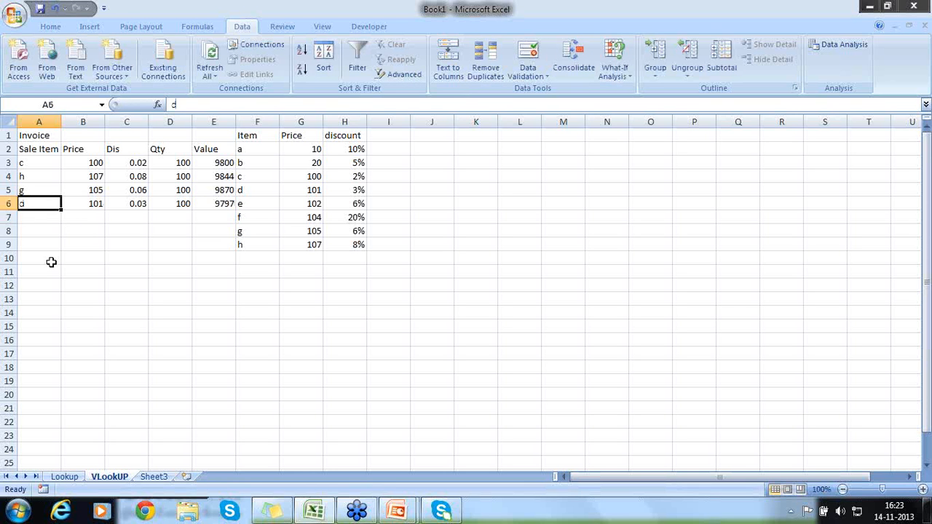
pyautogui.write('b')
pyautogui.press('Return')
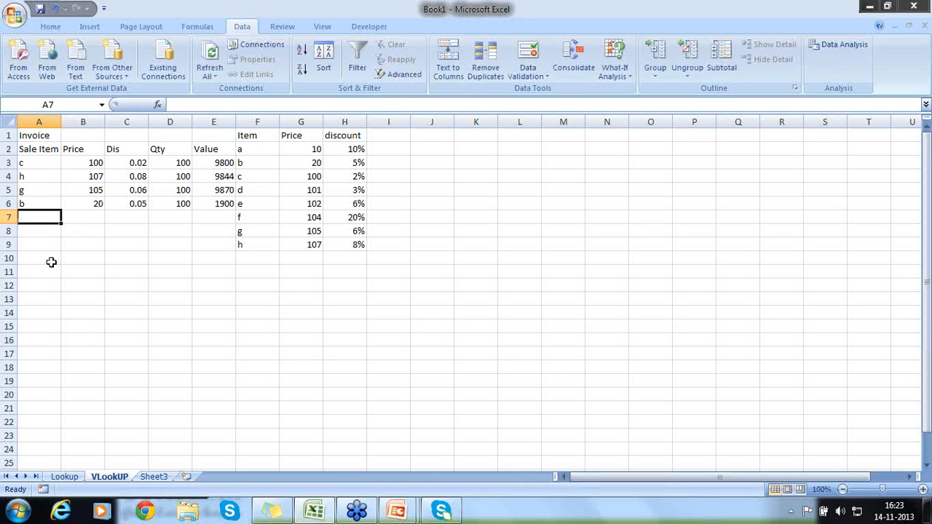
# Select the item, price and discount lookup table over F1:H8.
pyautogui.moveTo(245, 137); pyautogui.dragTo(357, 232)
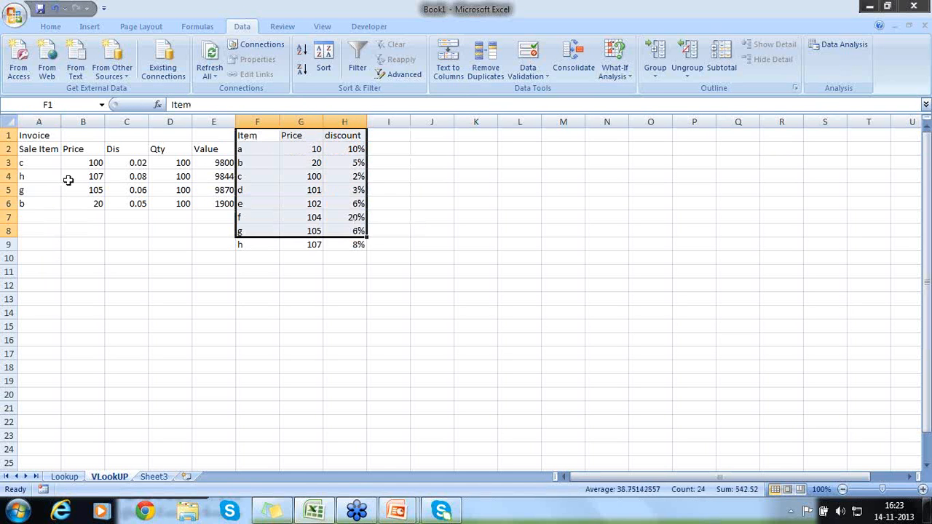